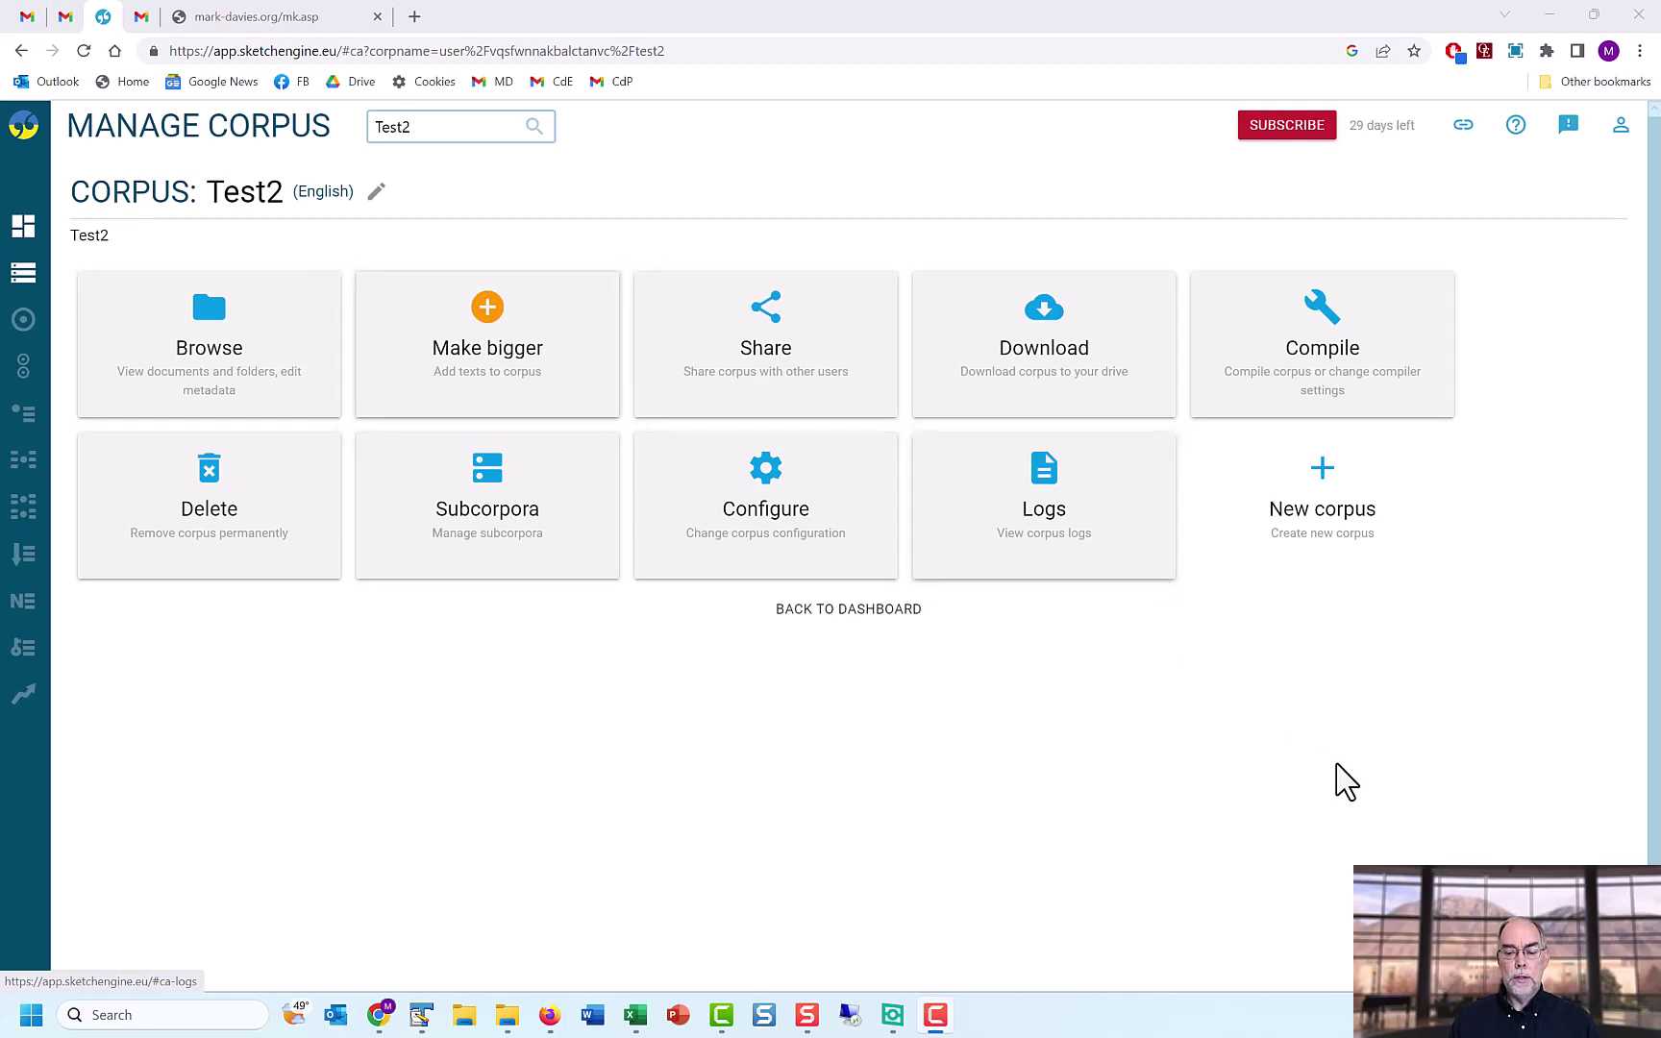
Step: Start creating a new corpus from the Manage Corpus page
click(1321, 532)
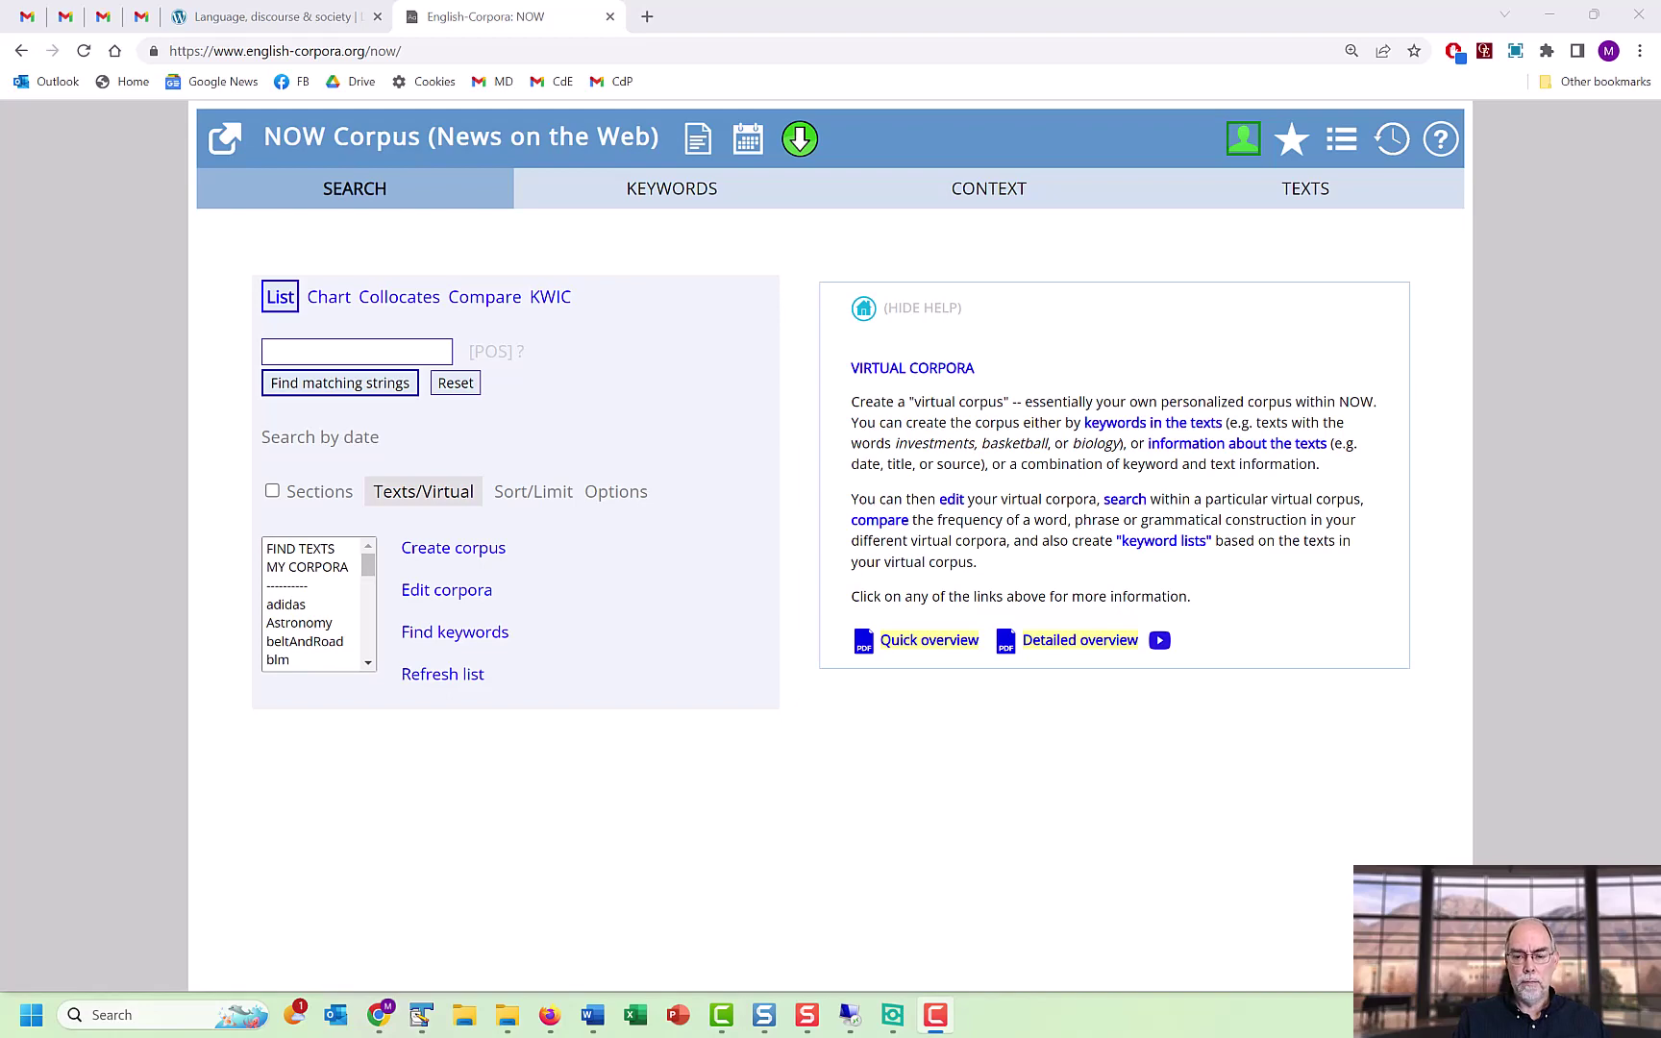
Step: Switch to the Lancaster summer schools page and read the description of the Language, discourse & society course
key(ctrl+shift+Tab)
scroll(831, 542, up, 1)
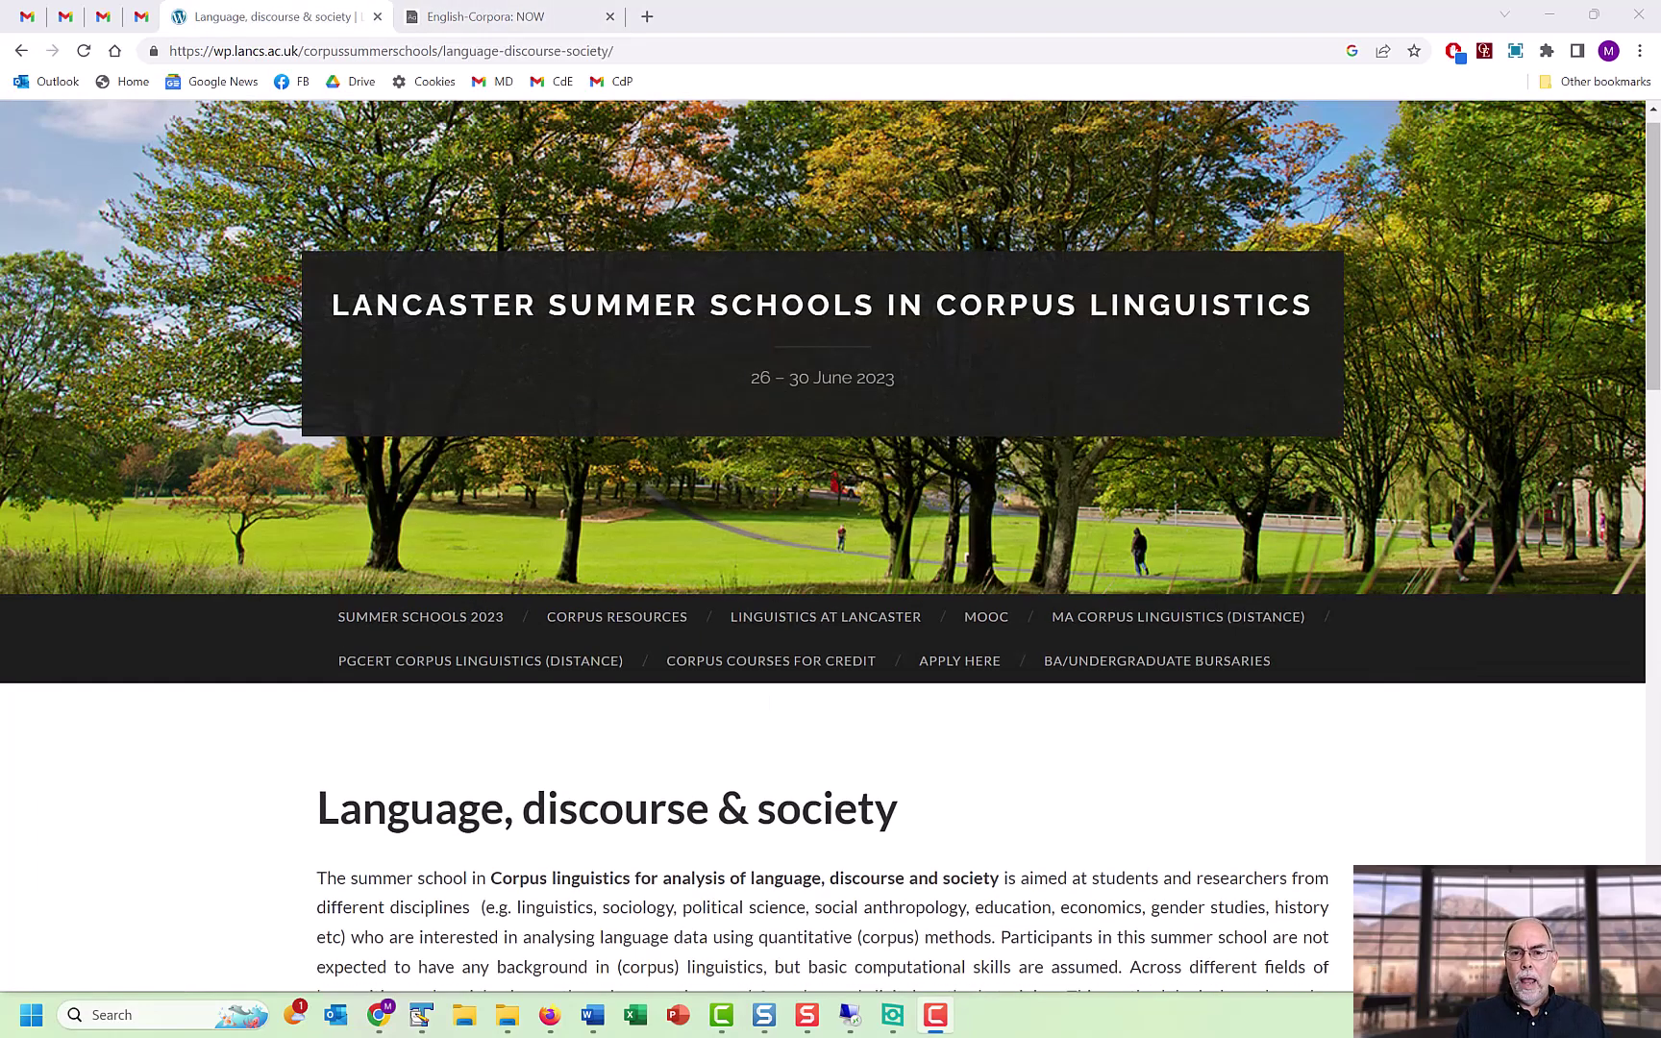
scroll(830, 546, down, 3)
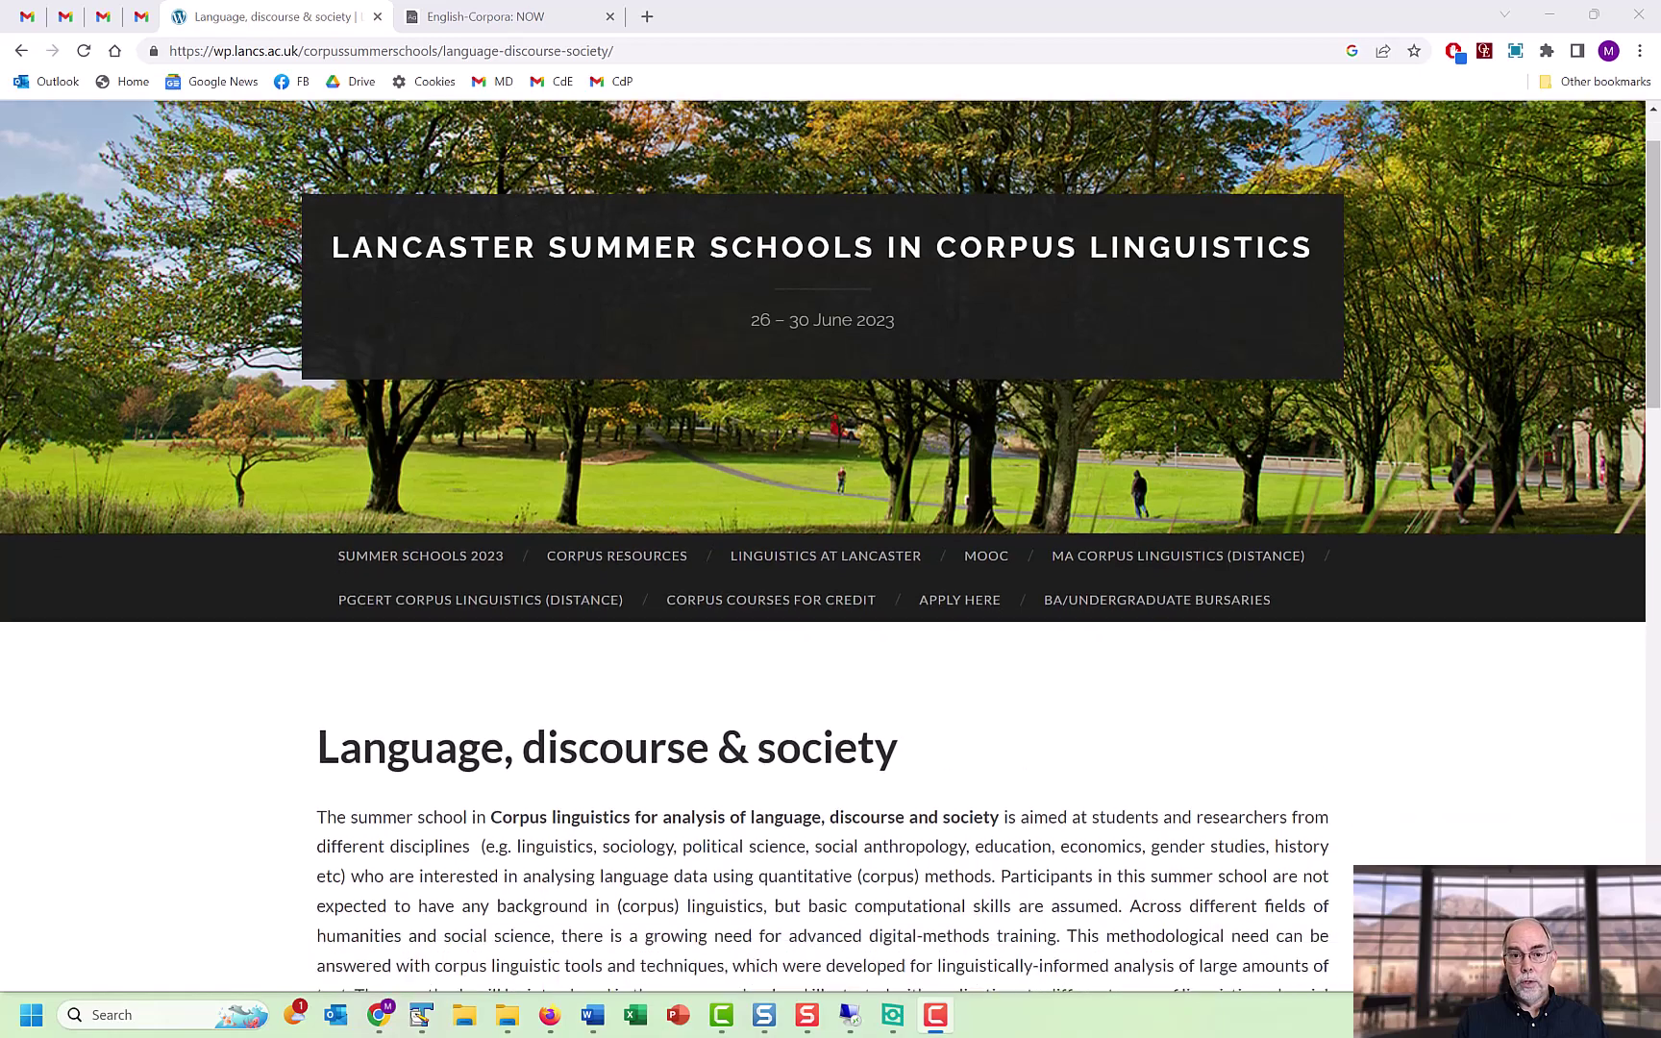
scroll(831, 546, down, 1)
scroll(831, 545, down, 2)
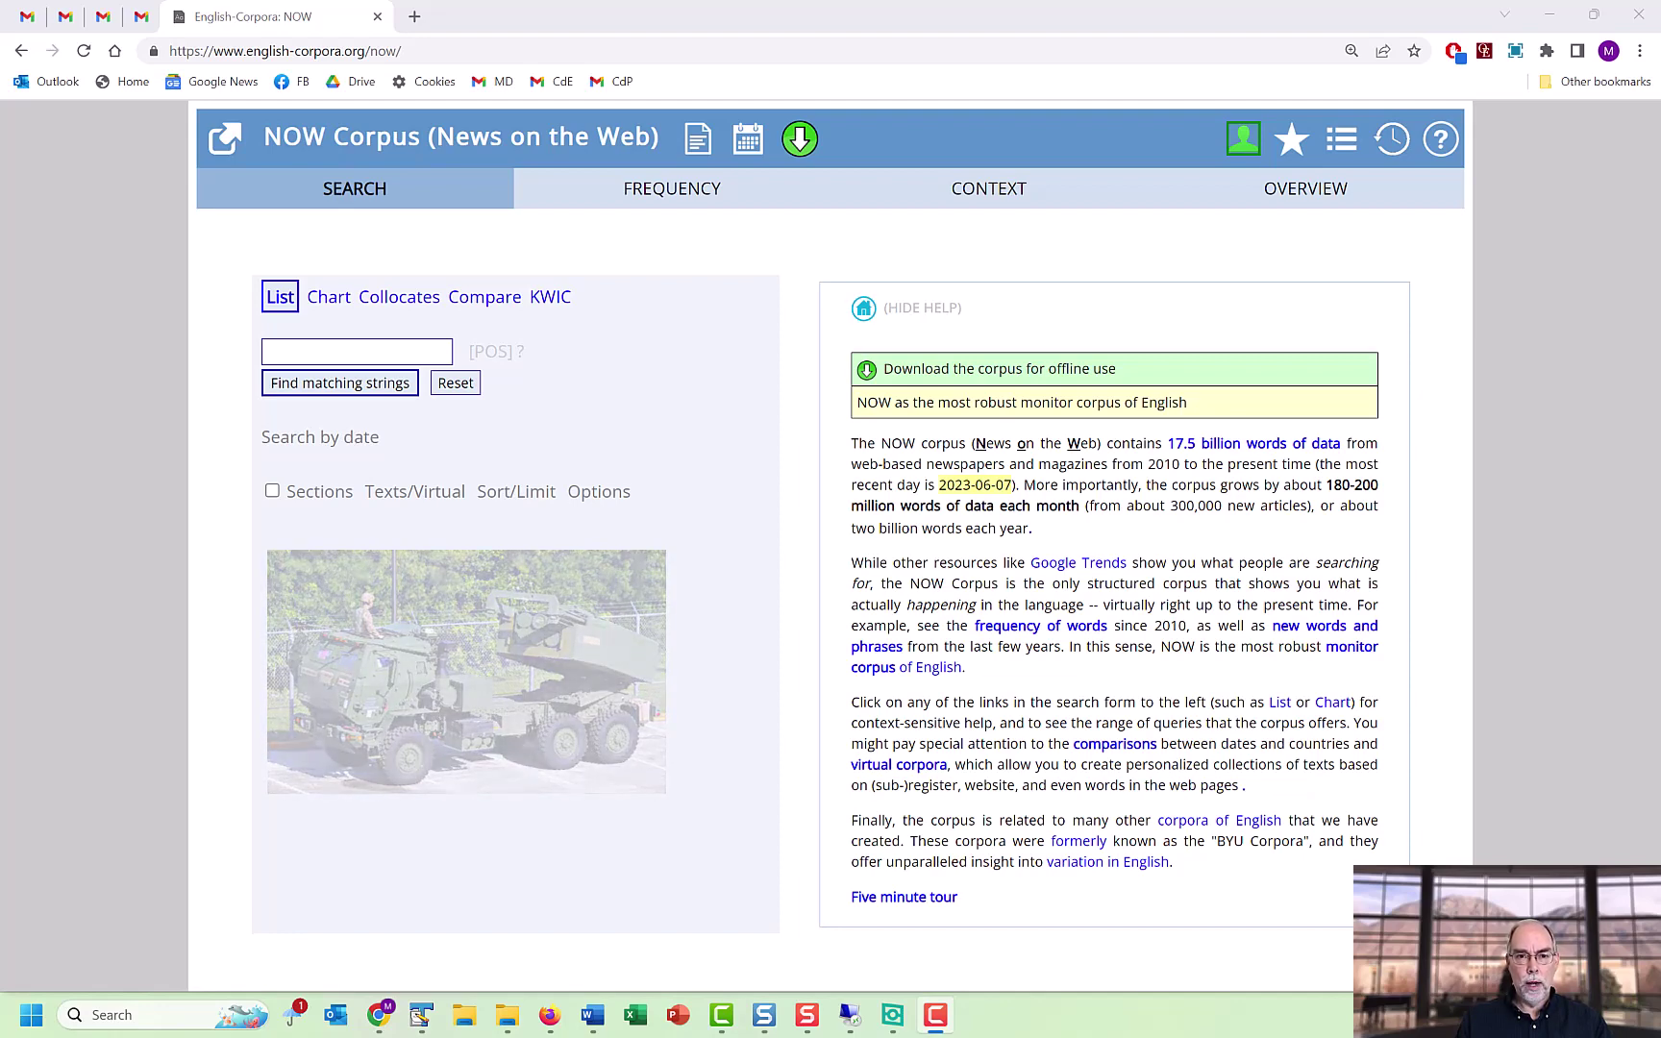
Step: Find the texts in the NOW Corpus that contain the word himars
text(himars)
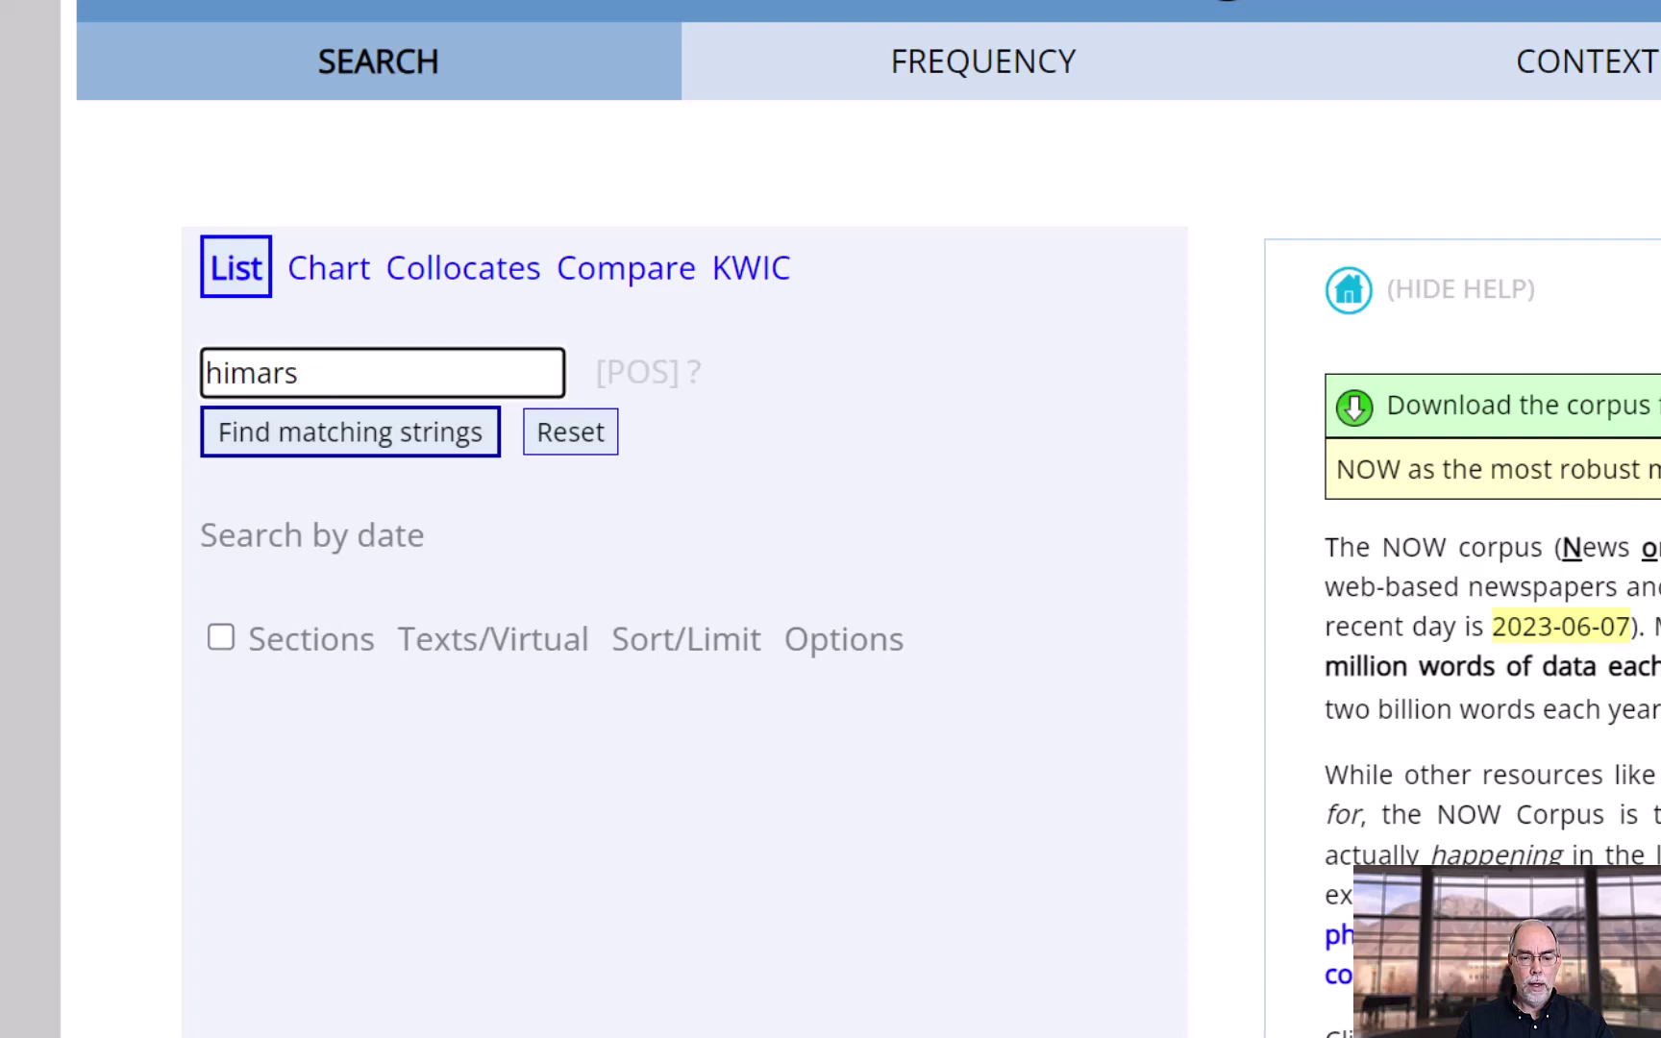
key(Tab)
click(493, 640)
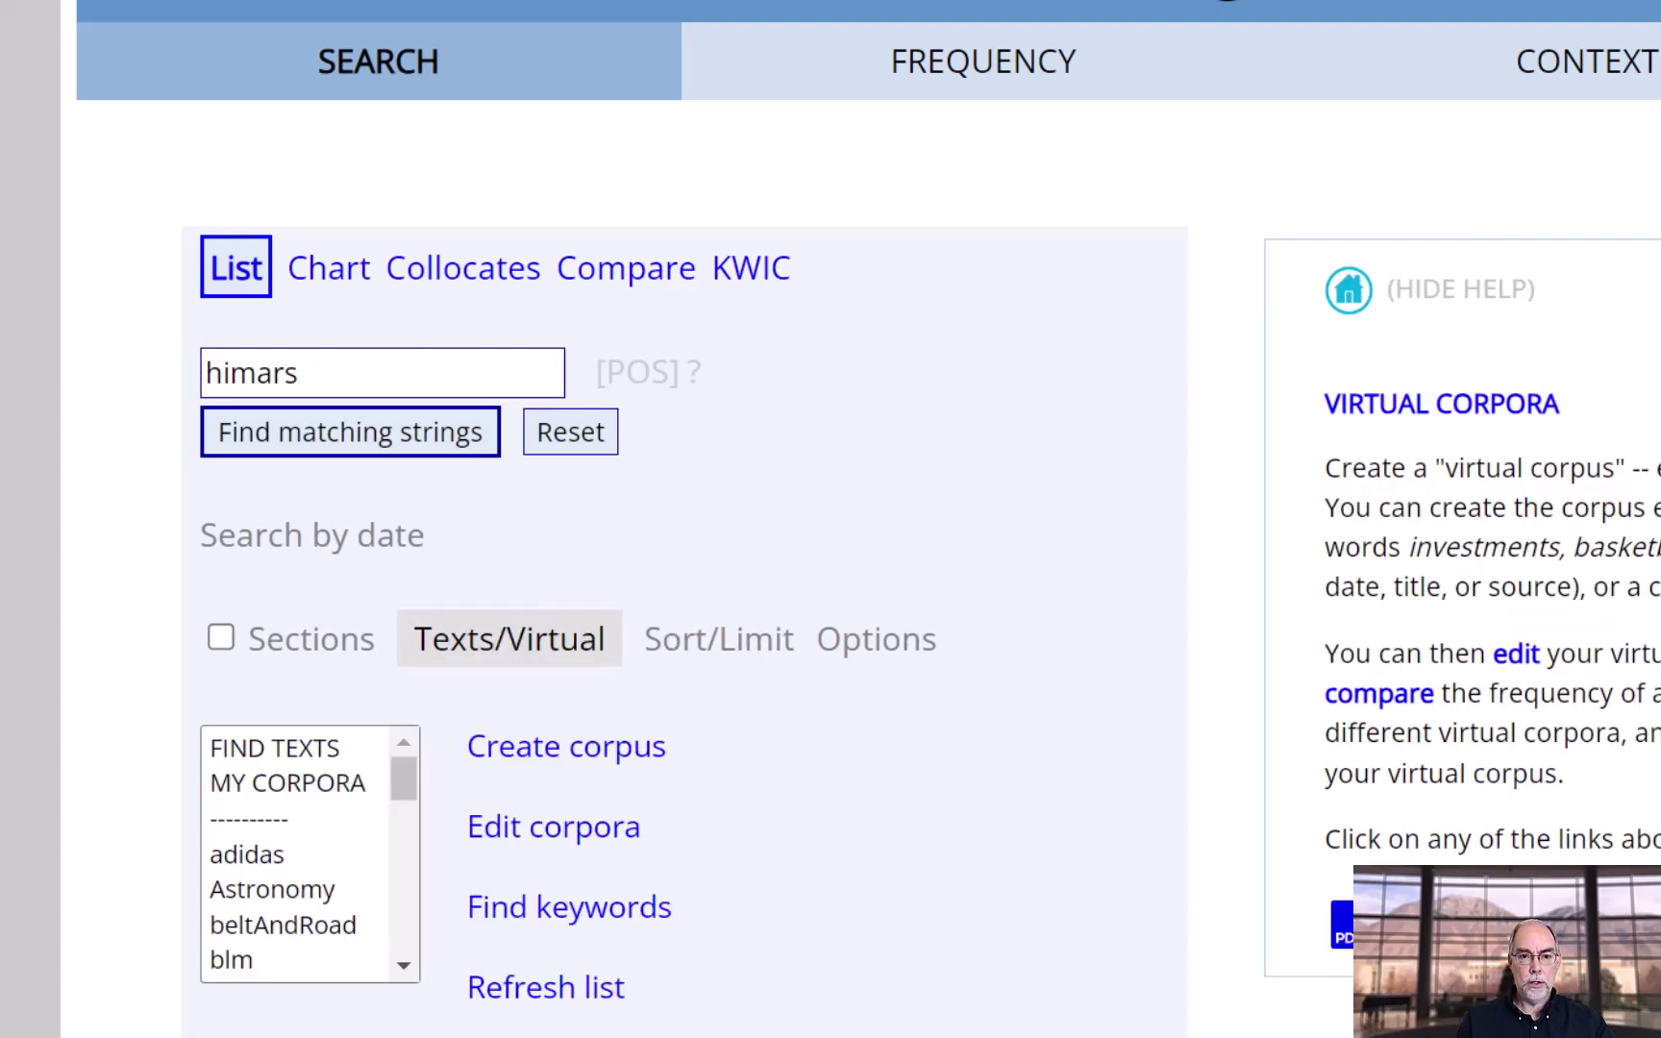
click(274, 748)
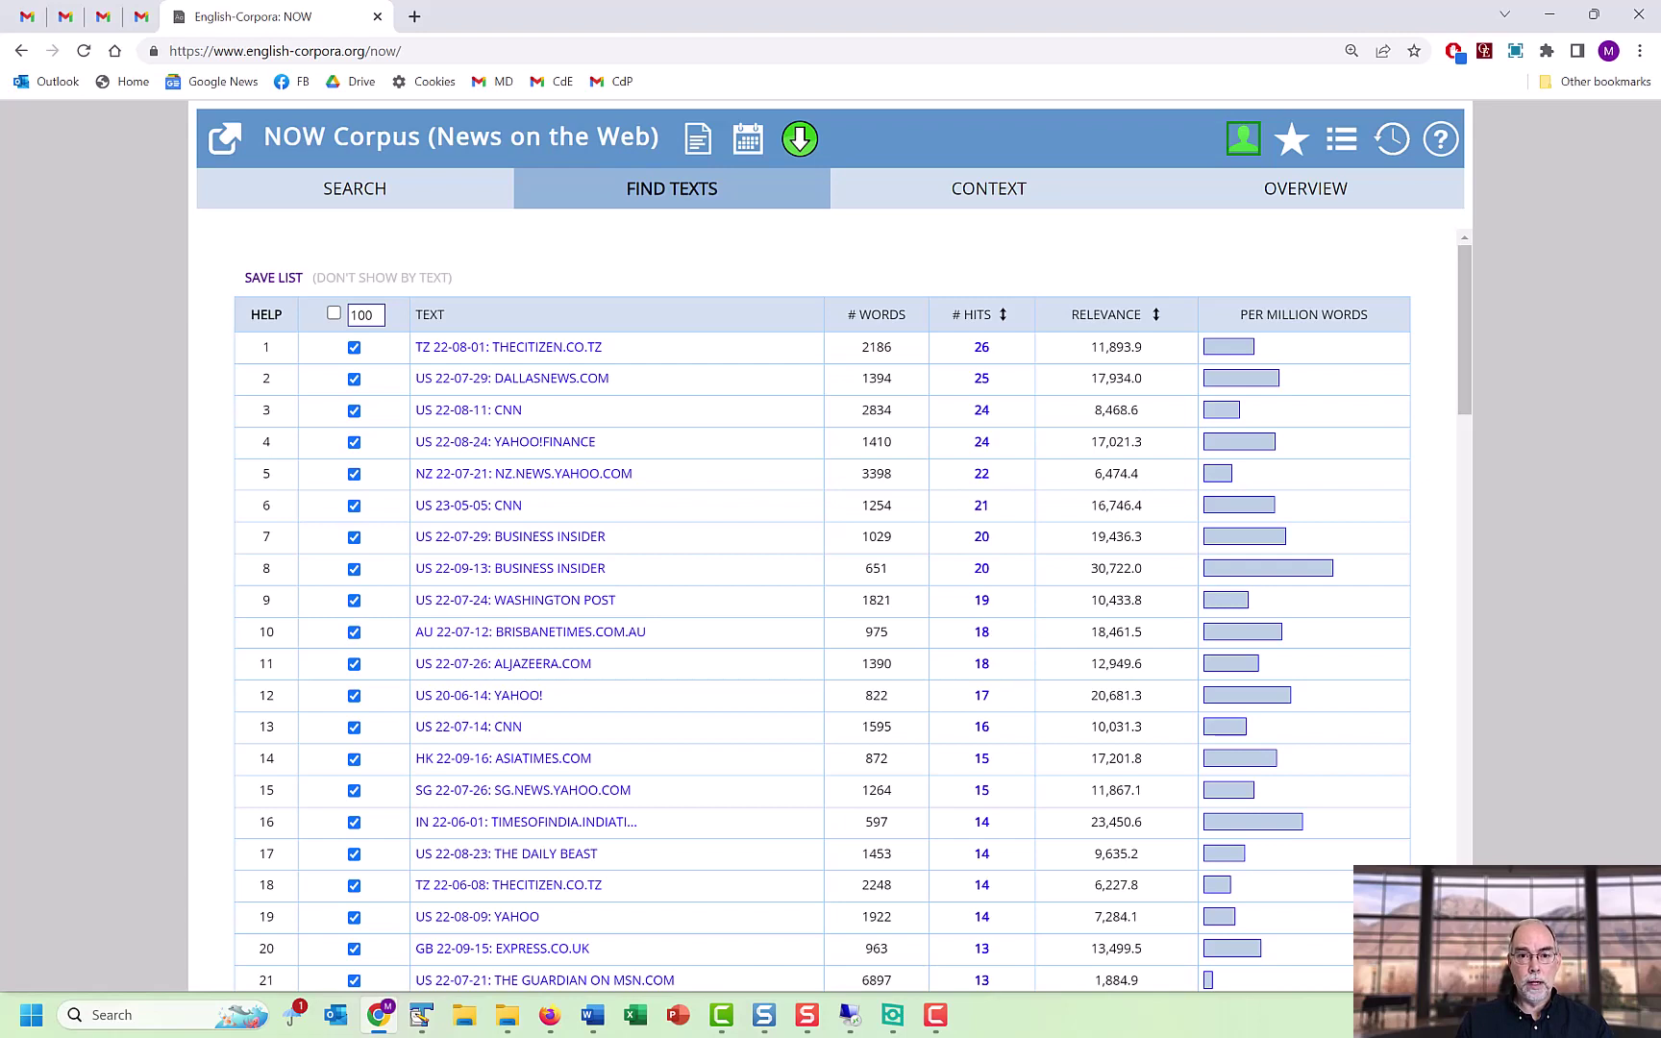
key(F10)
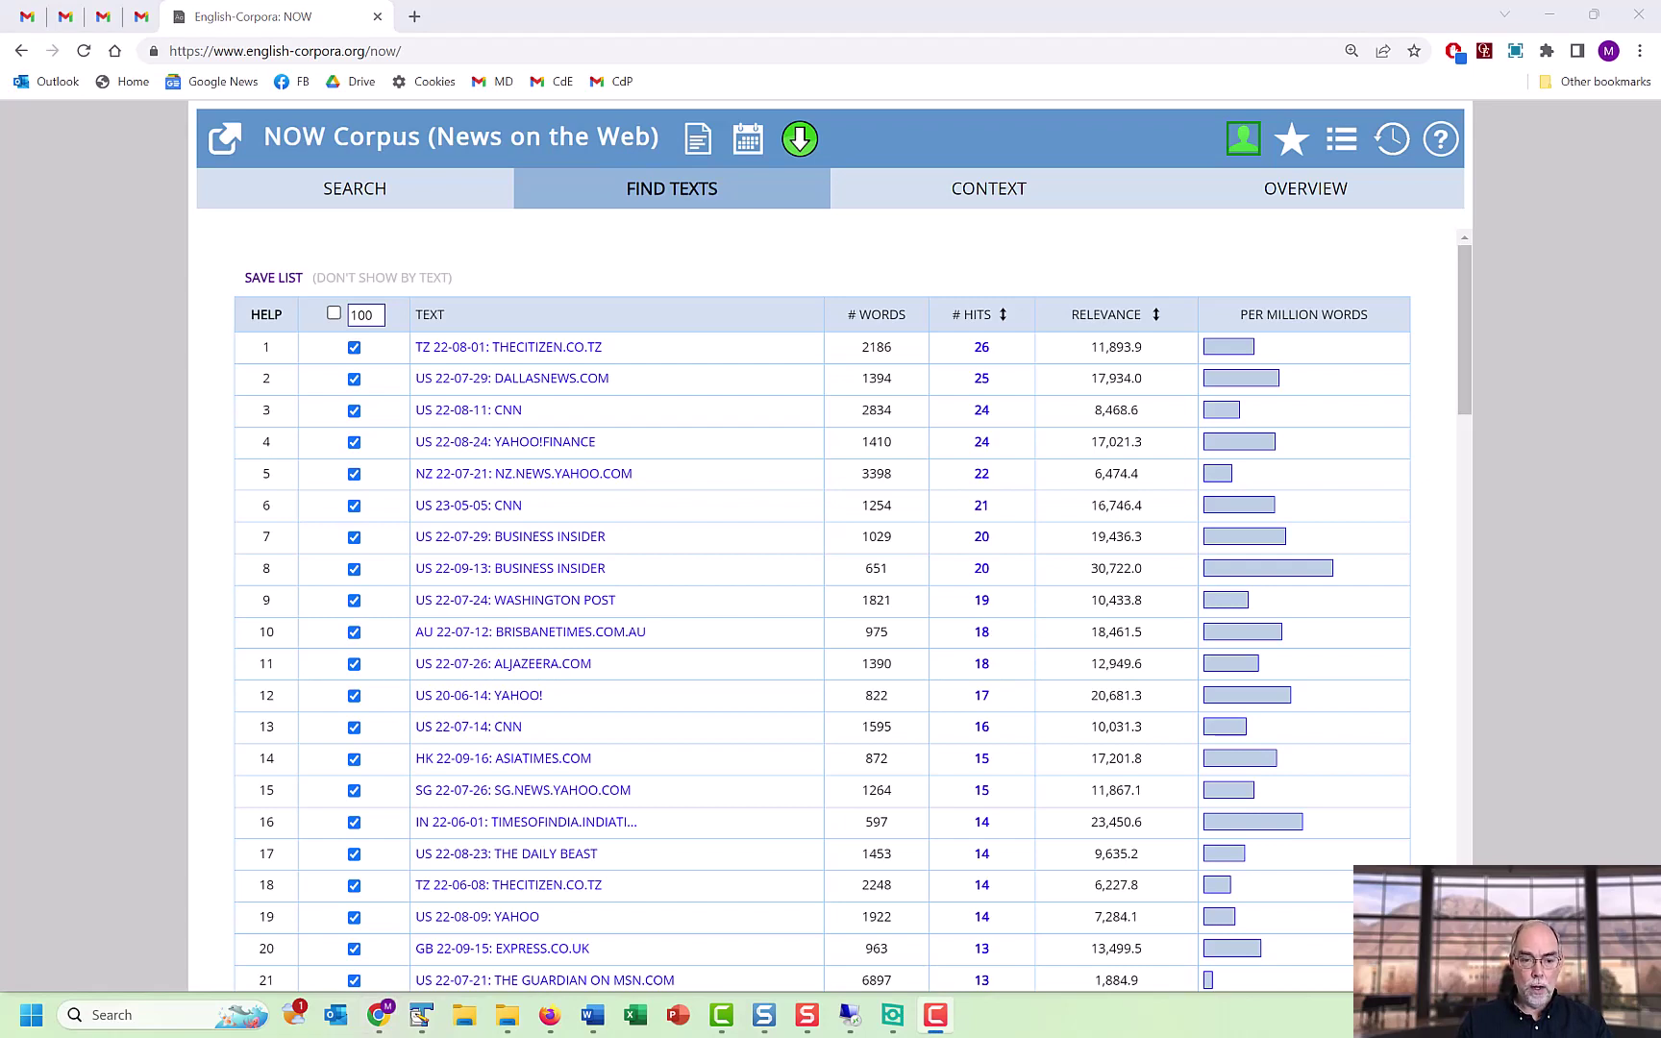
Step: Deselect all the found texts, and tick only the CNN, Yahoo!Finance and Business Insider texts in rows 3, 4, 6 and 7
click(334, 312)
click(333, 313)
click(354, 411)
click(353, 442)
click(354, 506)
click(354, 537)
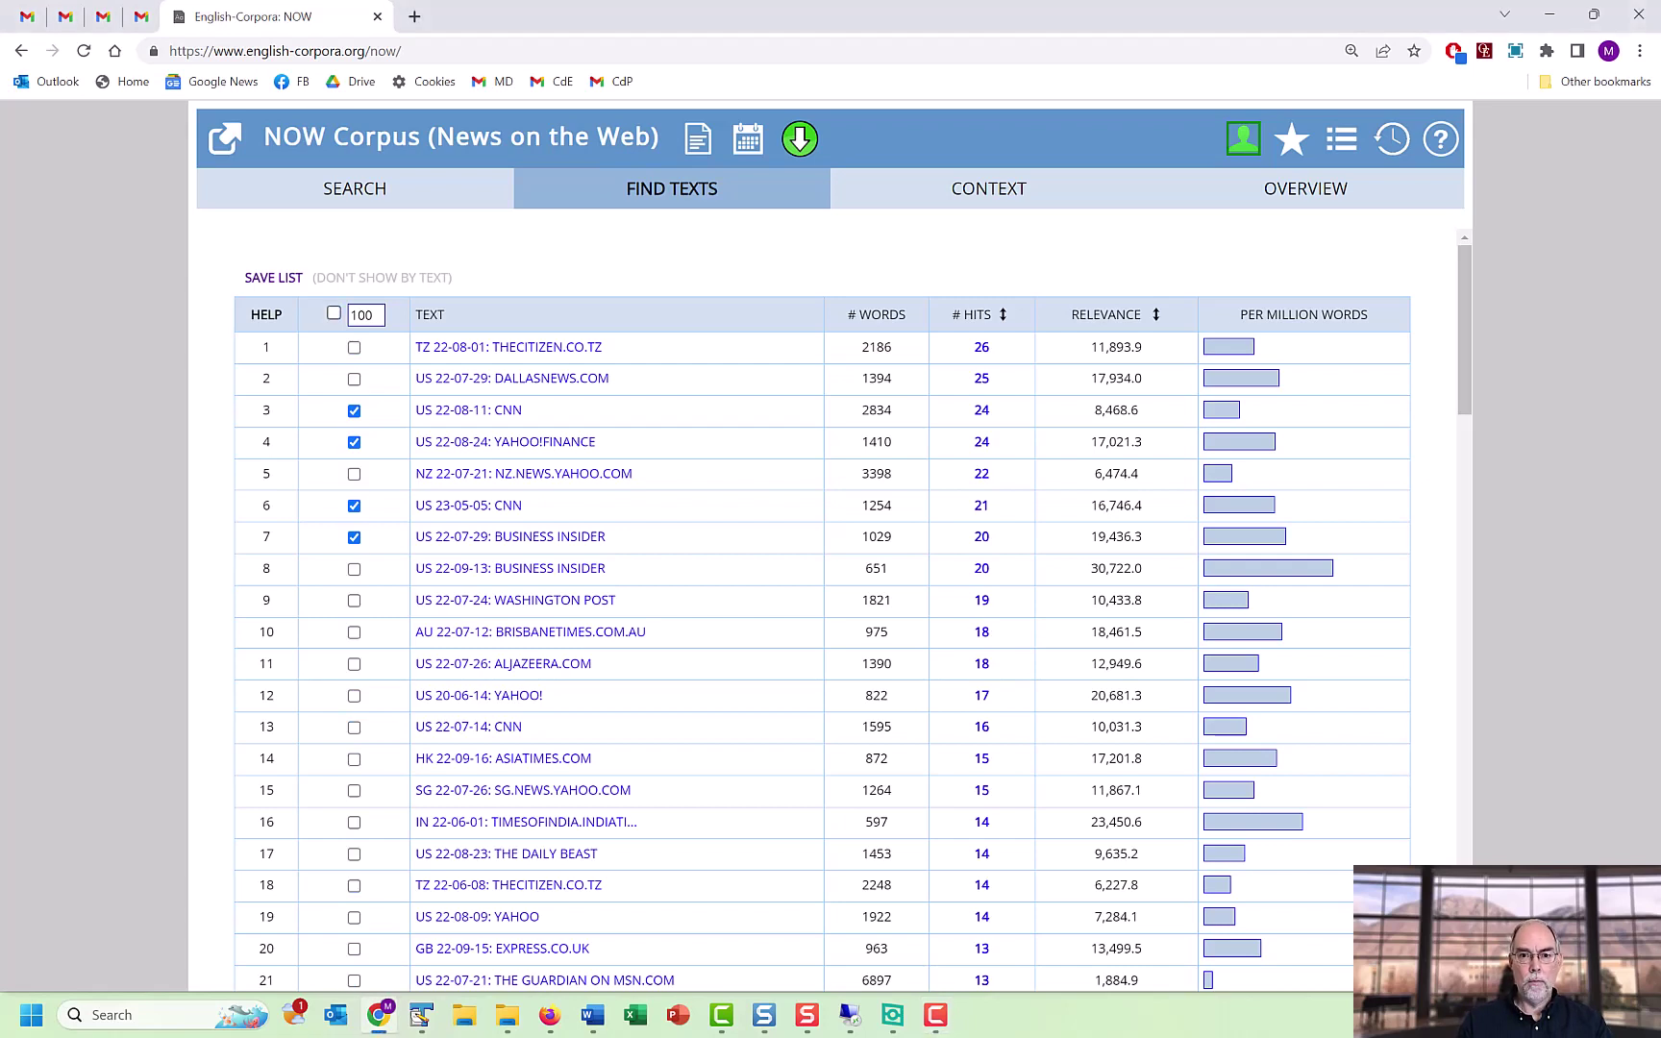
Step: Select all 100 found texts and save them as a virtual corpus named himars
click(333, 312)
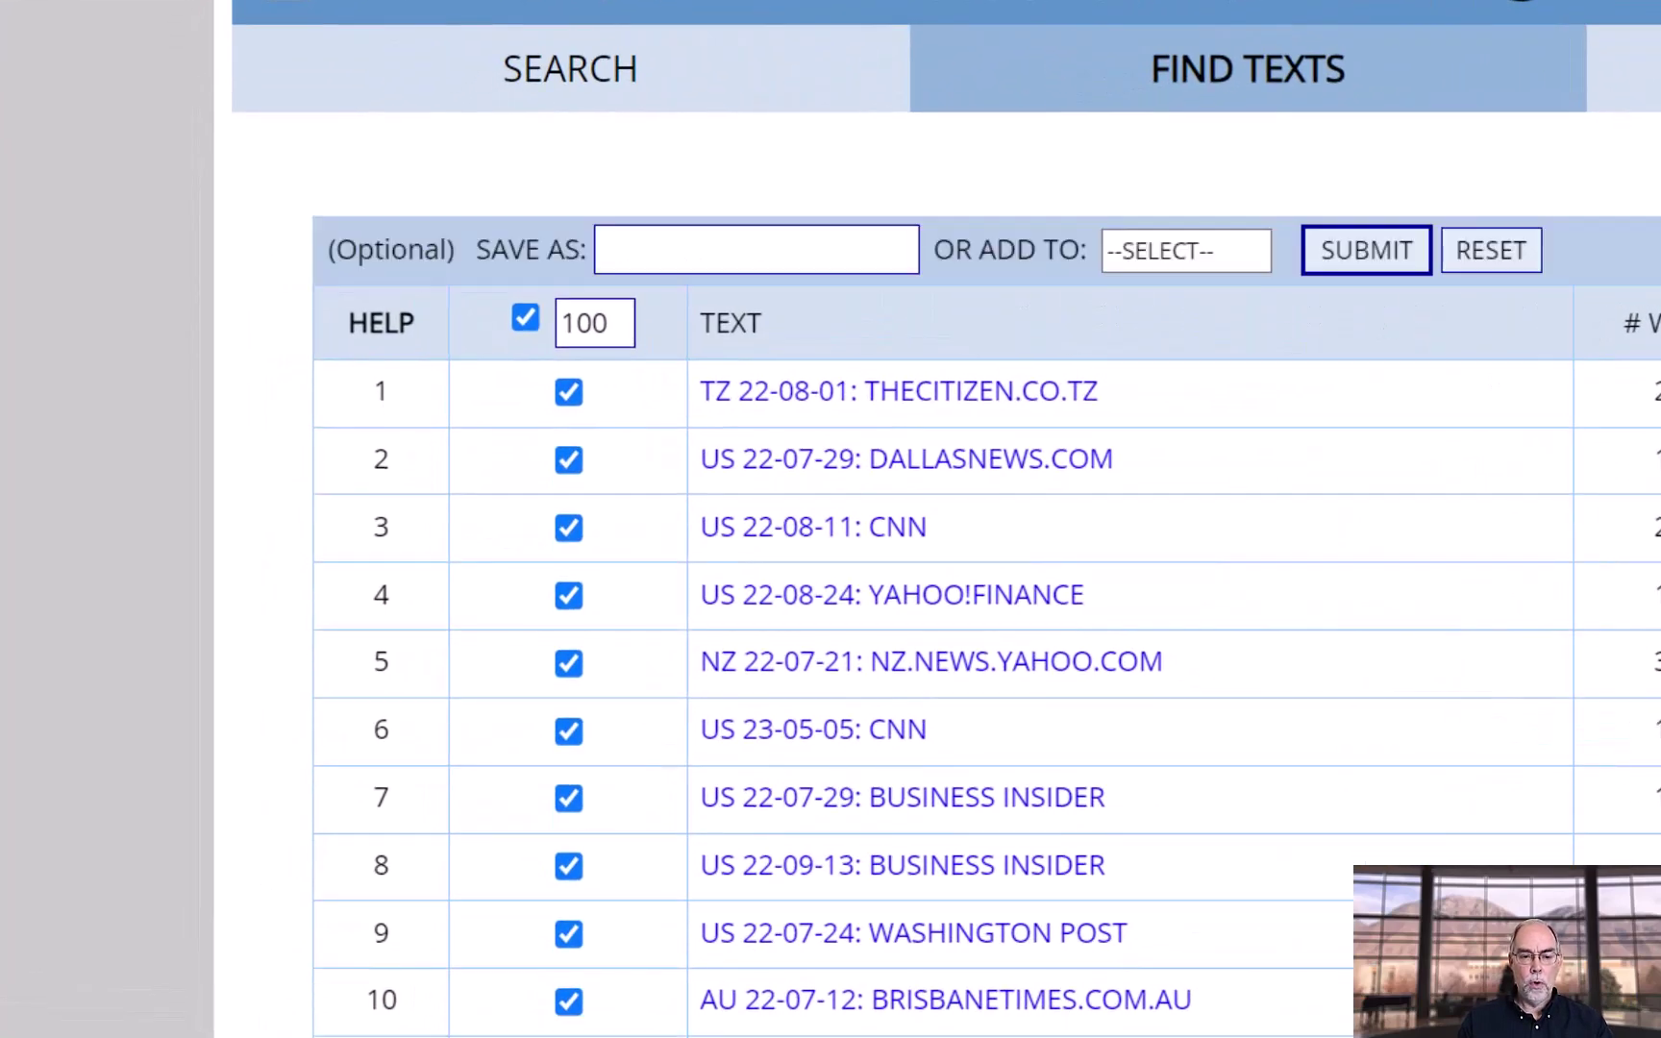
click(755, 250)
text(himars)
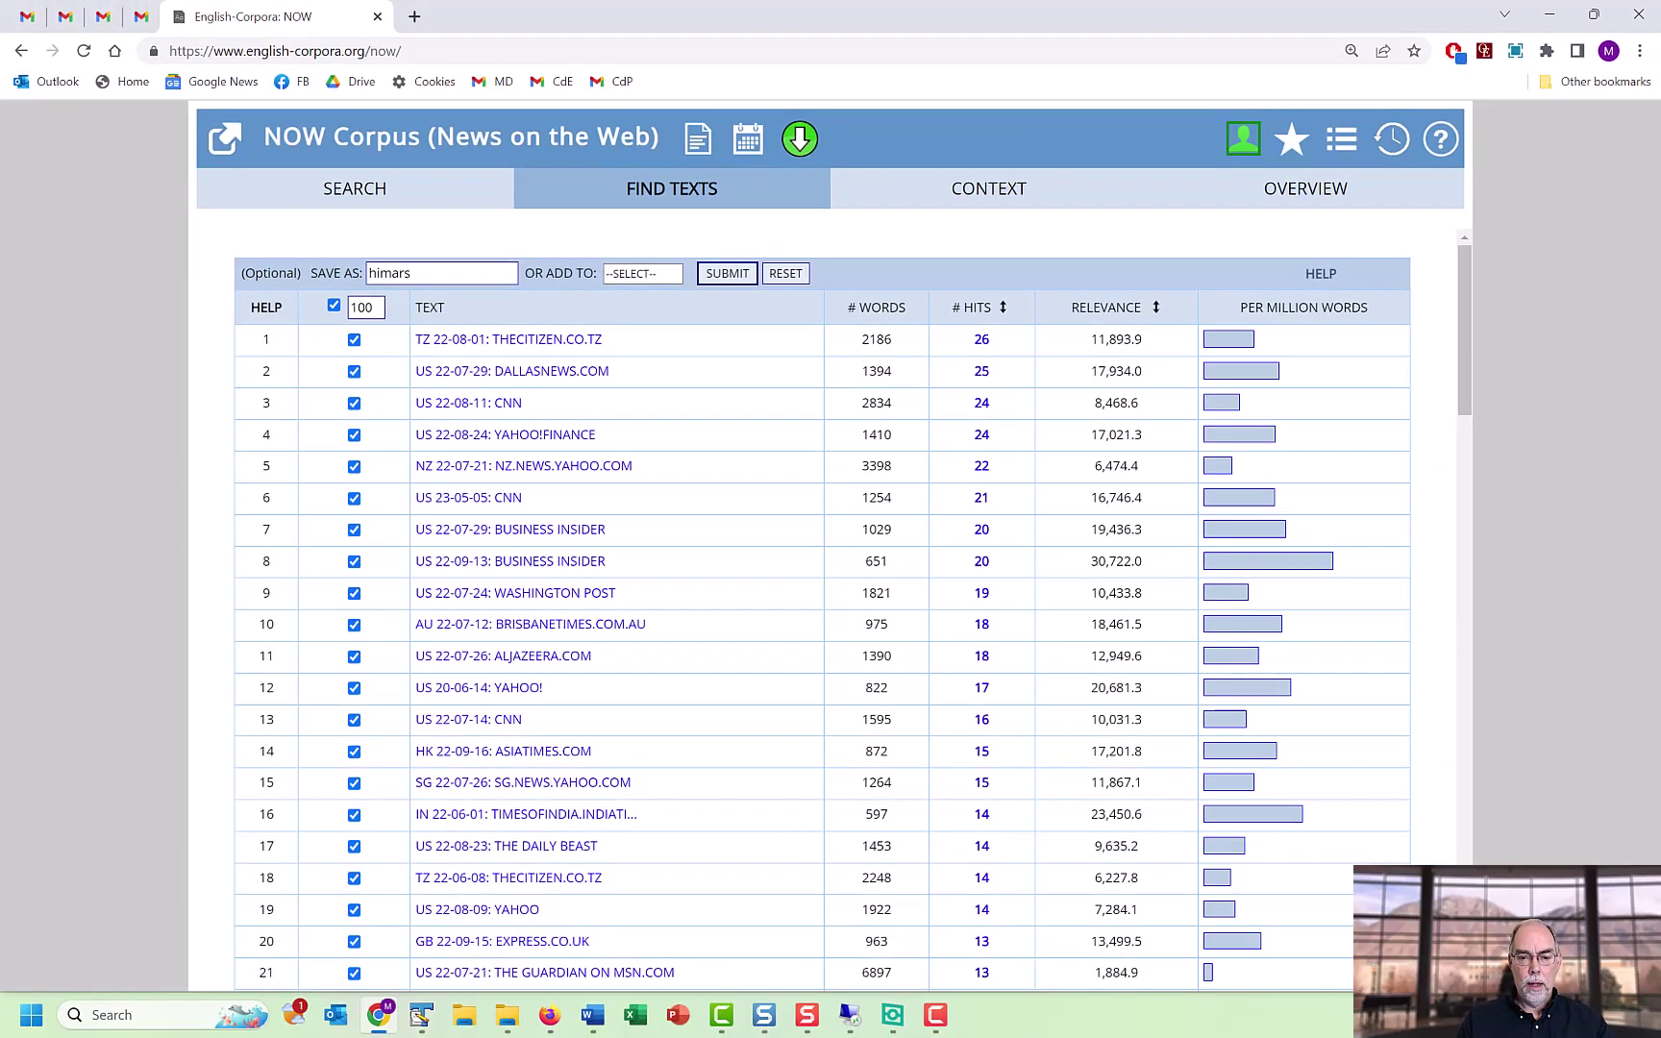
key(Return)
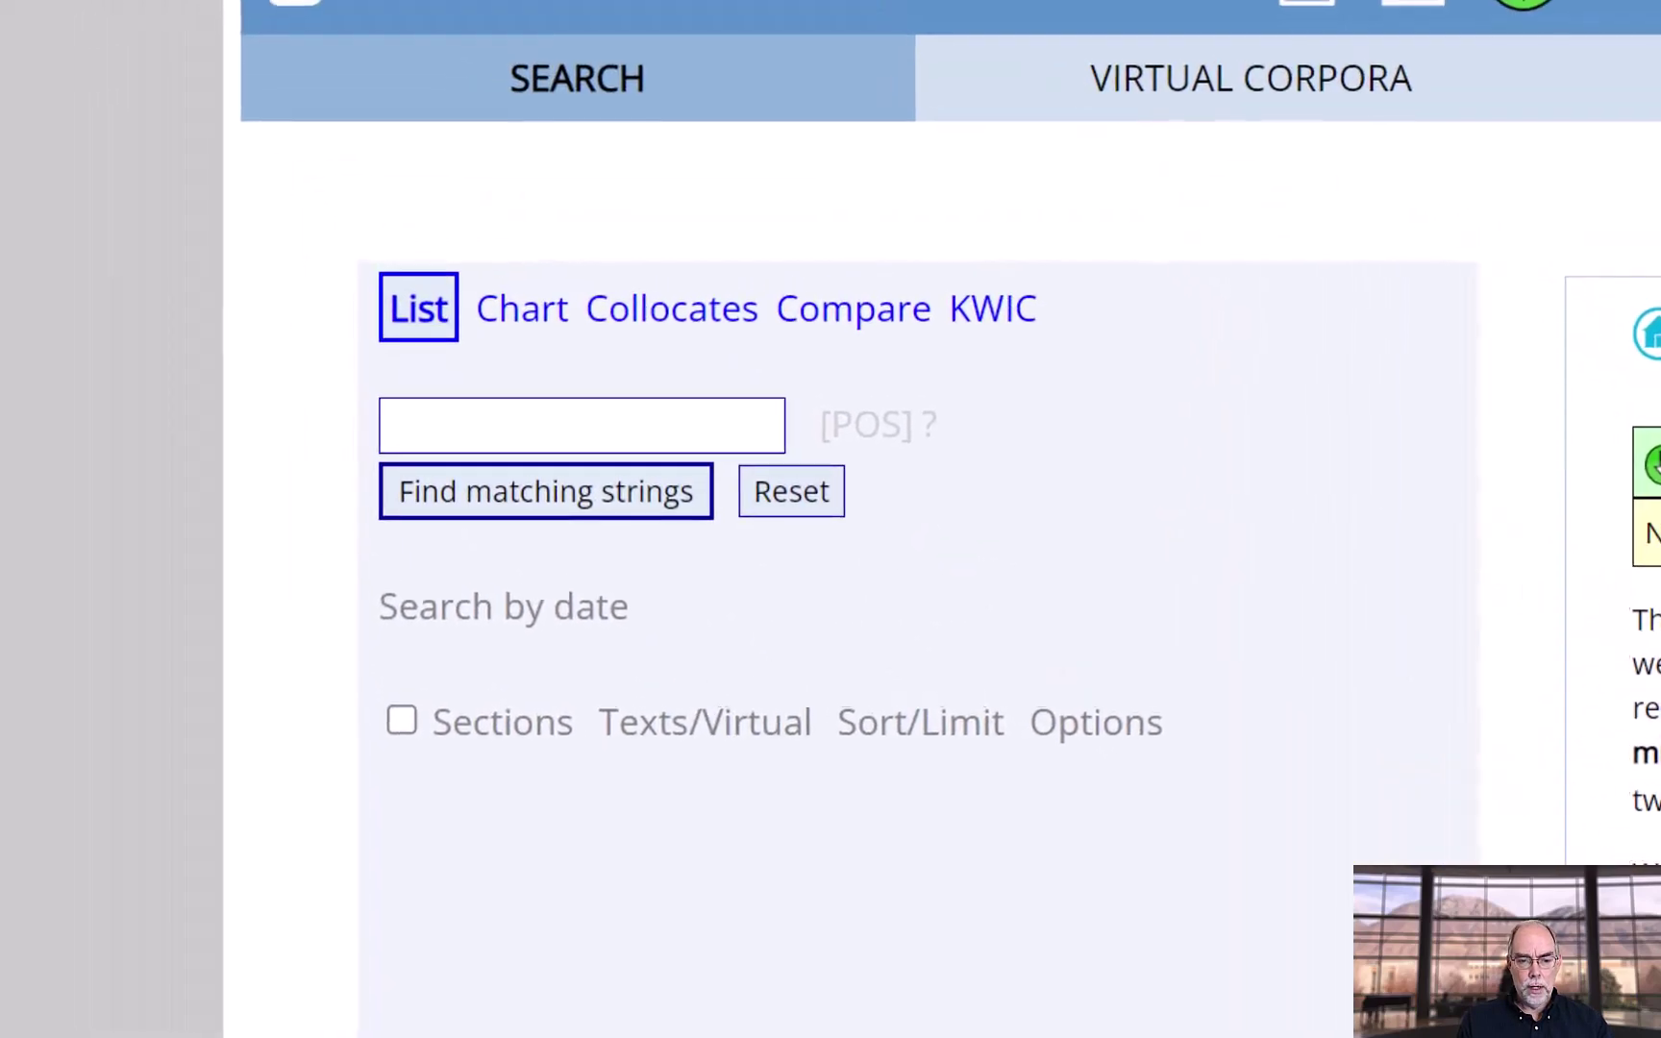
Step: Find the texts in the NOW Corpus that contain the word chatgpt
click(288, 147)
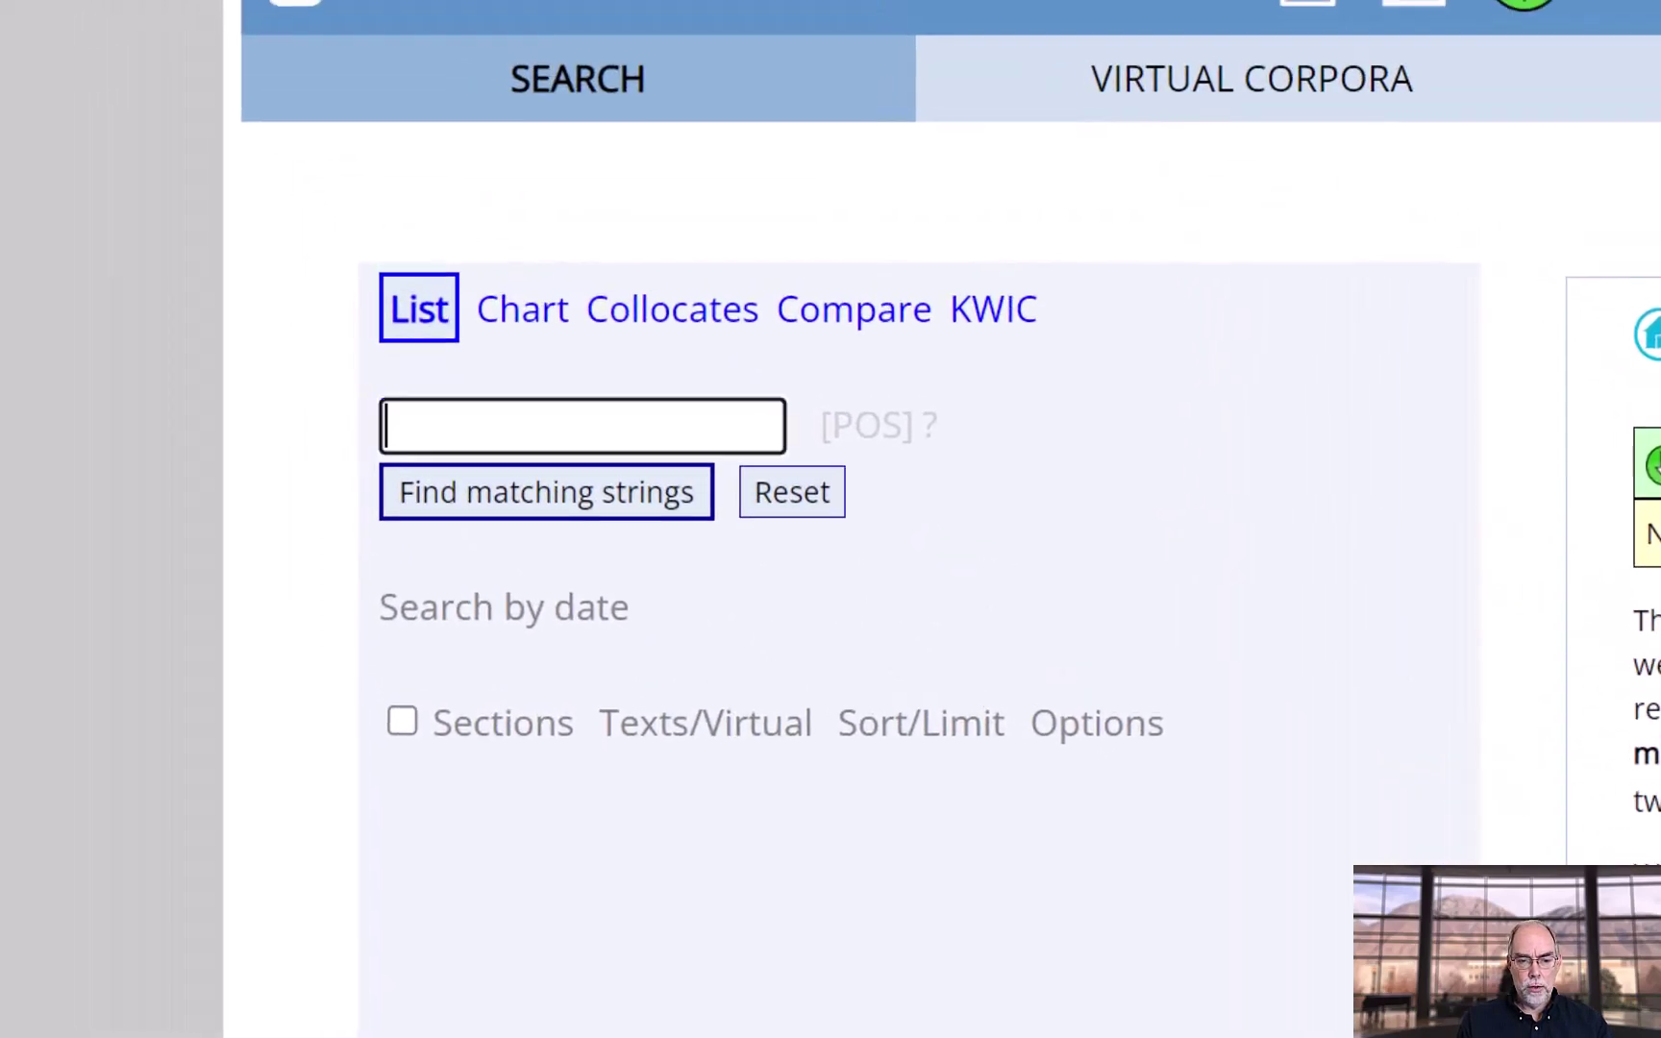
text(chatgpt)
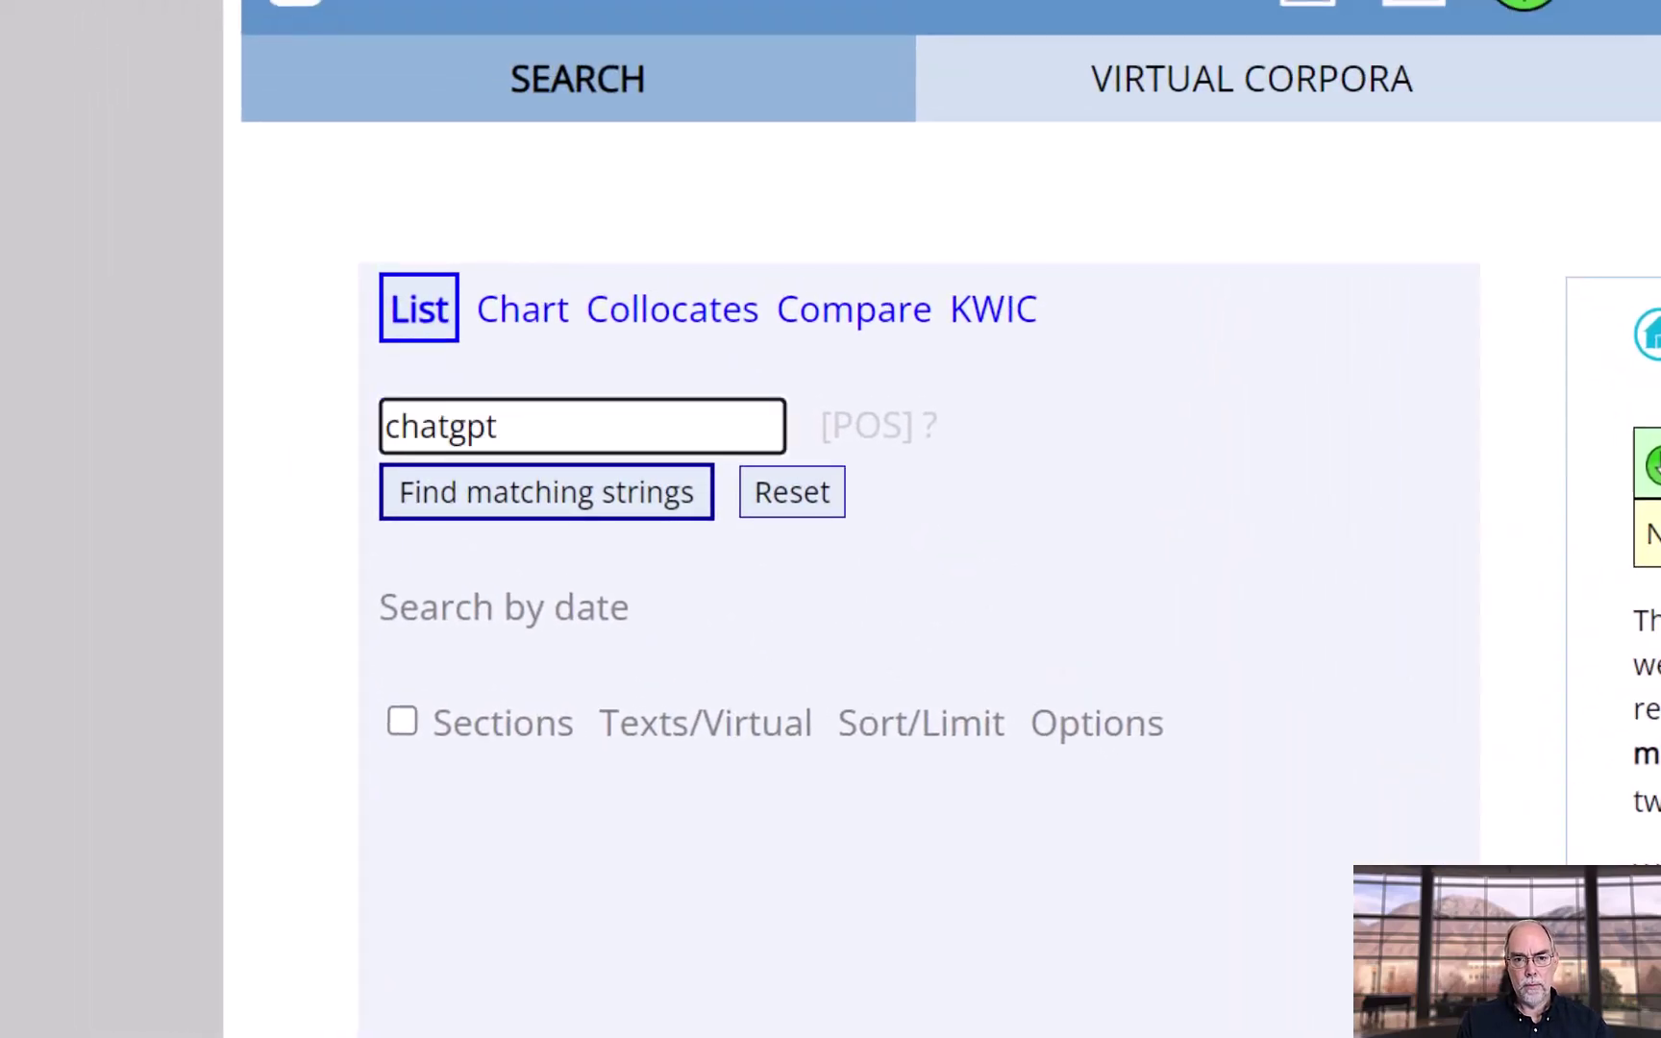
click(724, 723)
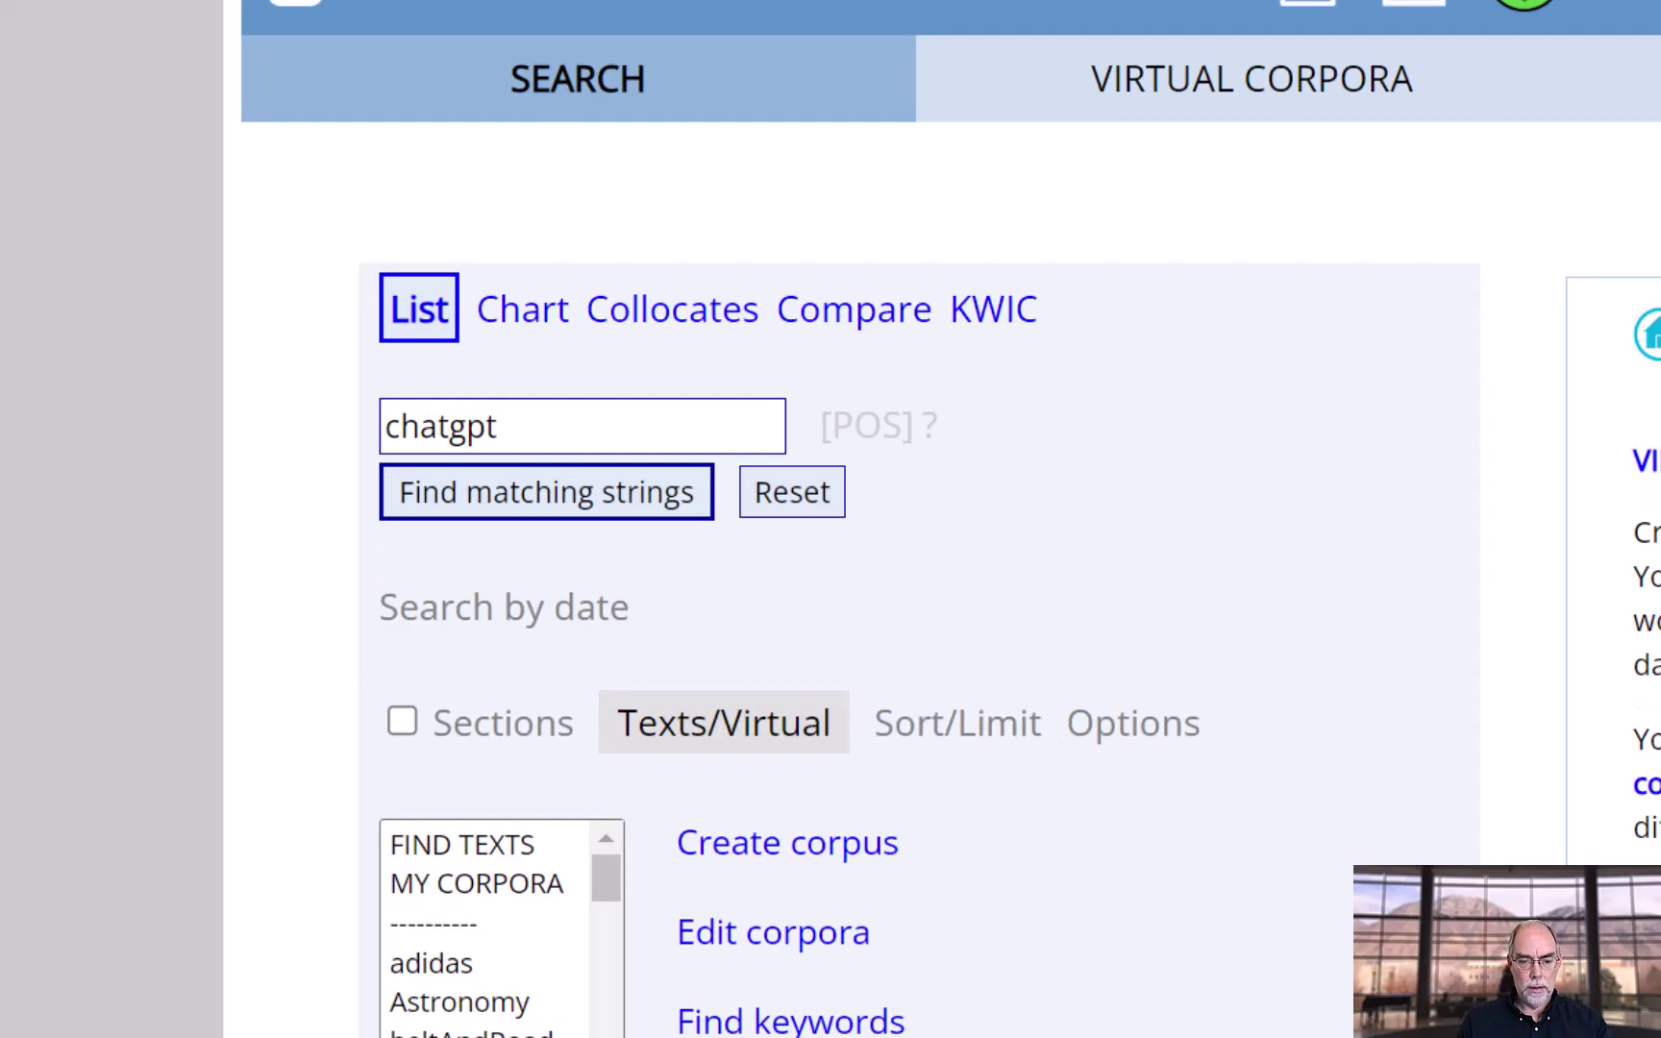
click(461, 845)
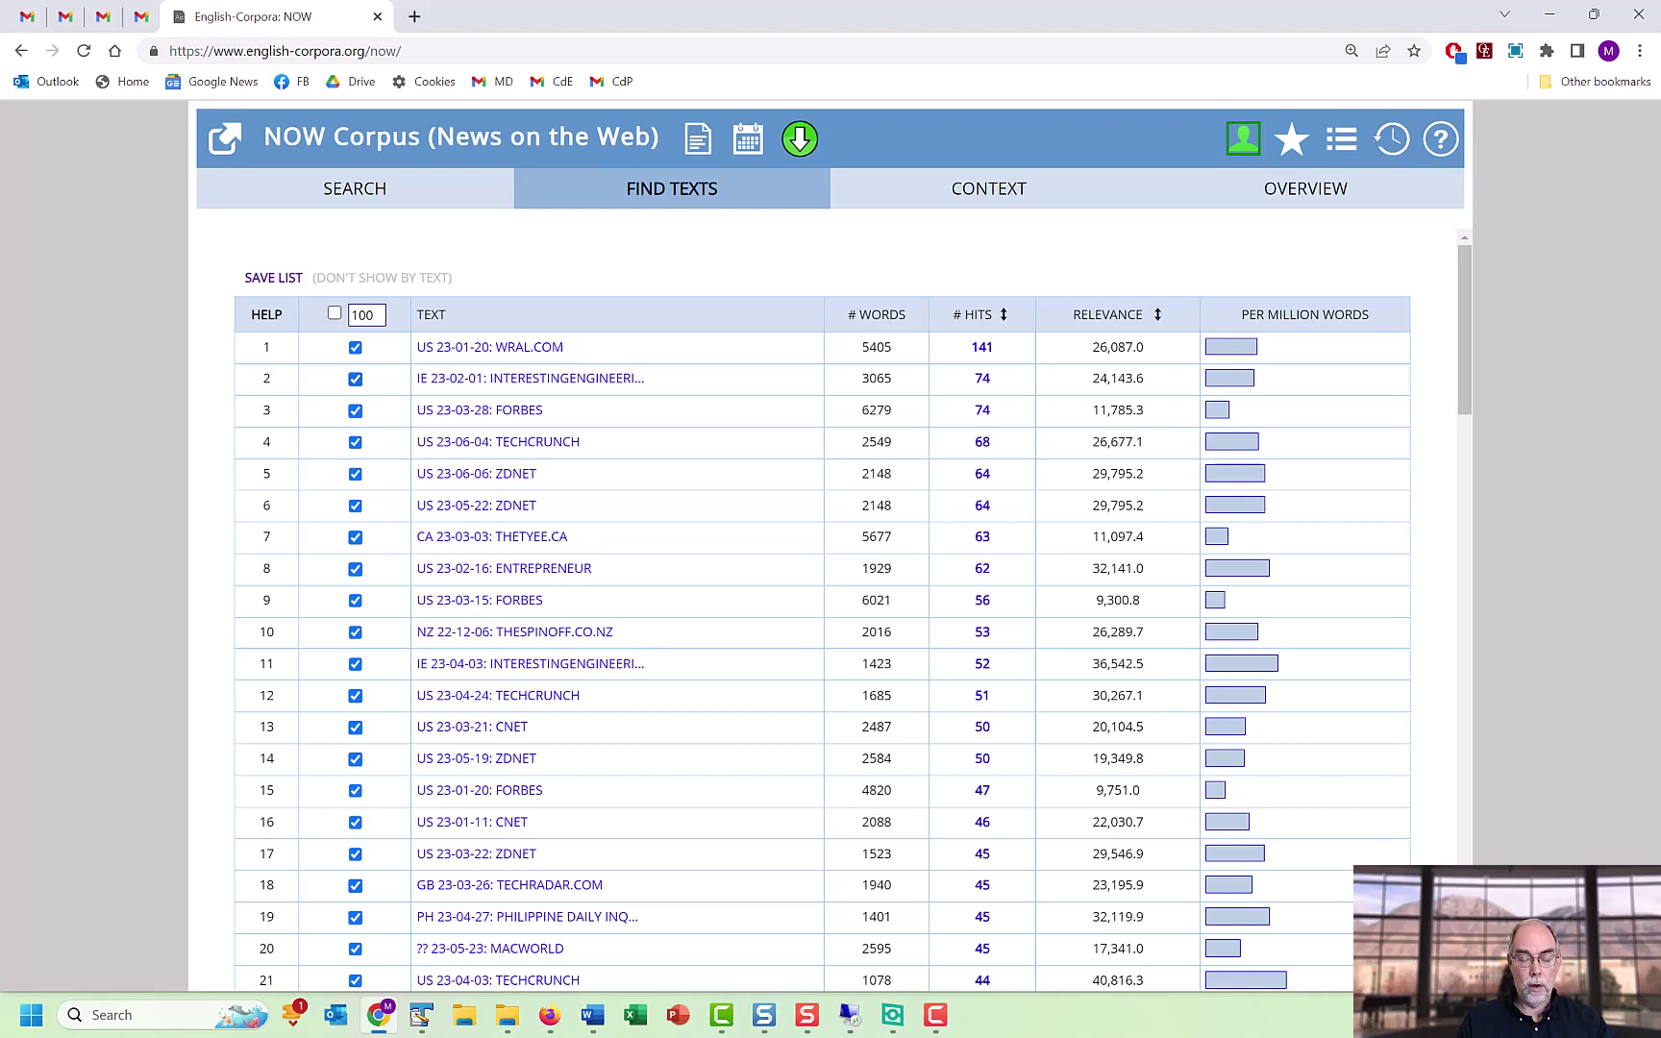
Step: Save the selected 100 texts as a virtual corpus named chatgpt
click(273, 276)
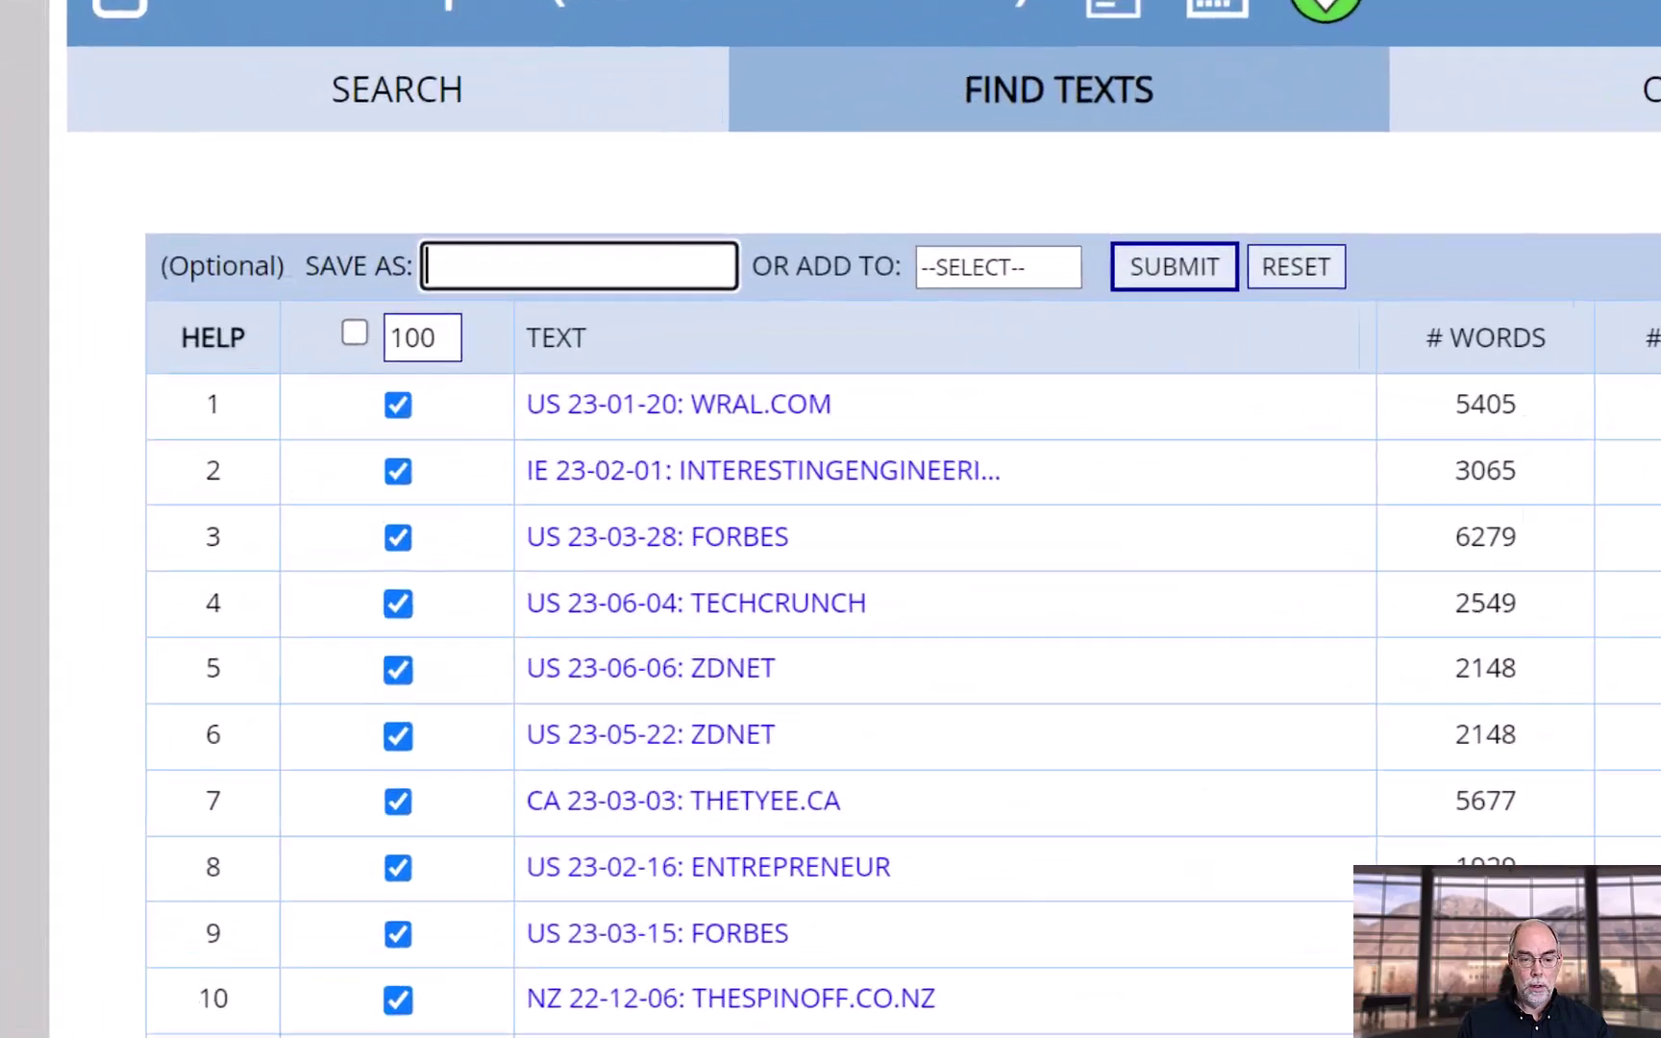
text(chatgpt)
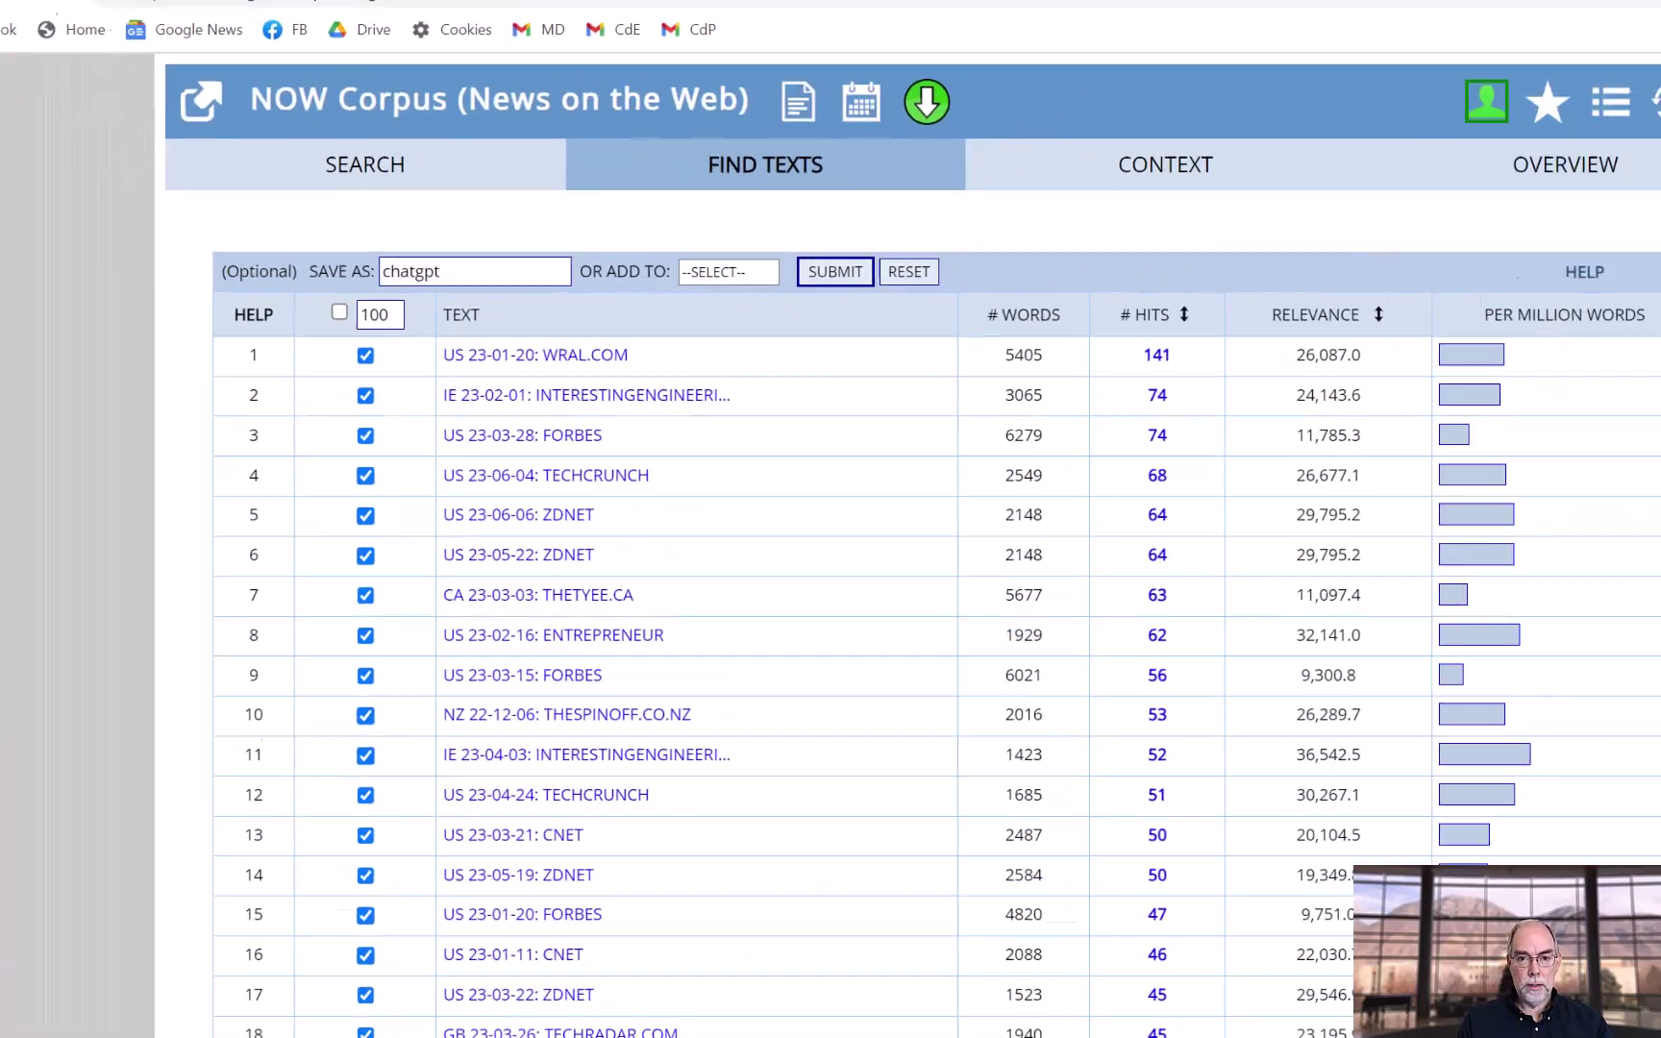
key(Return)
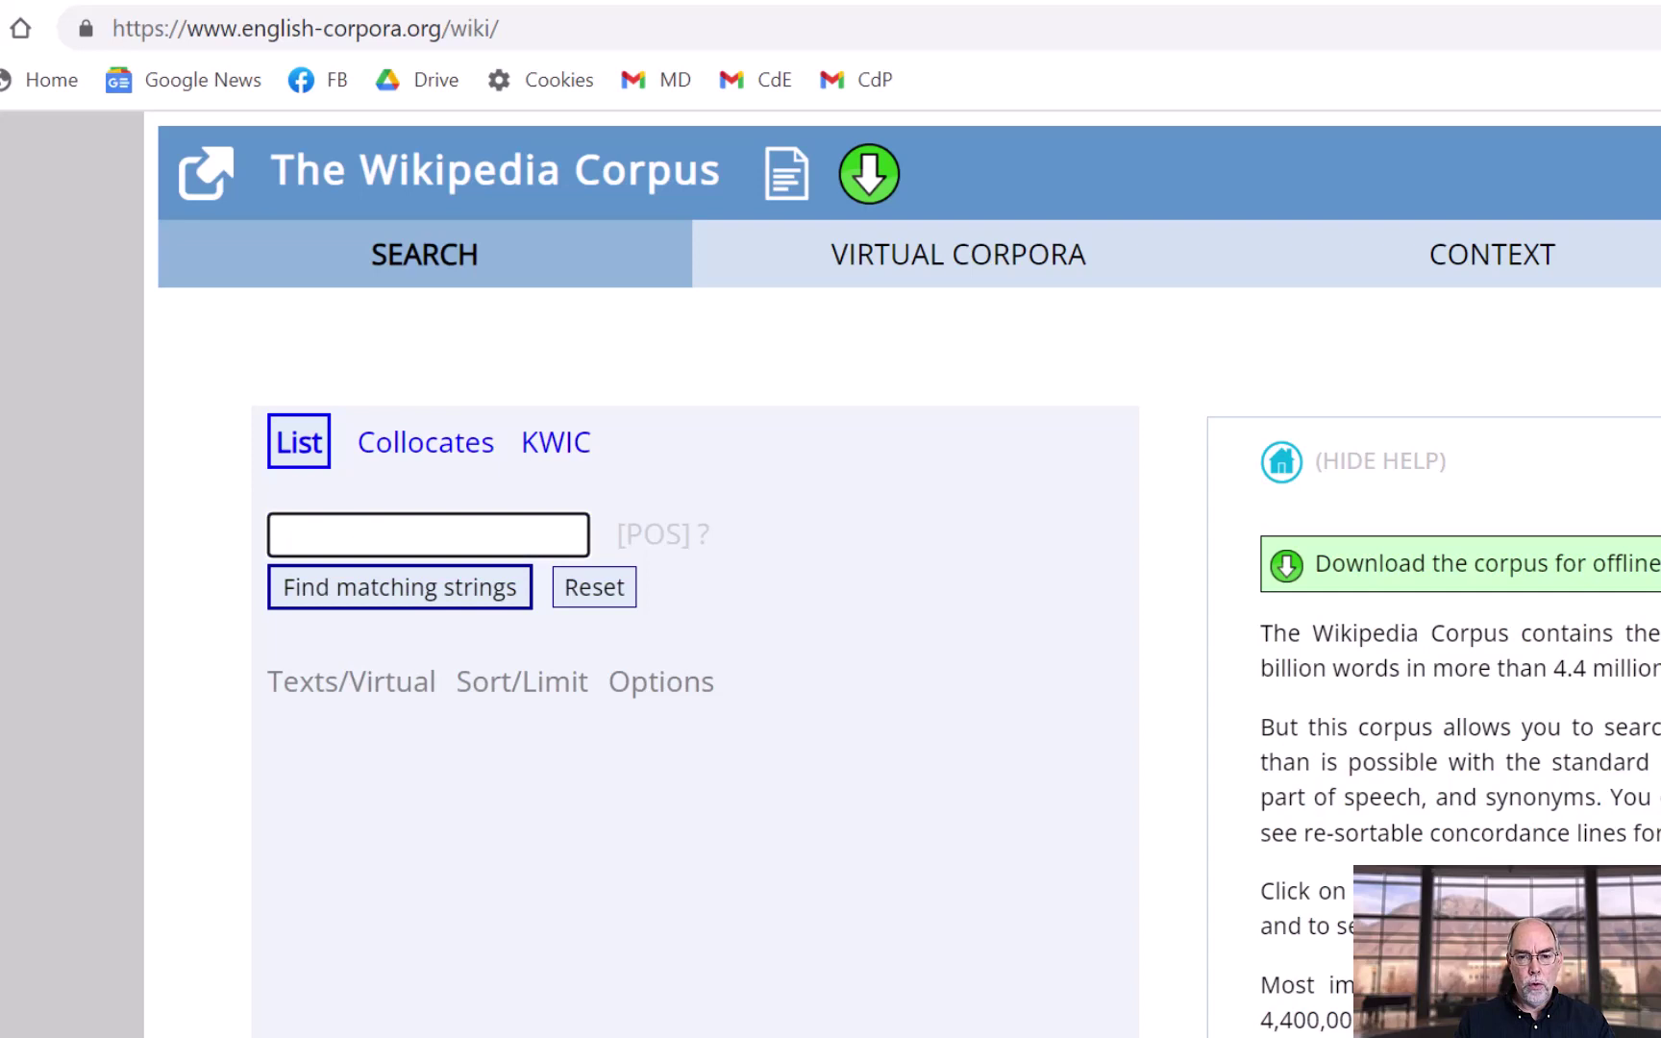
Step: Find the articles in the Wikipedia Corpus for INVESTMENT and save the selected 100 as a virtual corpus named INVESTMENT
text(INVESTMENT)
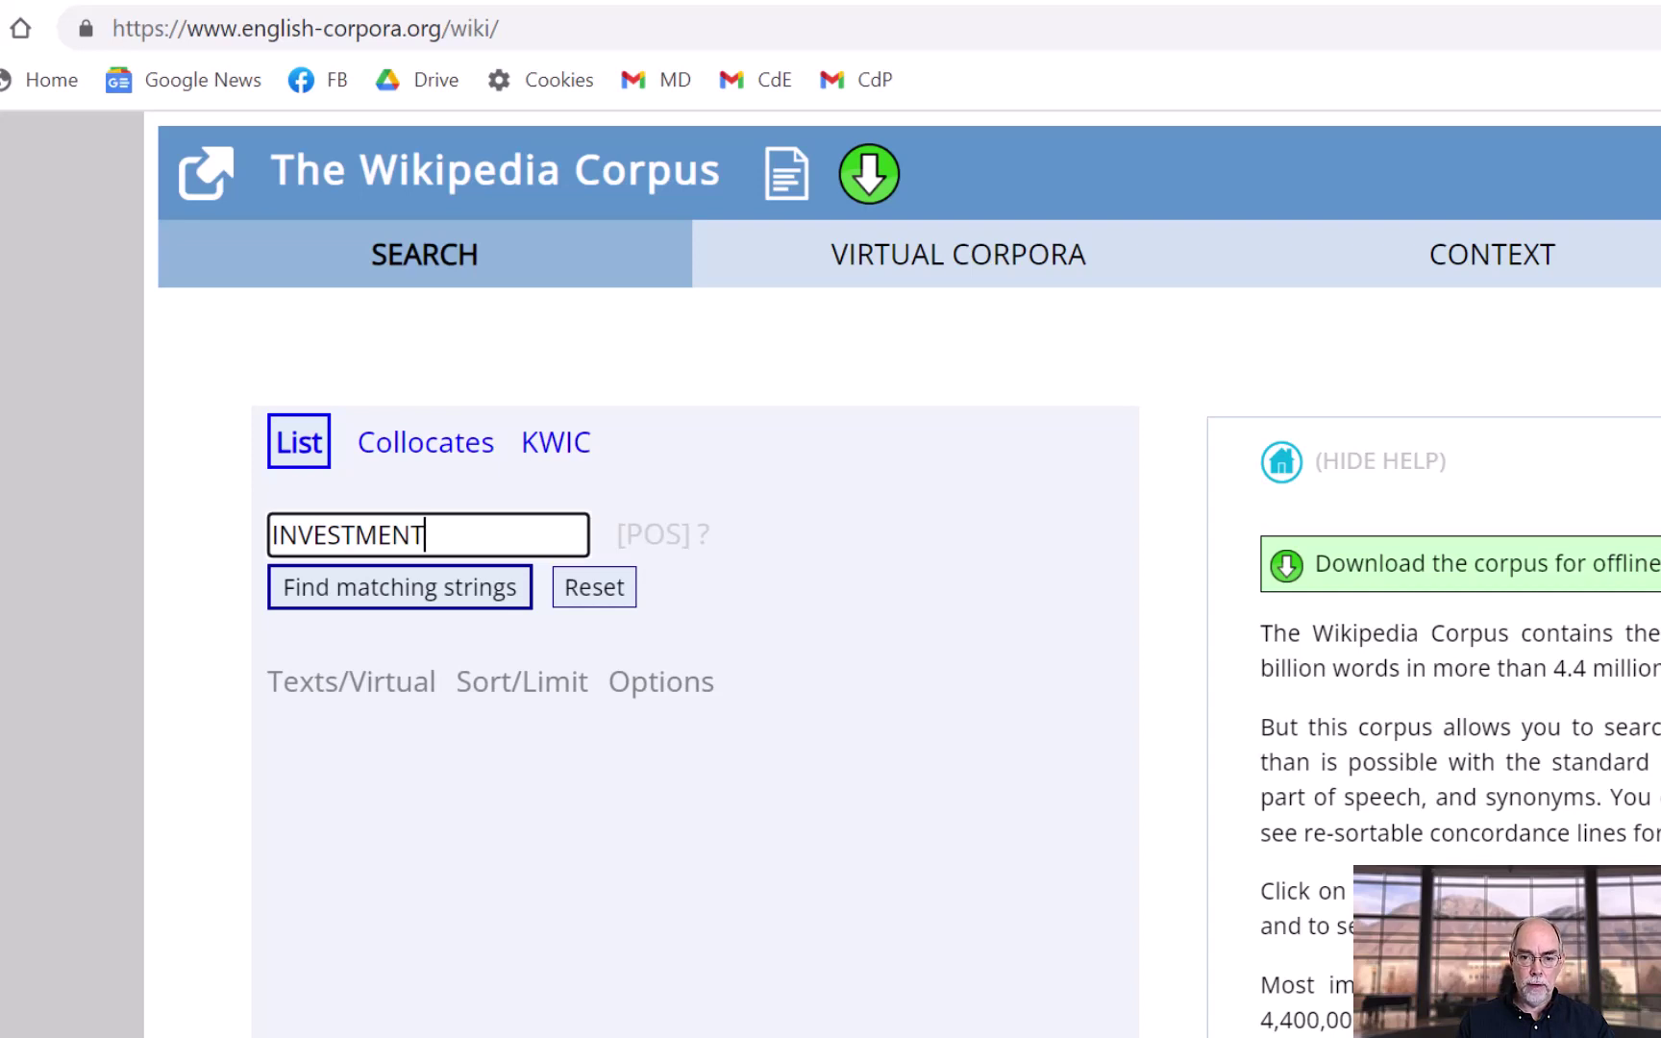
click(351, 681)
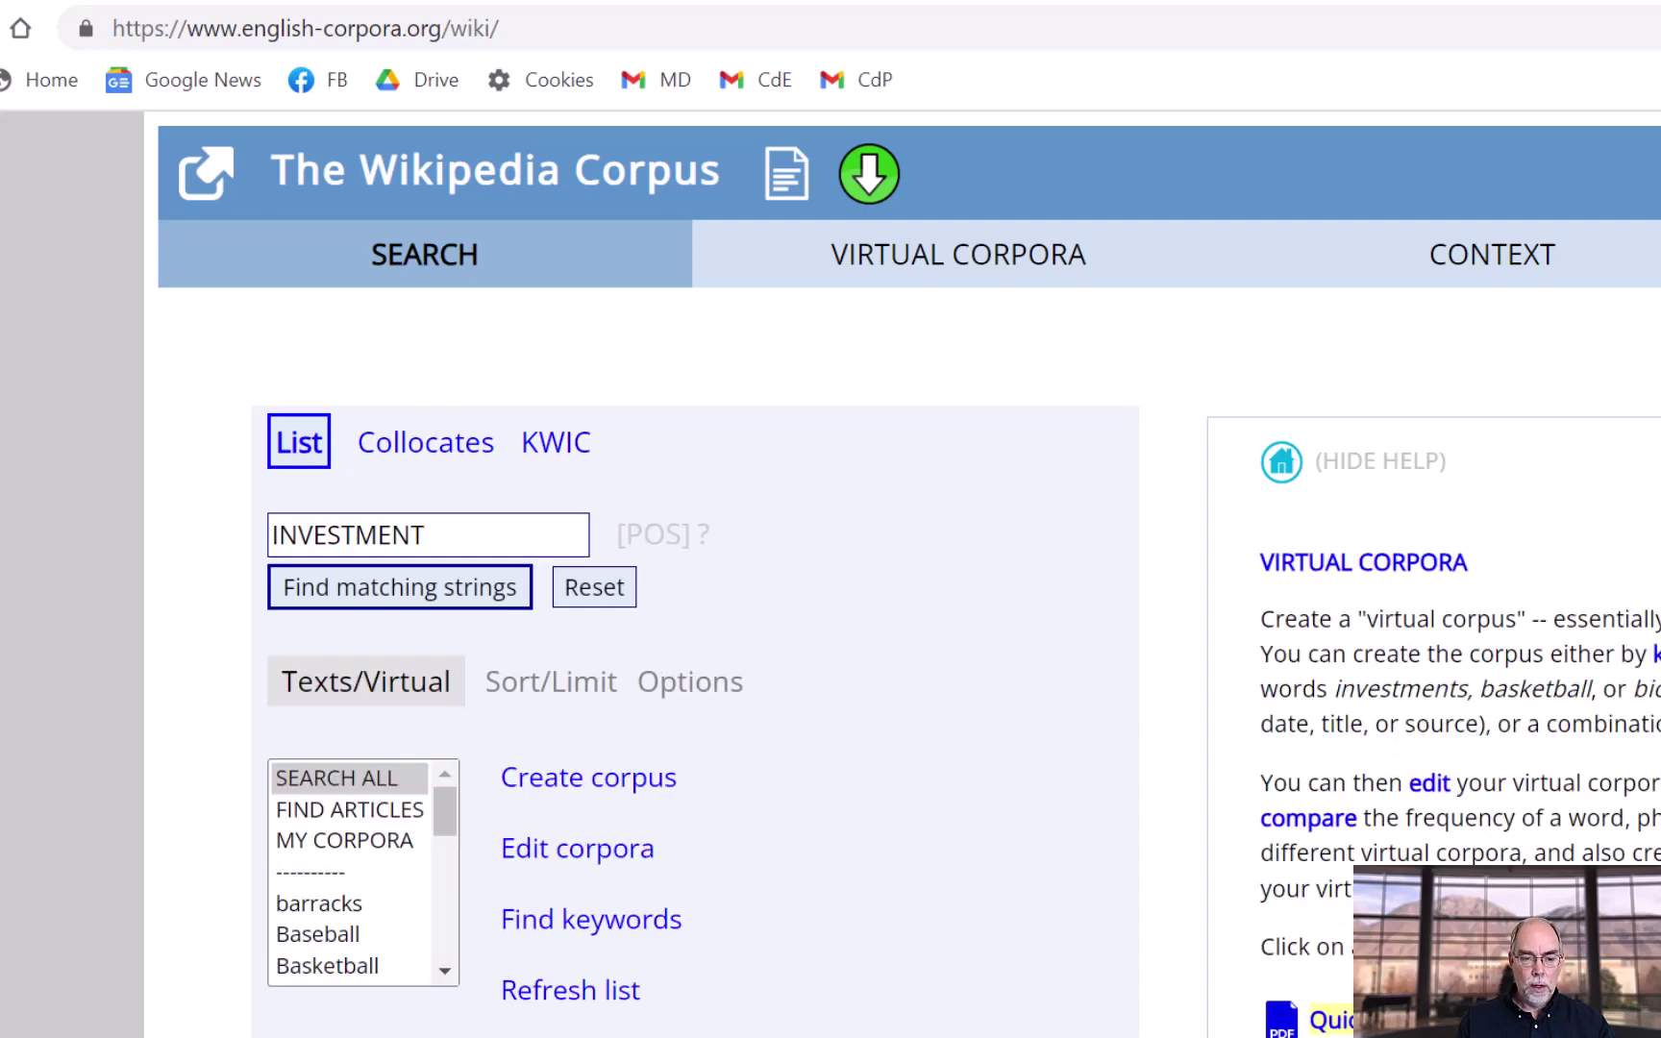
click(350, 809)
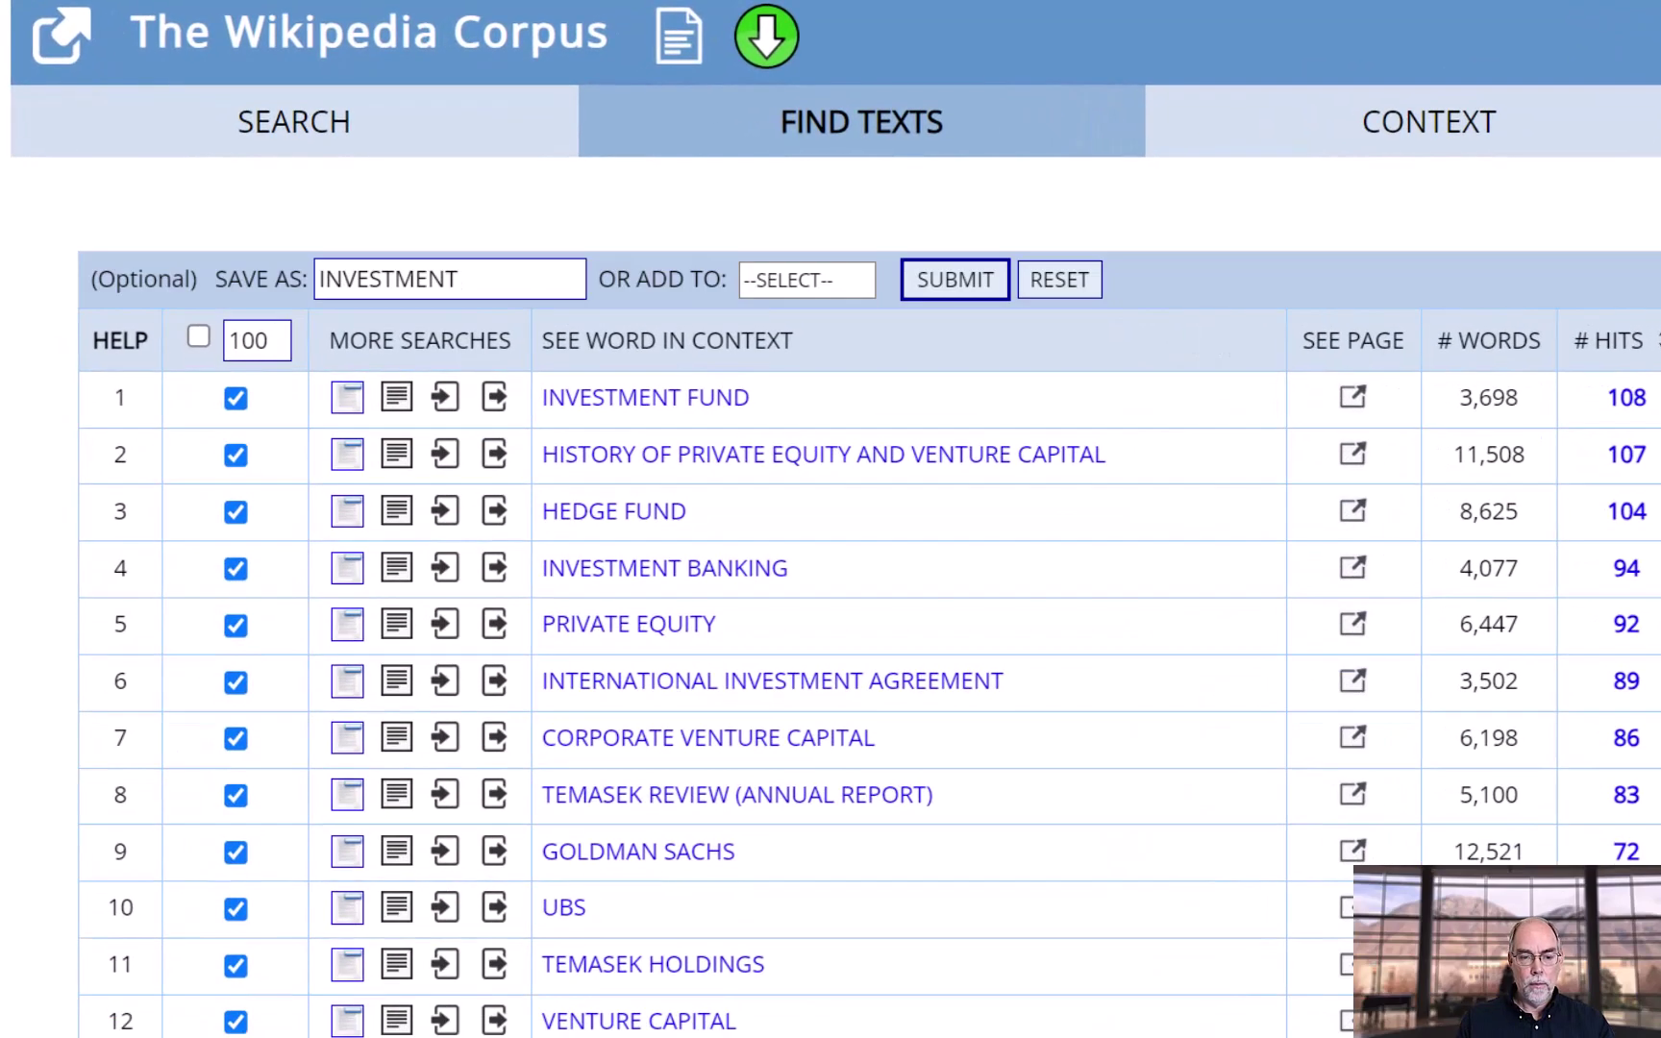
key(Return)
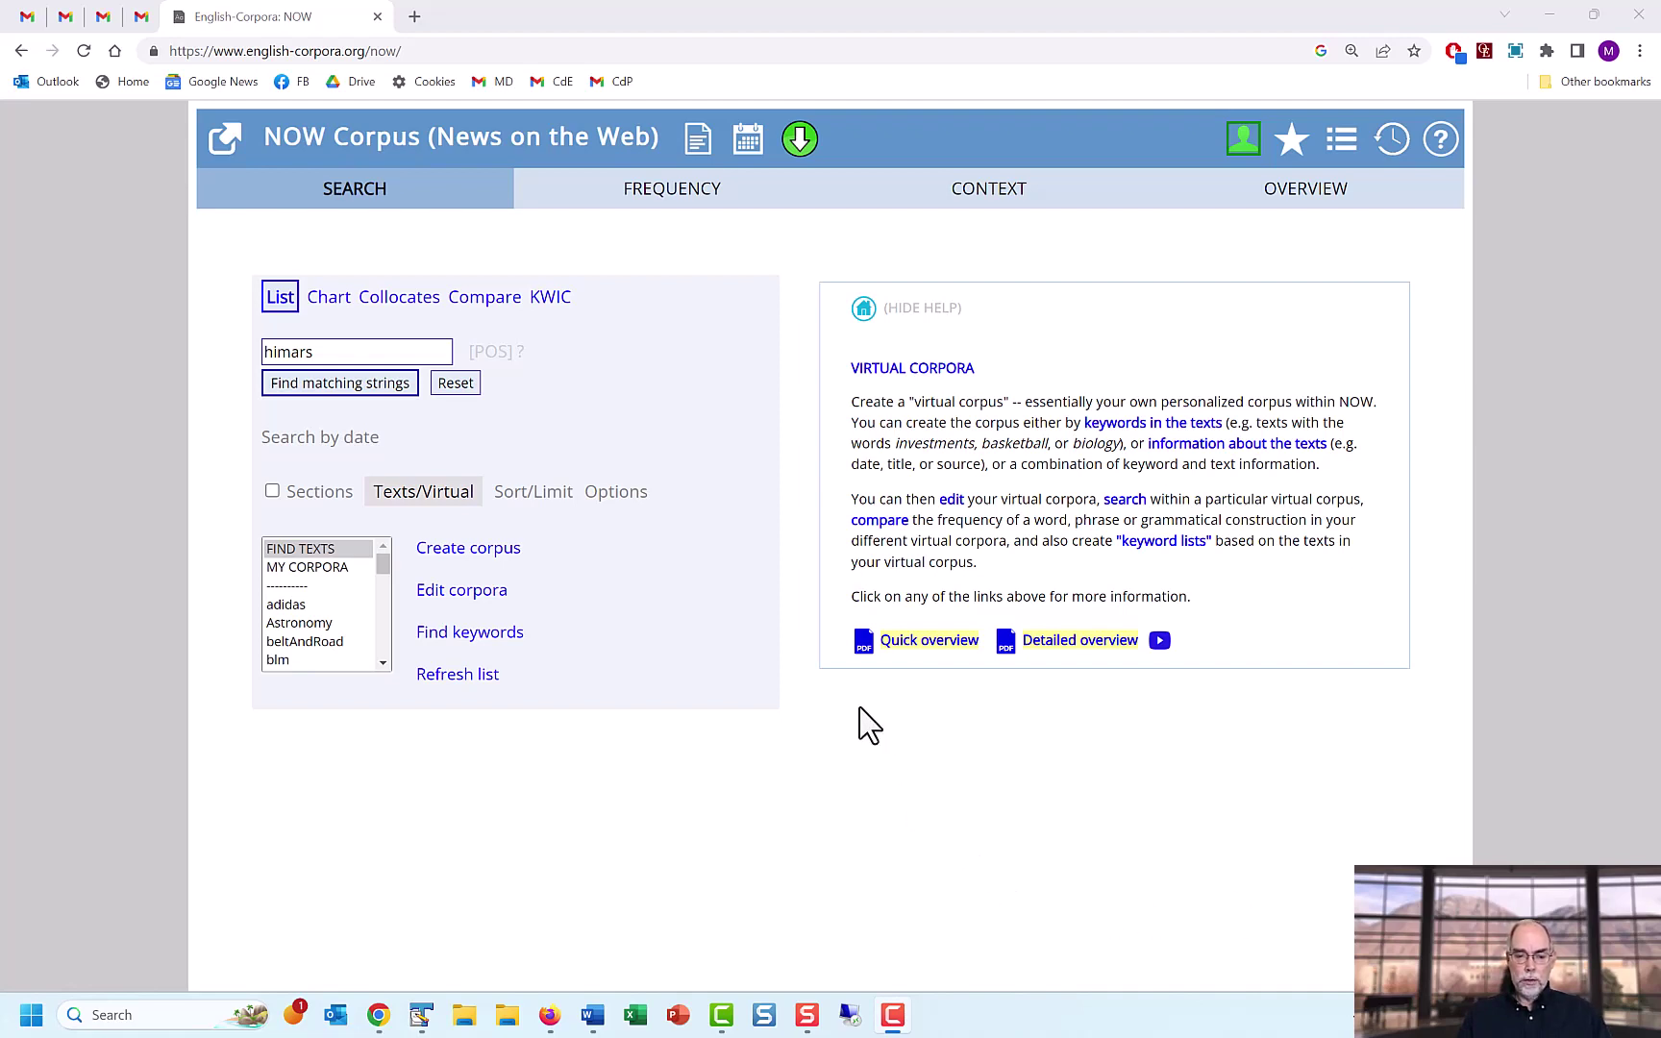
Step: Set the himars text search in the NOW Corpus to sort by relevance with a minimum frequency of 5, and run it
click(374, 391)
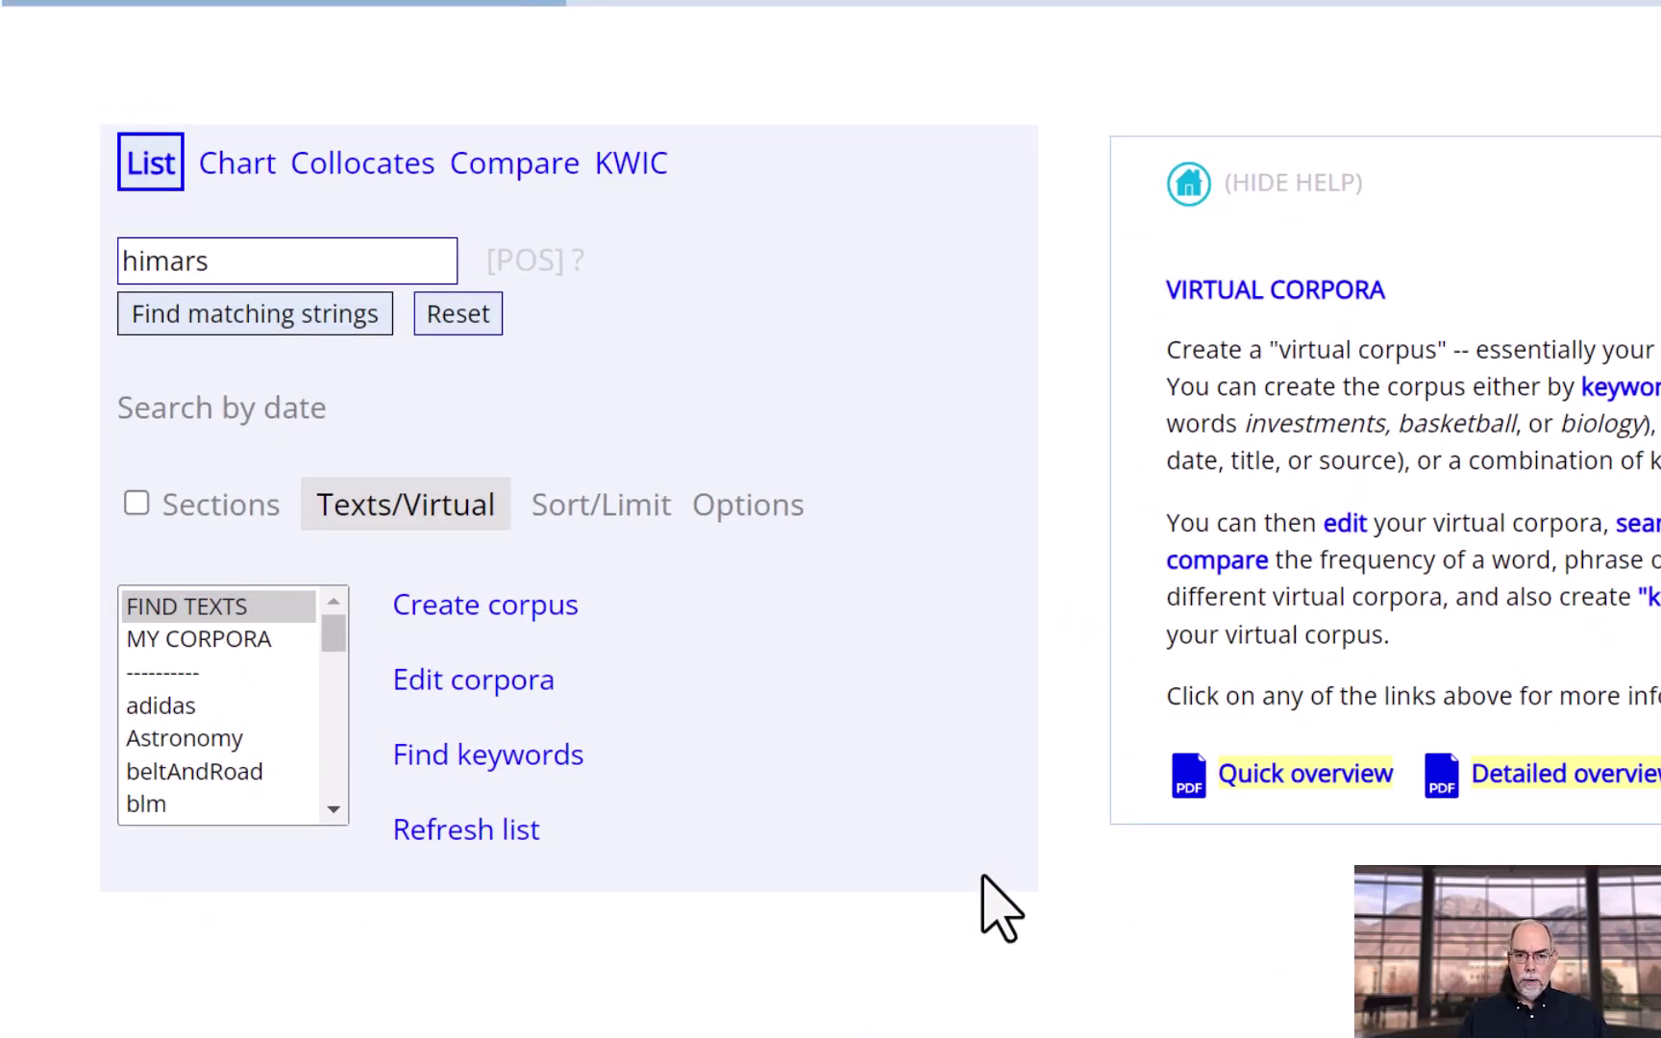
click(608, 505)
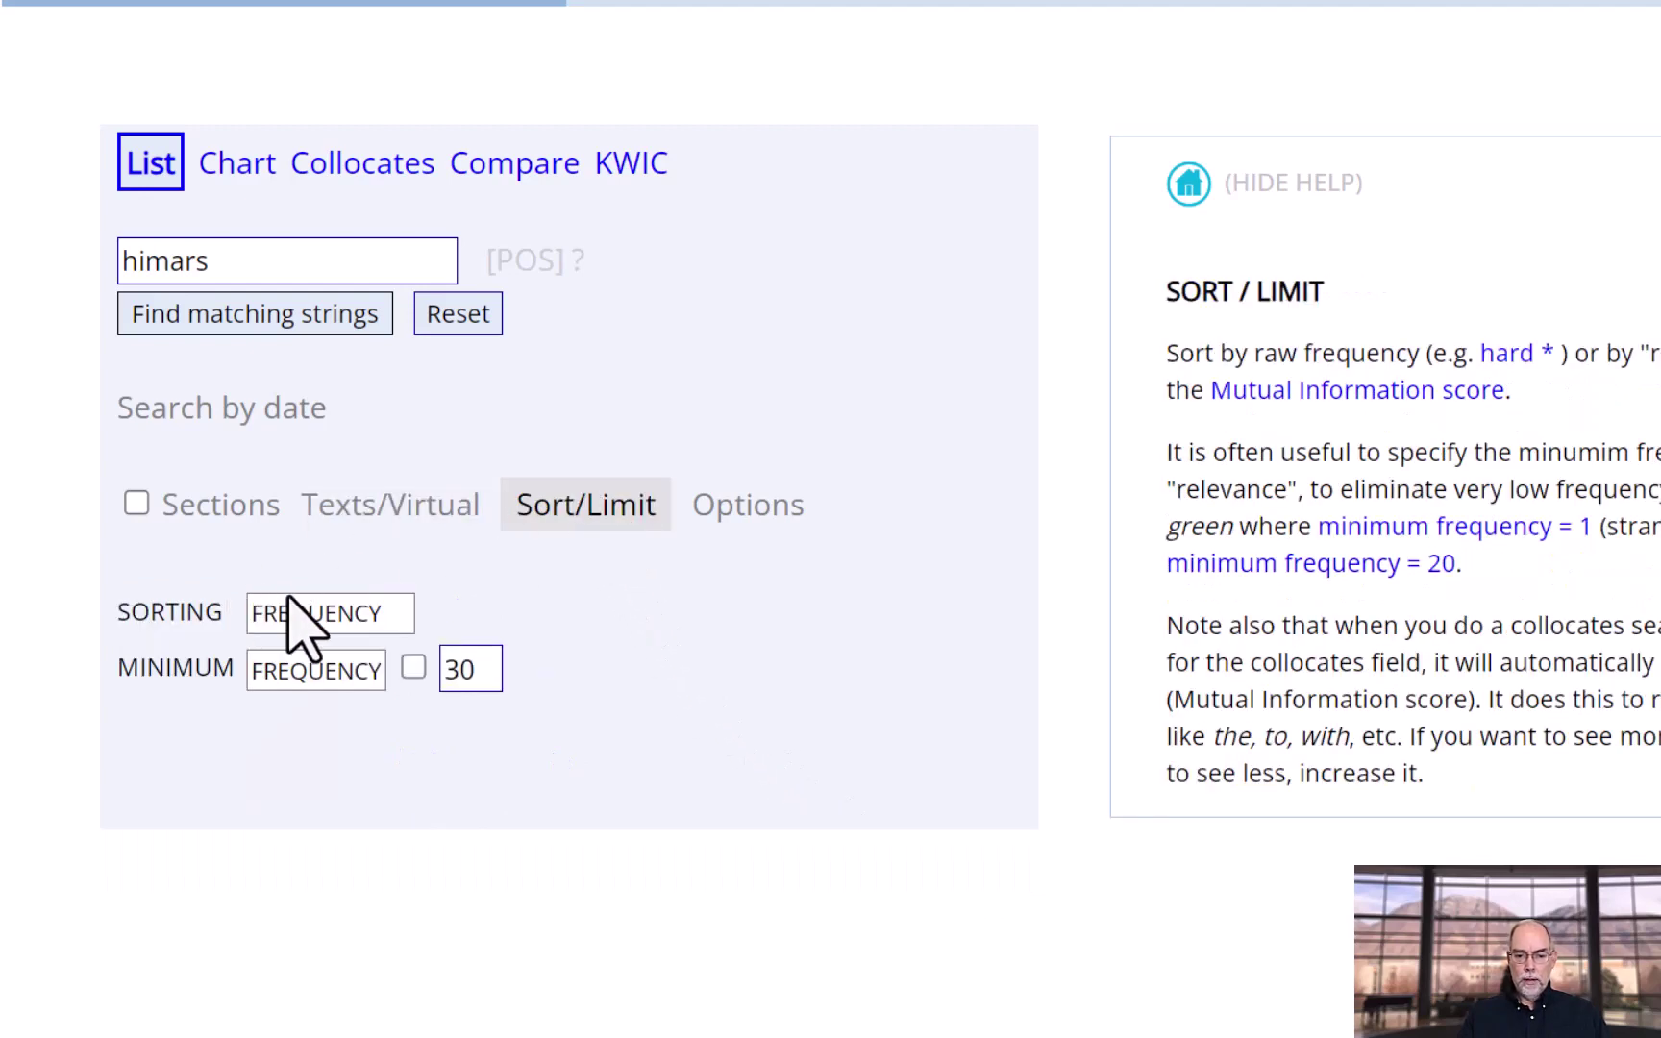
click(329, 613)
click(321, 685)
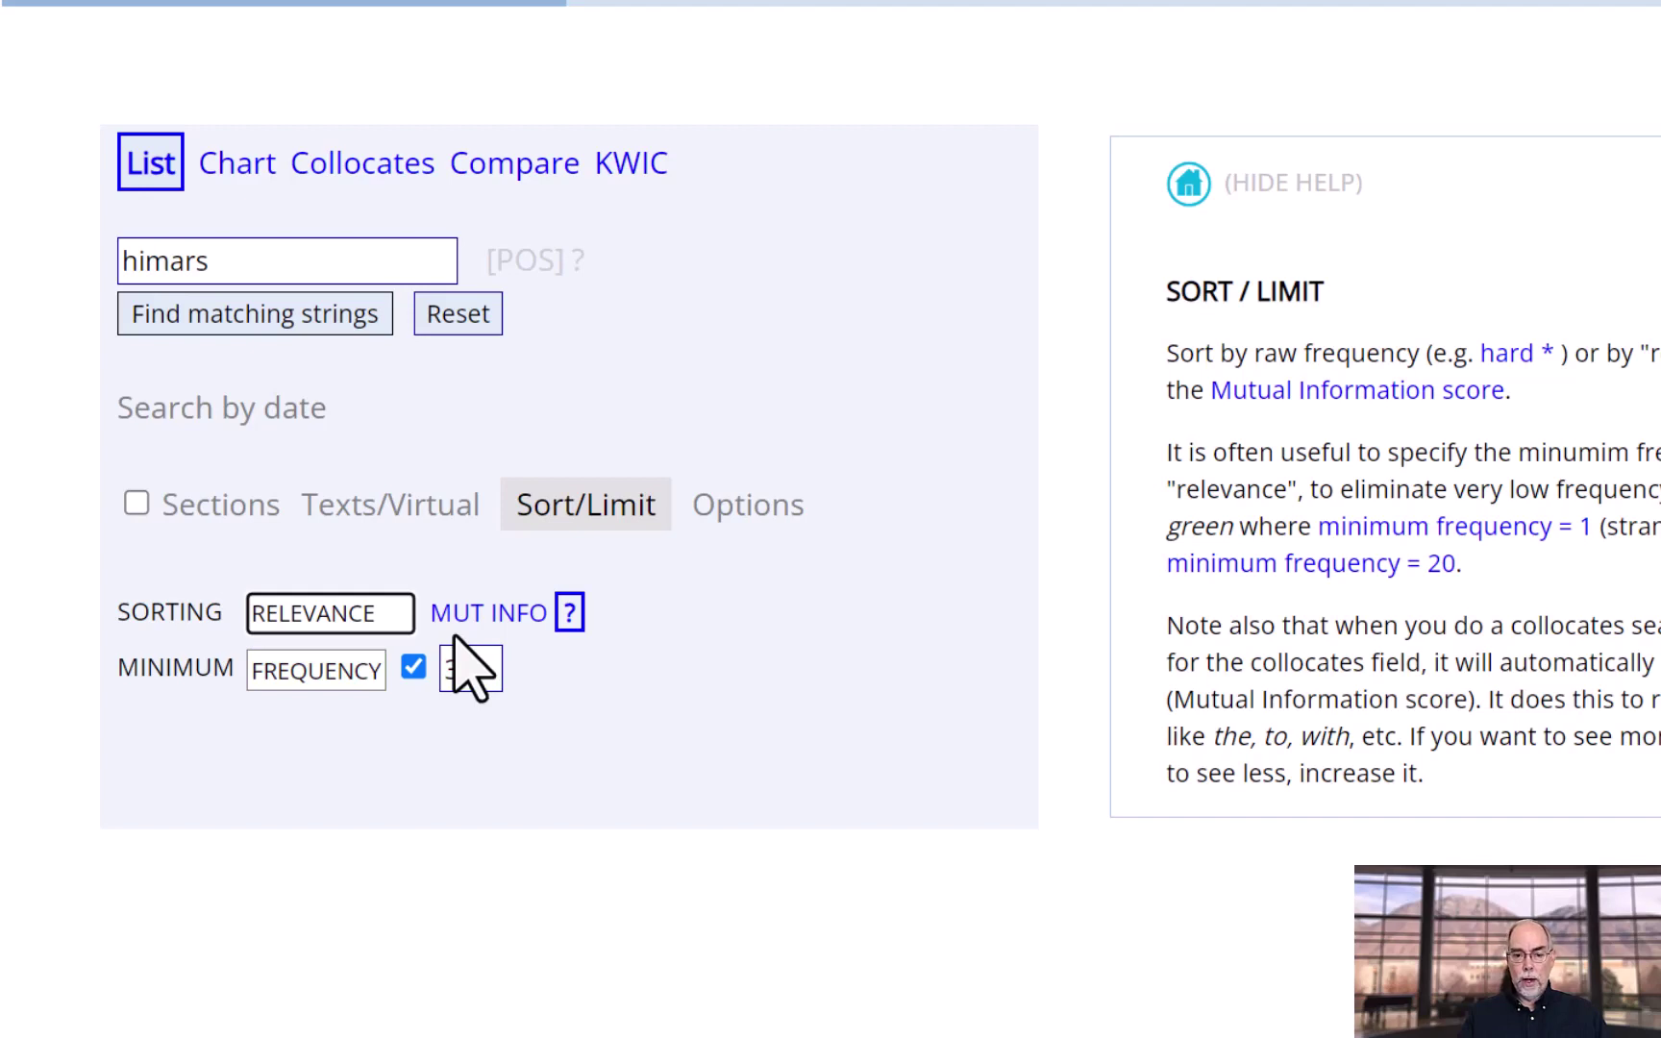
double_click(473, 673)
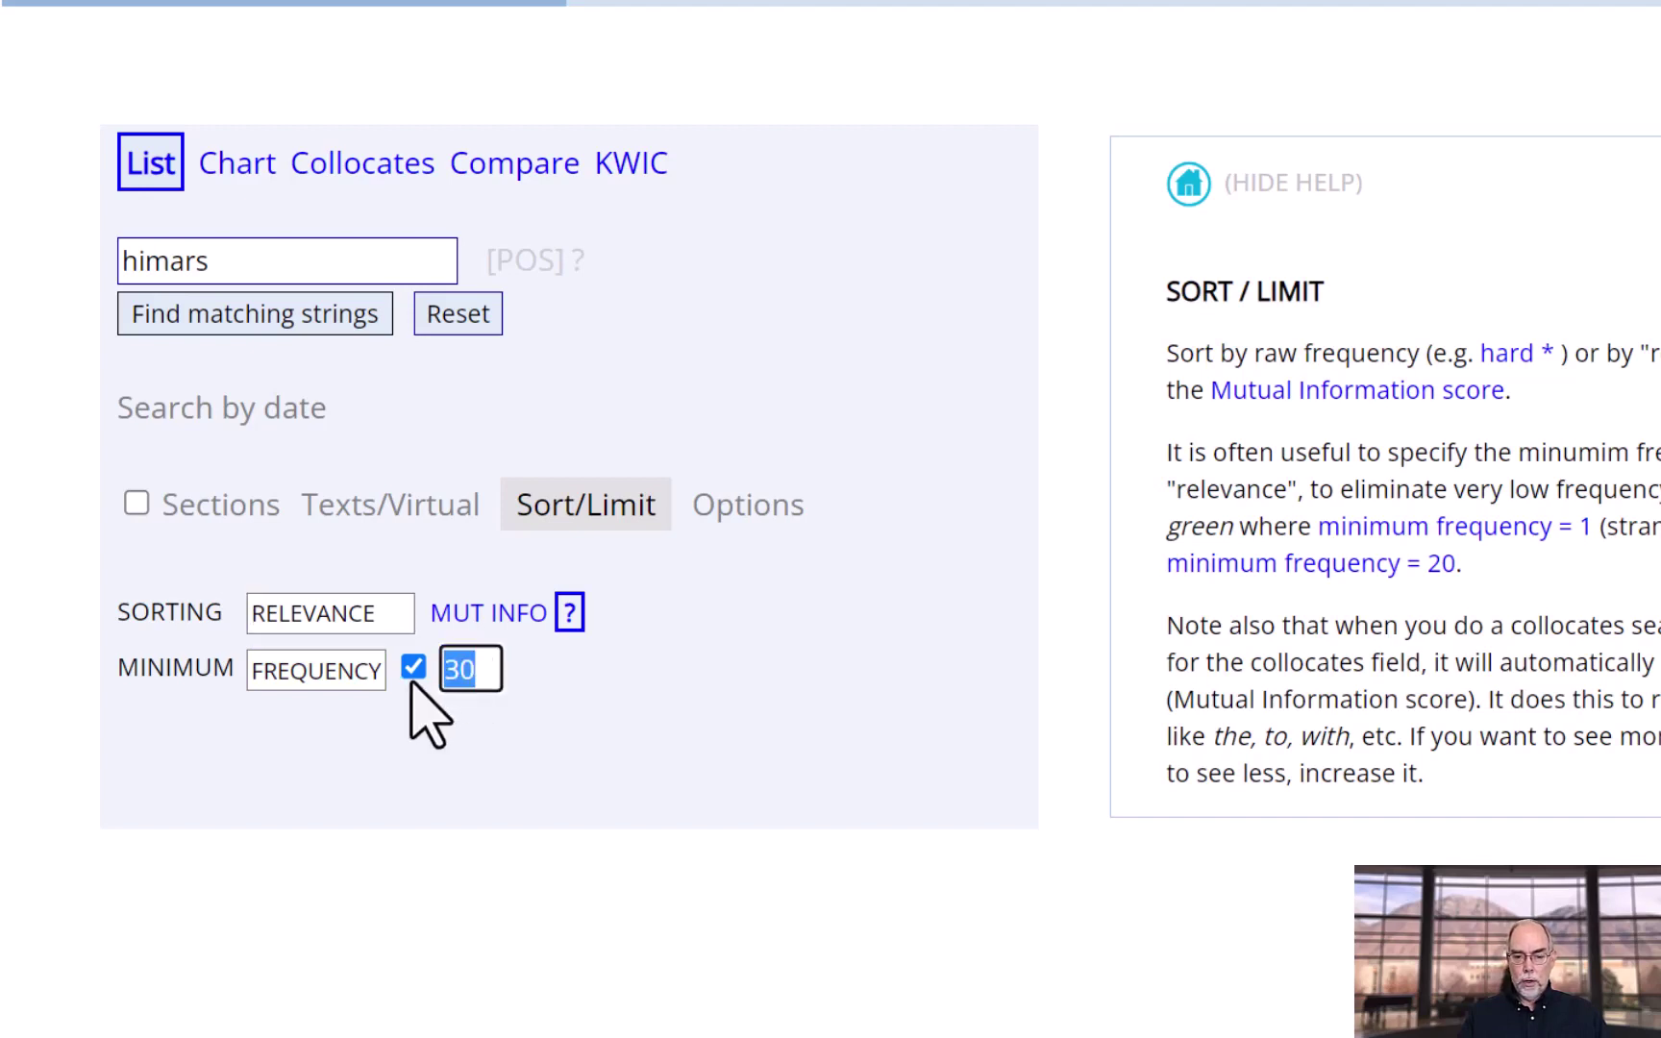
key(BackSpace)
text(5)
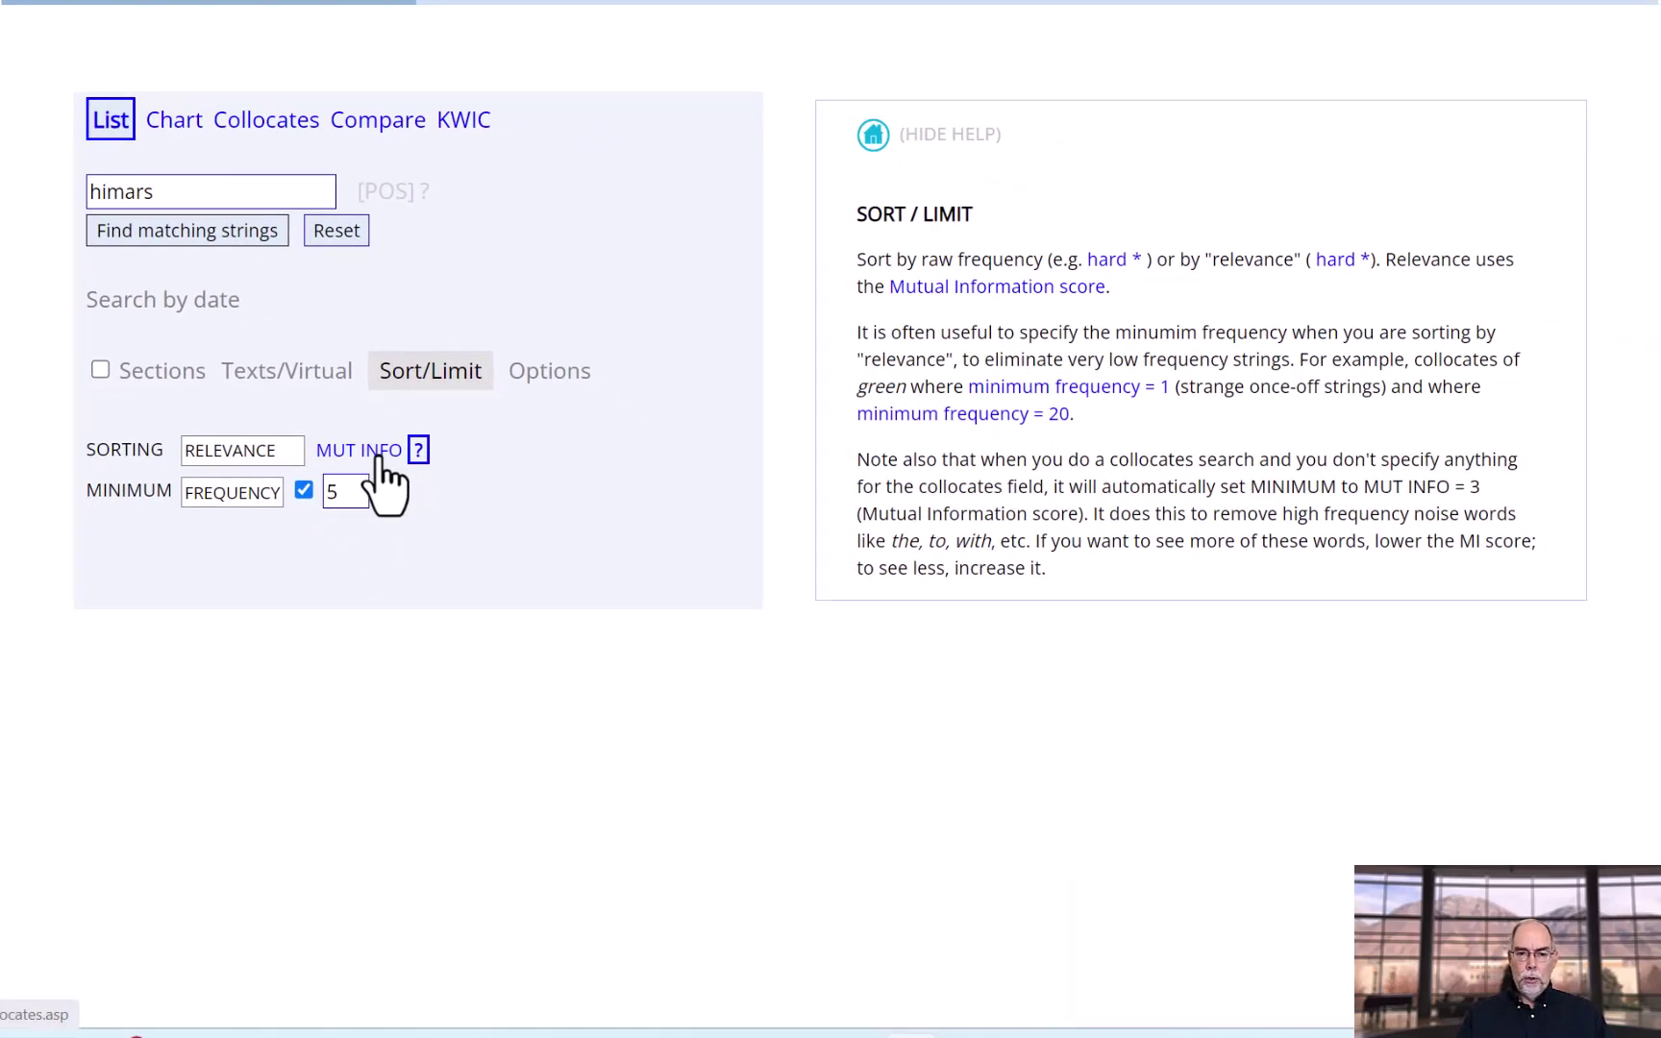
click(151, 241)
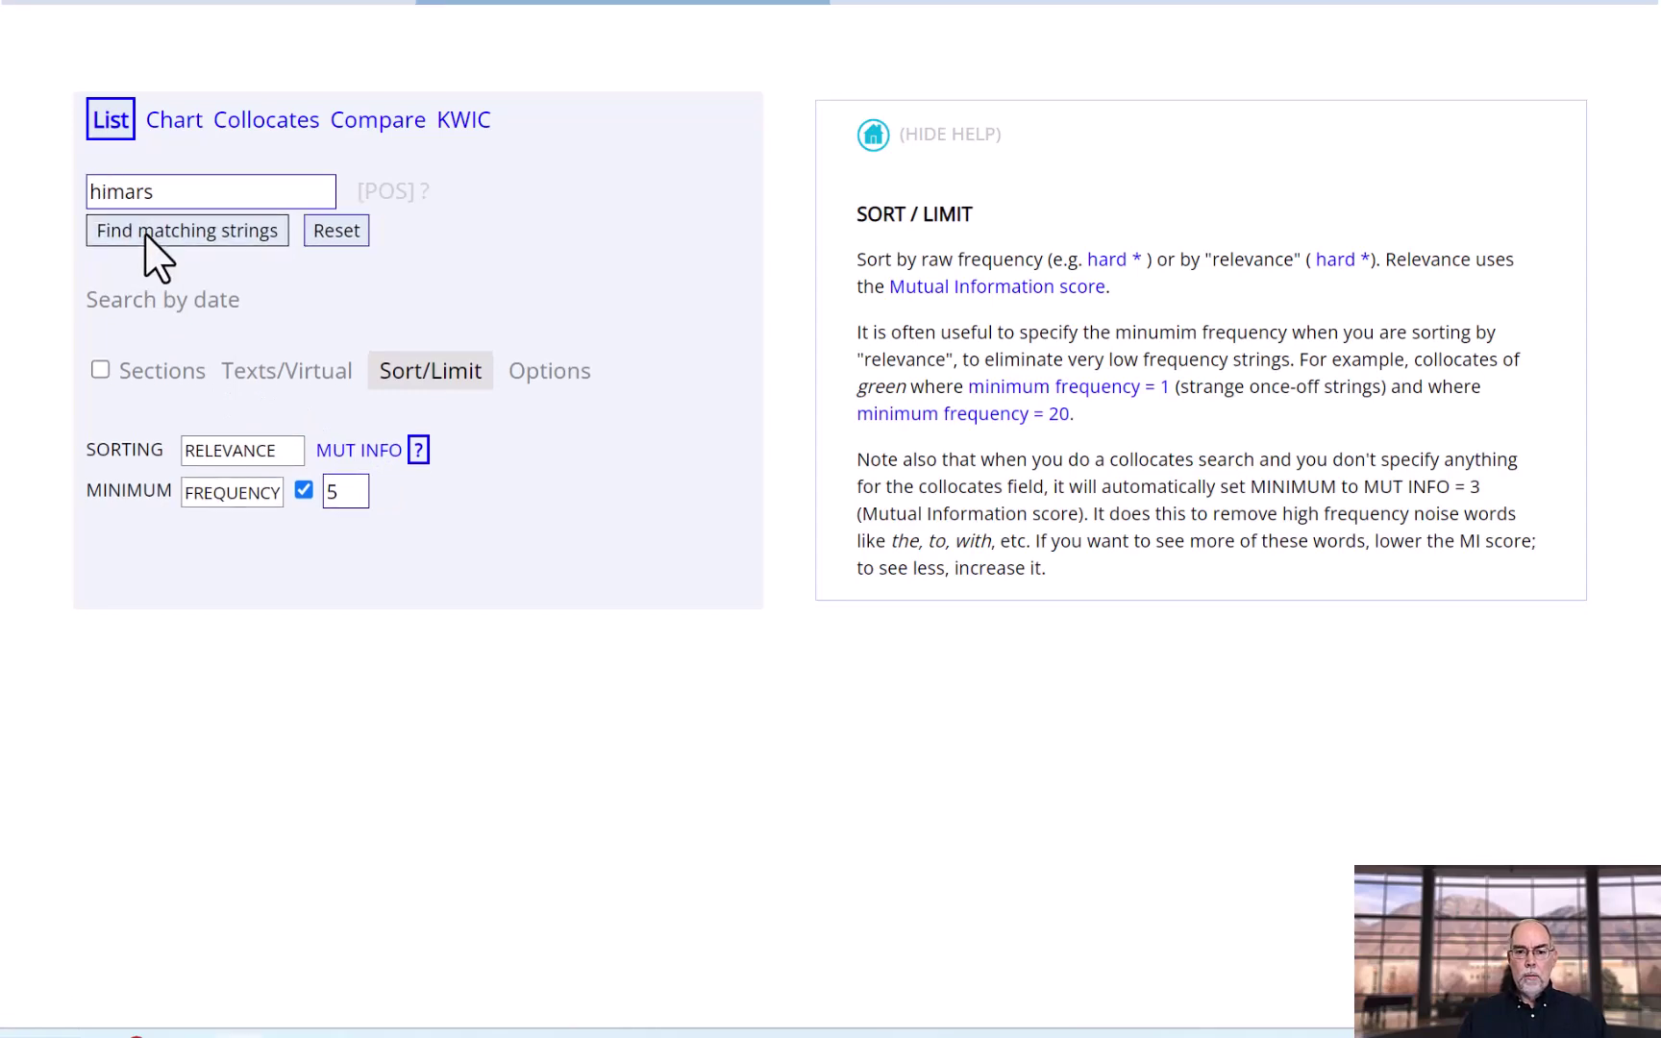
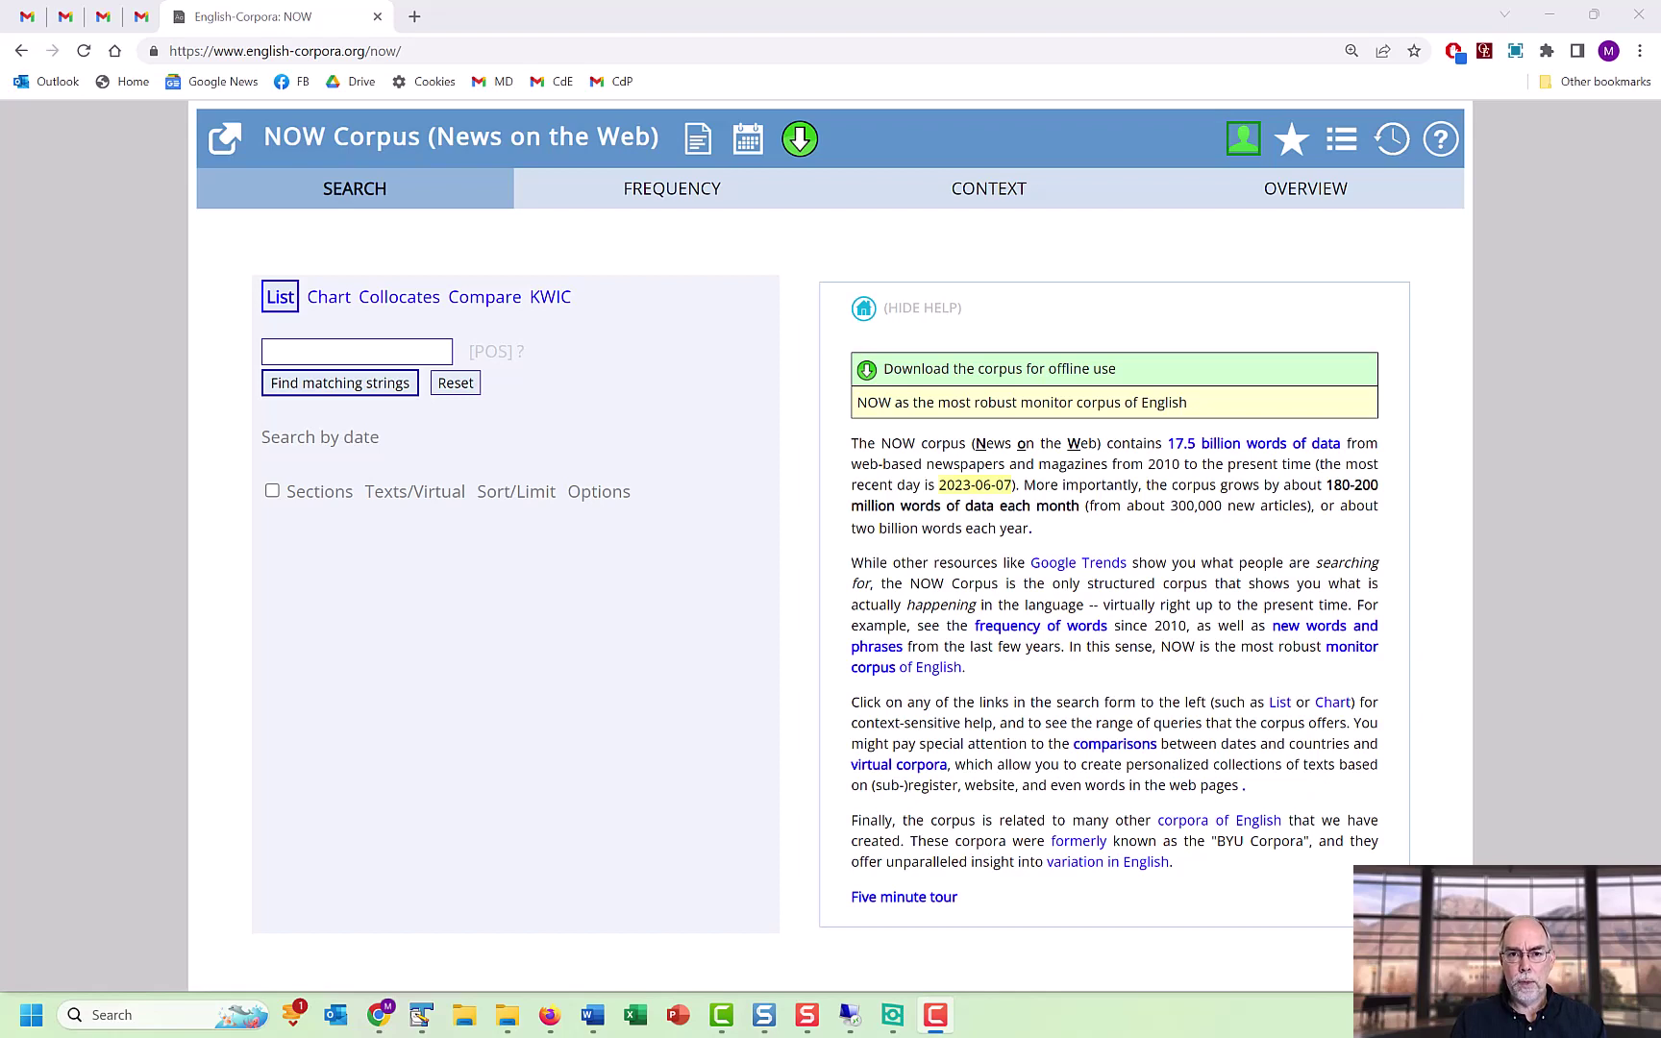
Step: Create a virtual corpus in the NOW Corpus from The Guardian's Ukraine texts and save it as ukraine_guardian
click(417, 492)
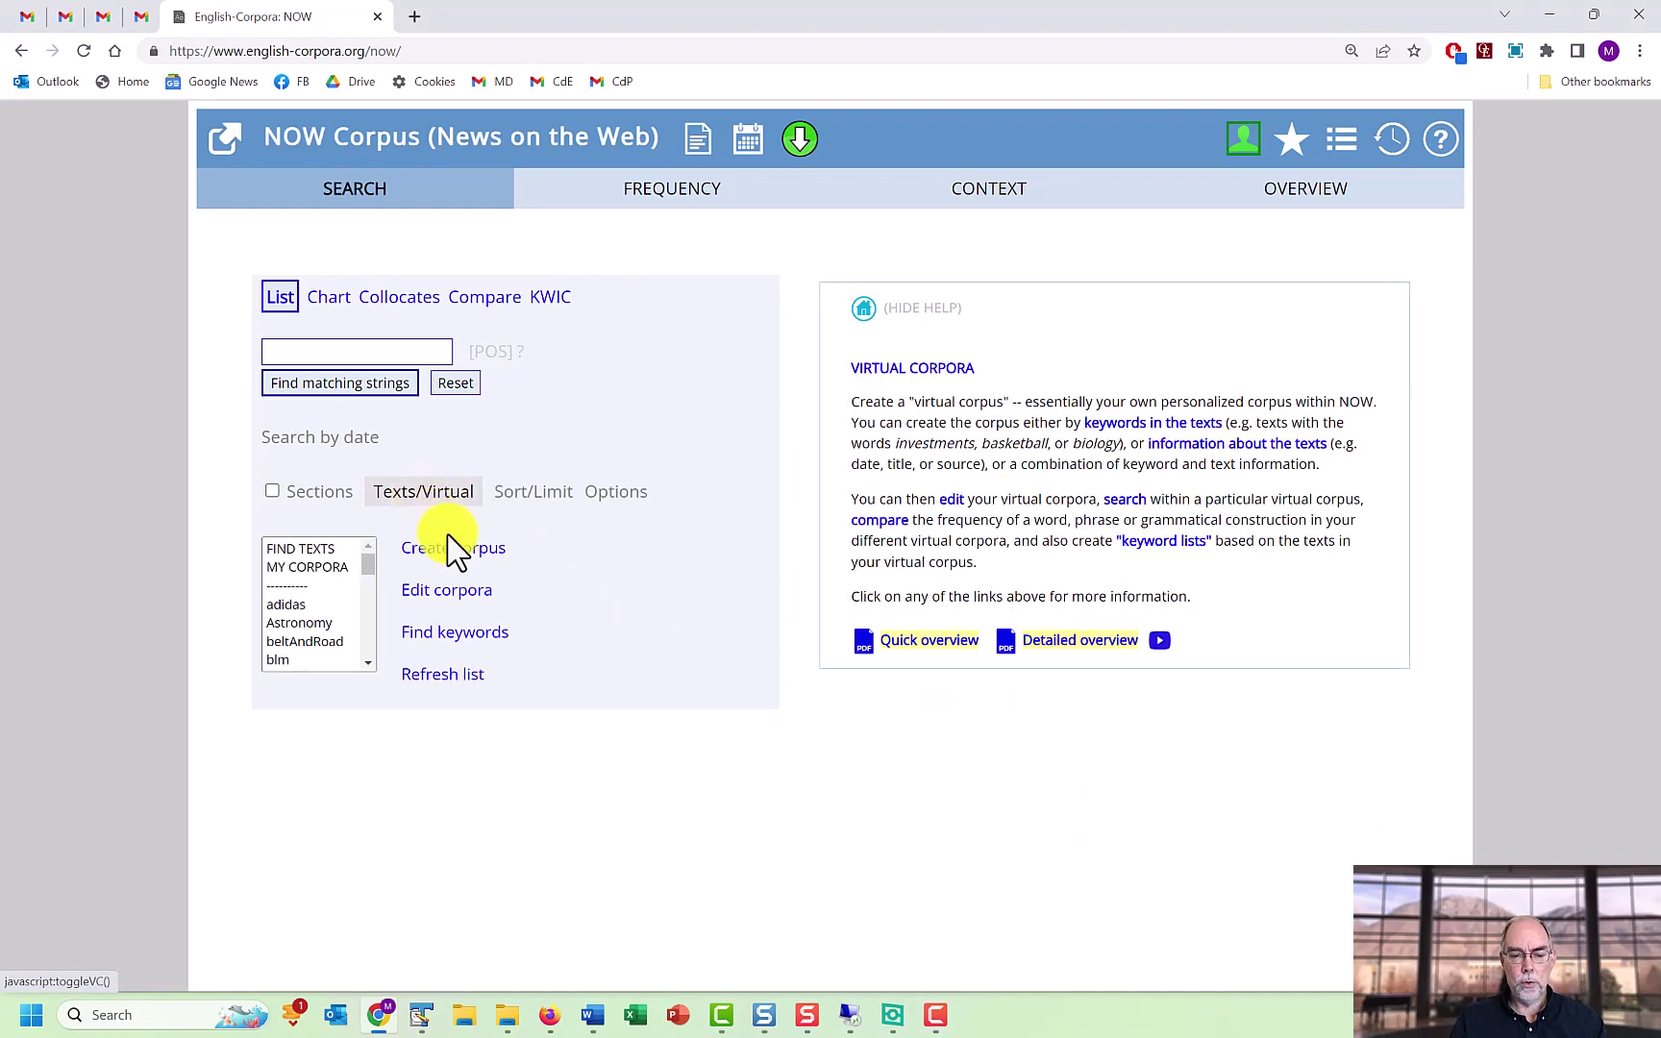
click(454, 550)
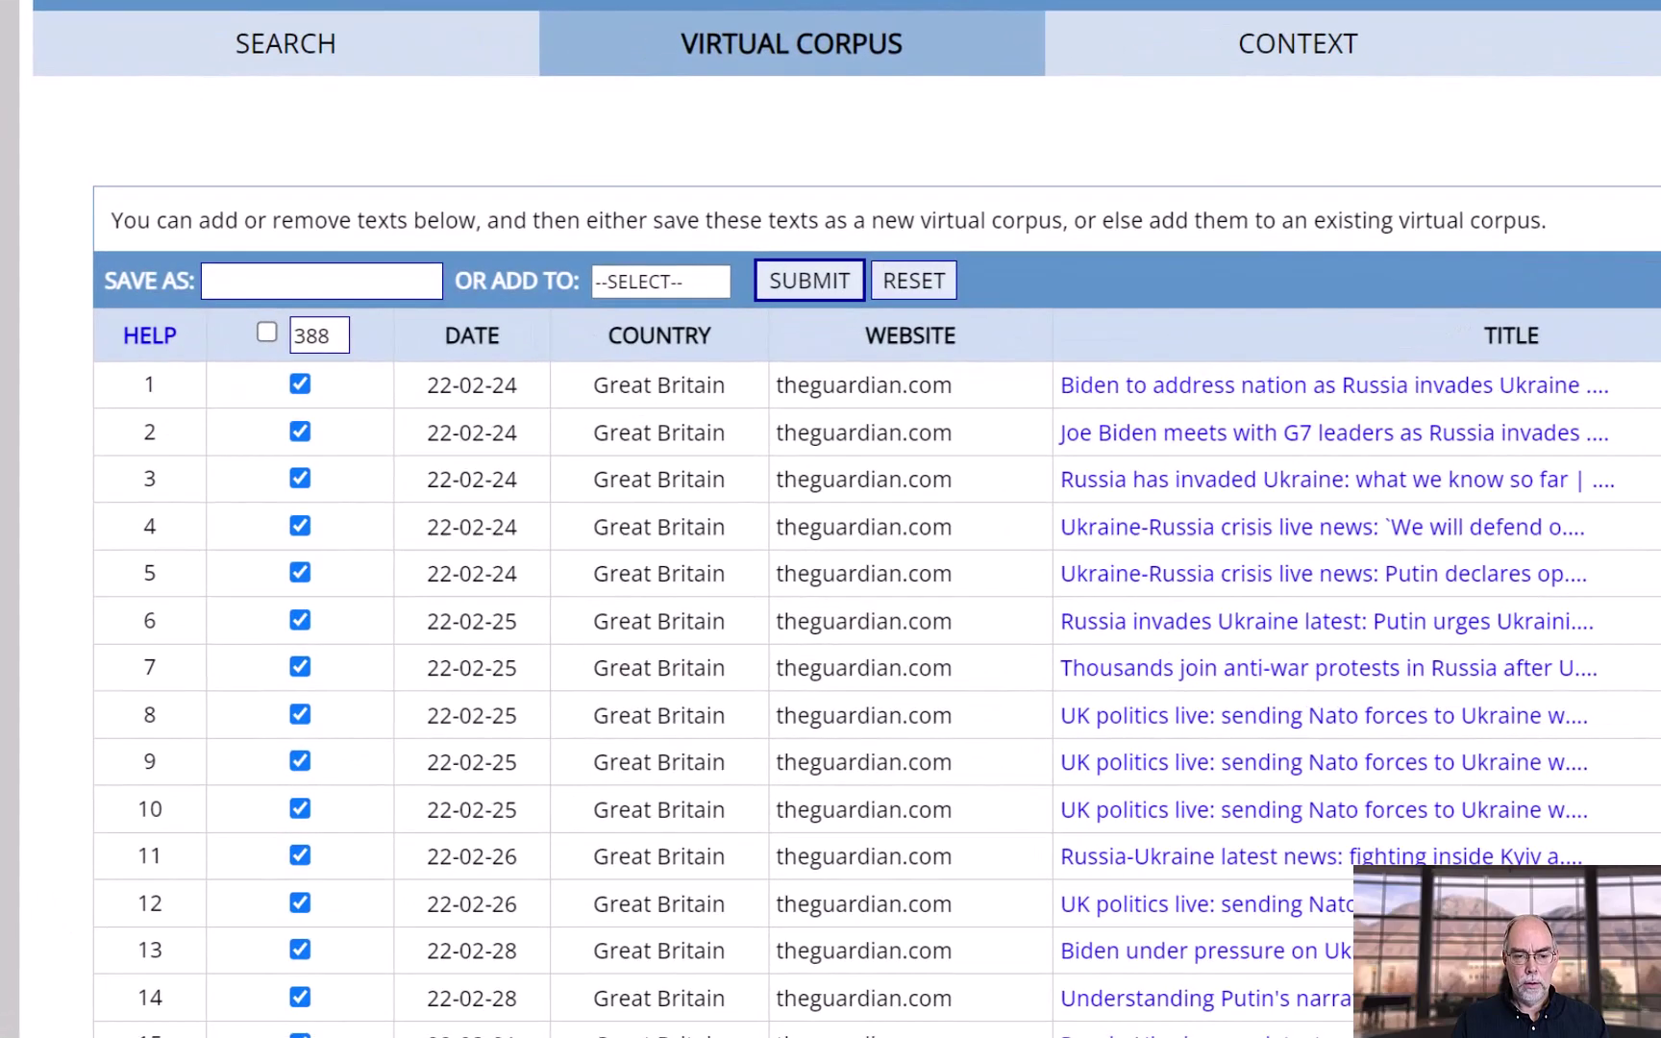
click(377, 337)
text(ukraine_guardian)
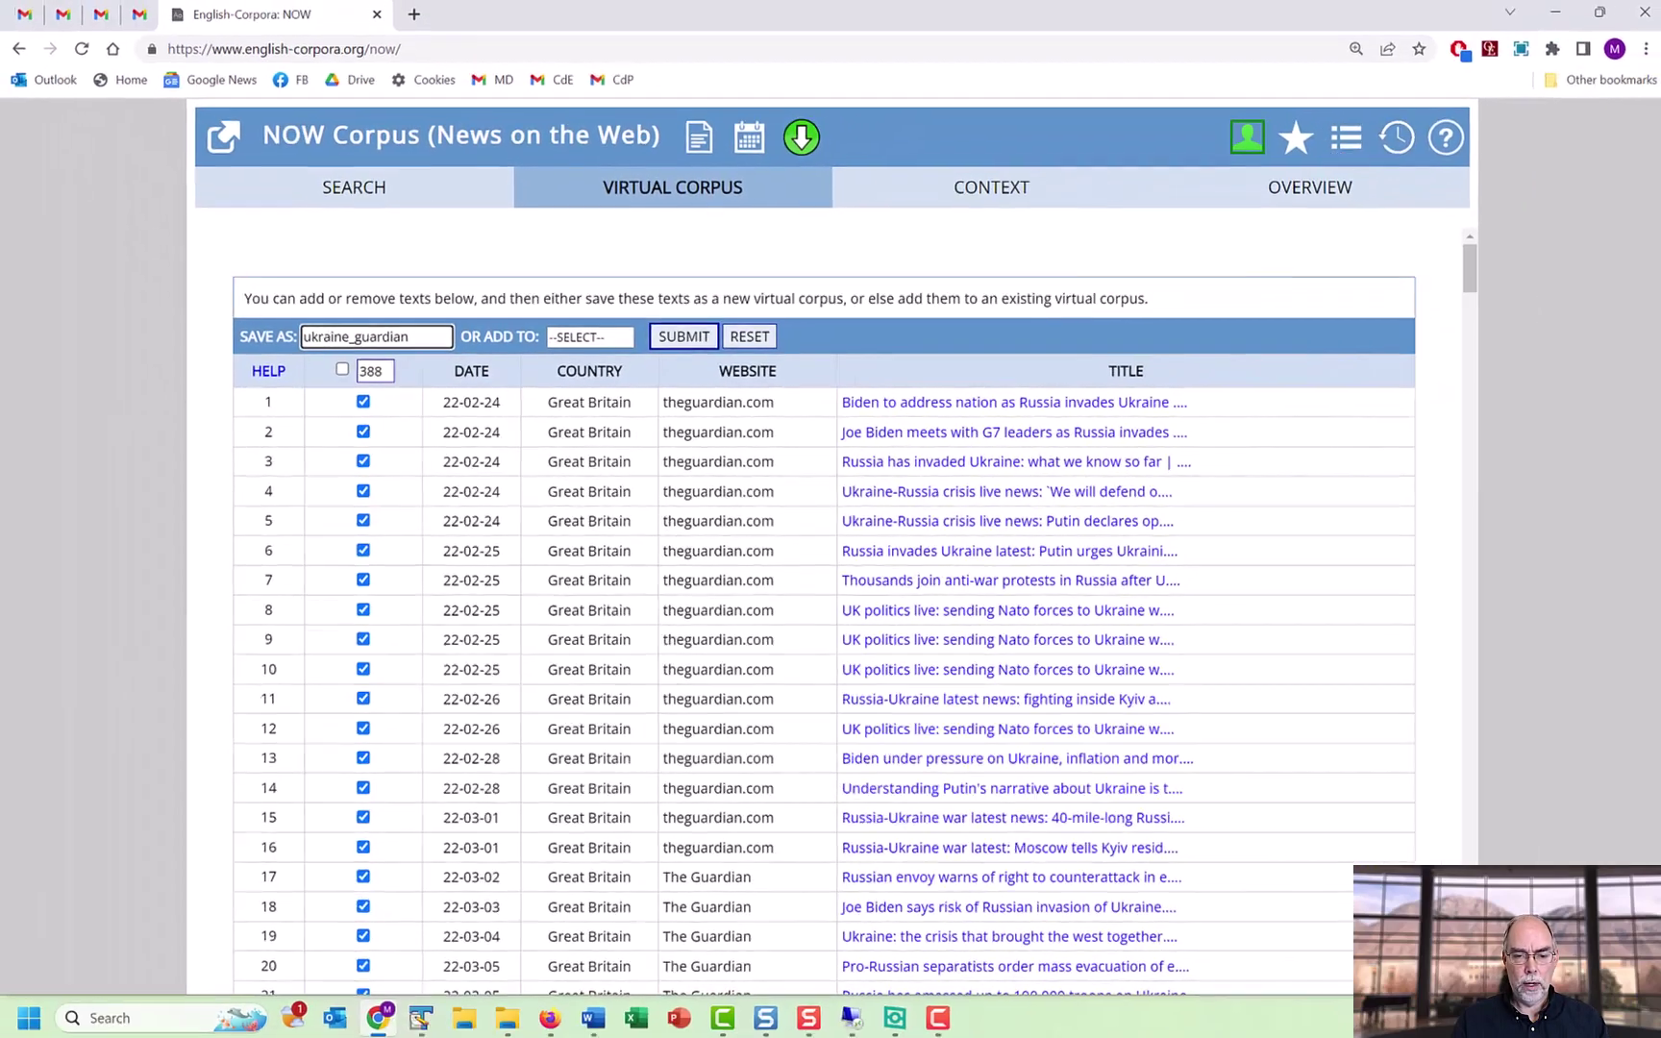
key(Return)
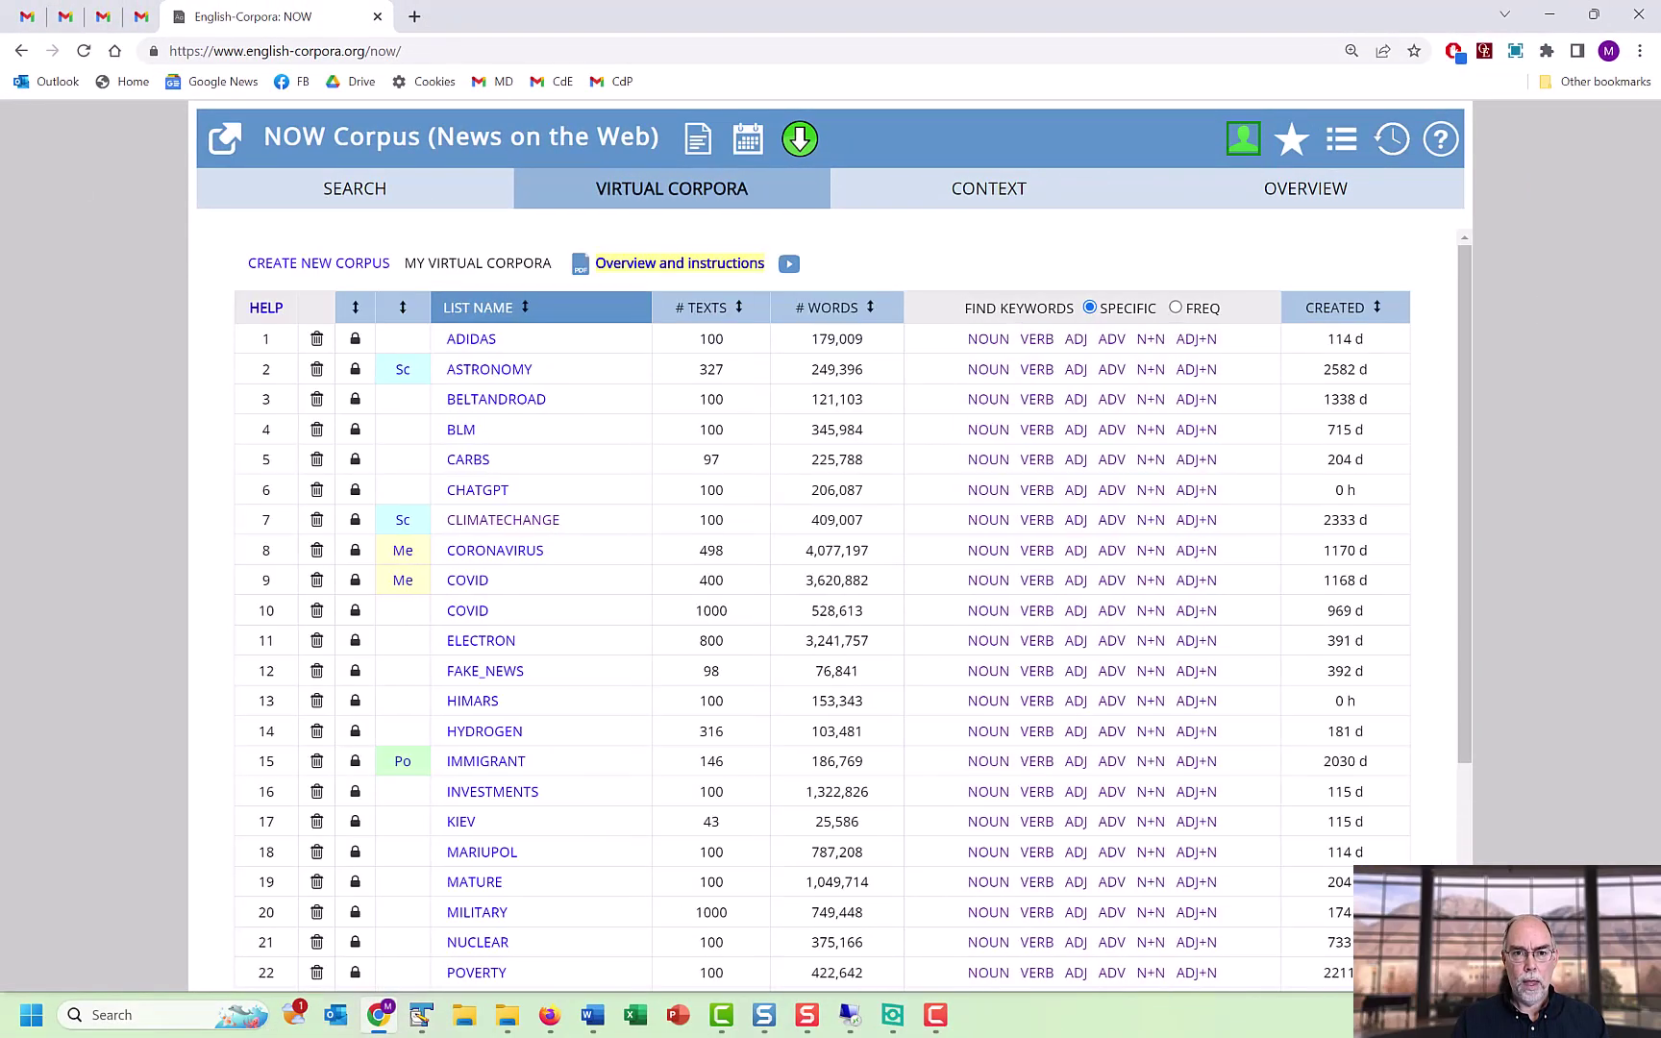
scroll(831, 616, down, 3)
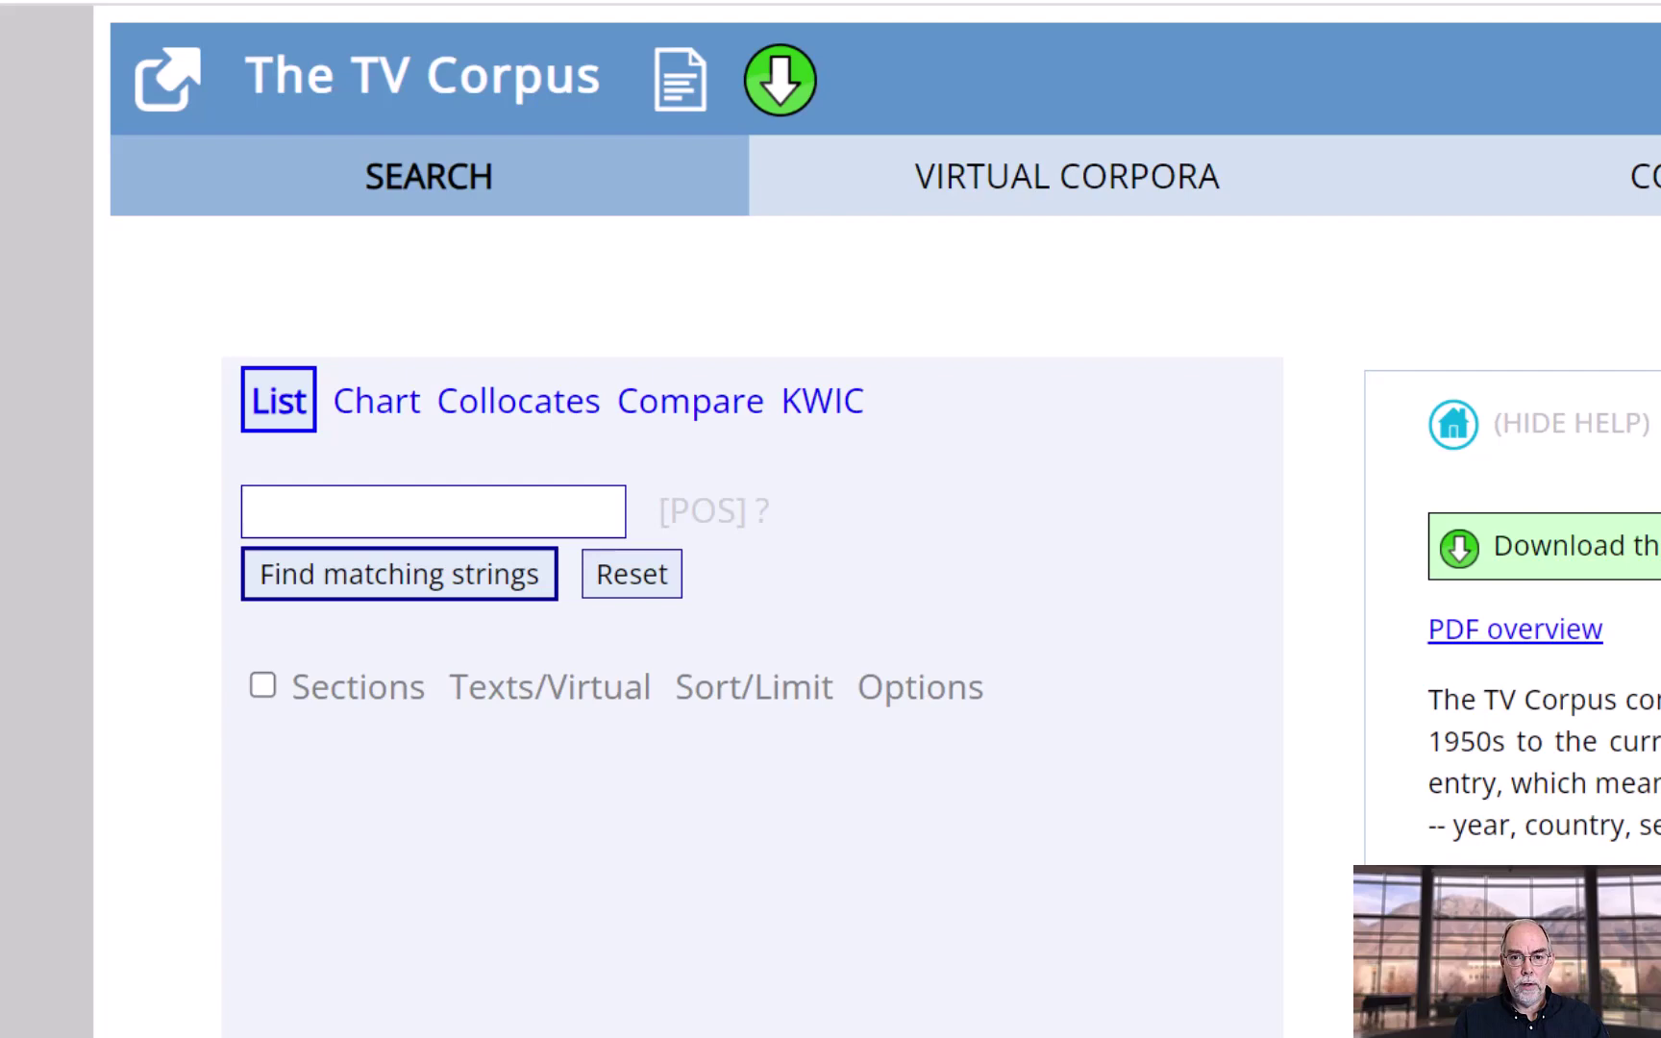
Step: Start a new virtual corpus in the TV Corpus and set the series title criterion to *star trek*
click(555, 685)
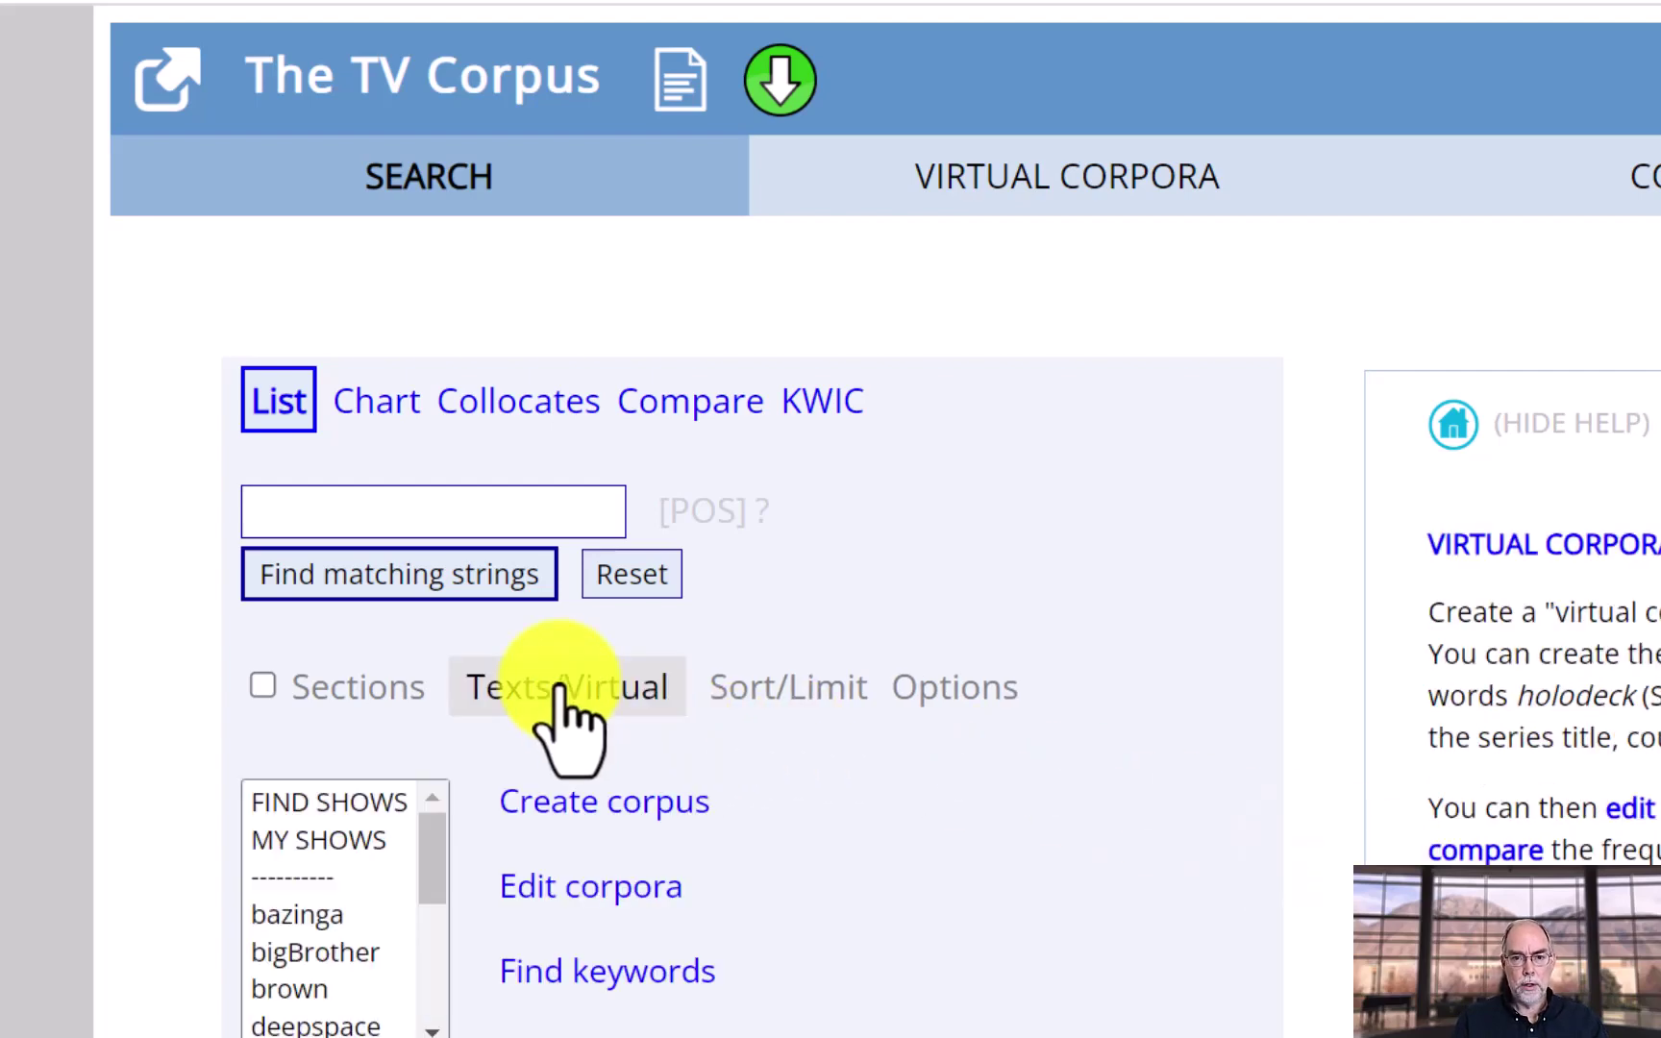
click(596, 802)
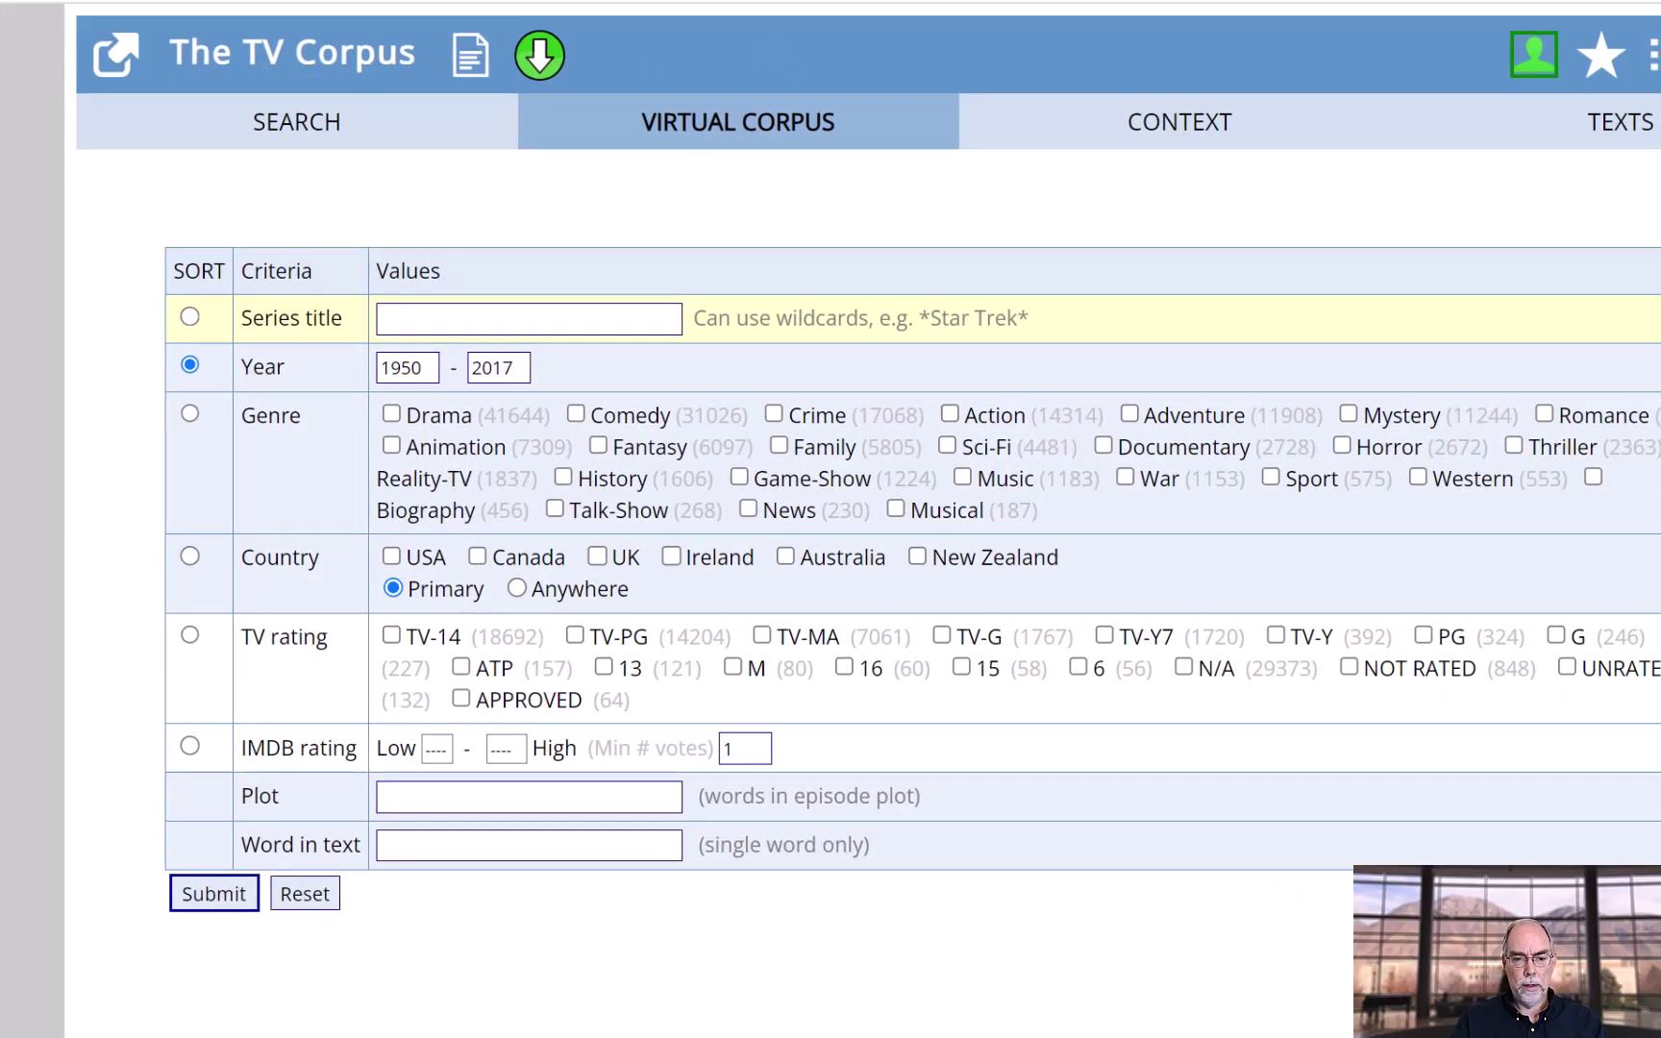
click(529, 318)
text(*star trek*)
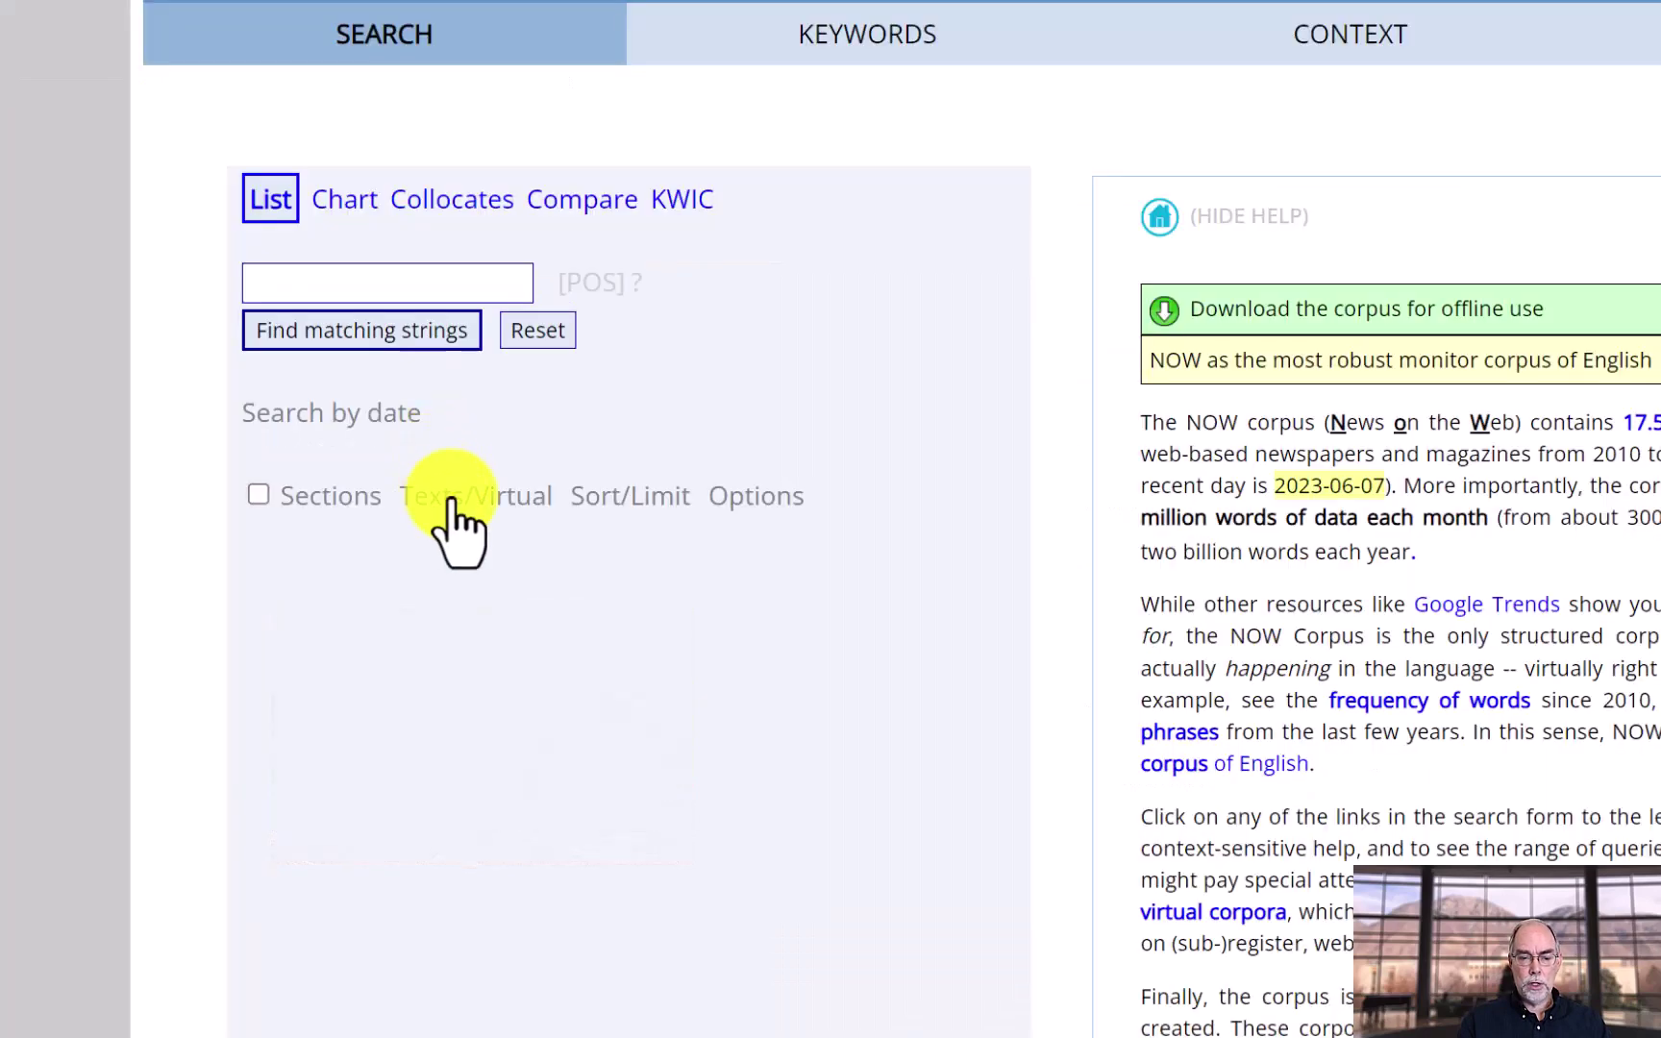
Step: Switch to the NOW Corpus, find the noun keywords of the HIMARS virtual corpus and show the contexts of LAUNCHER
click(449, 500)
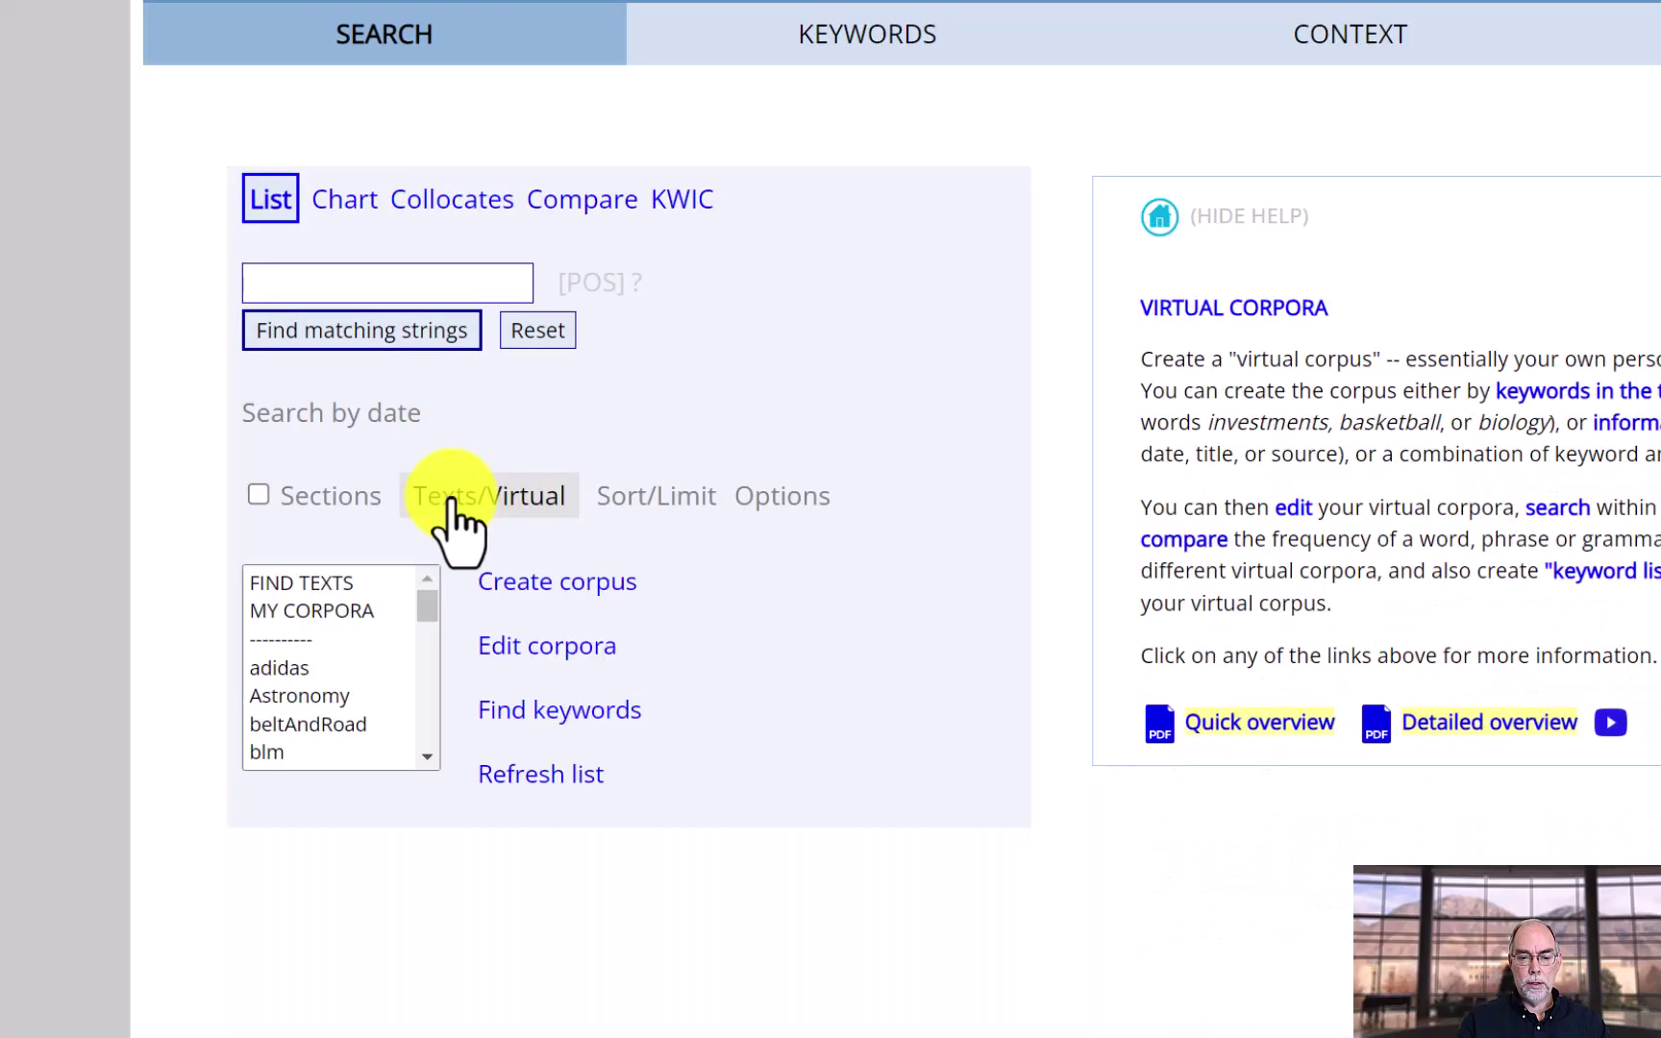
click(551, 721)
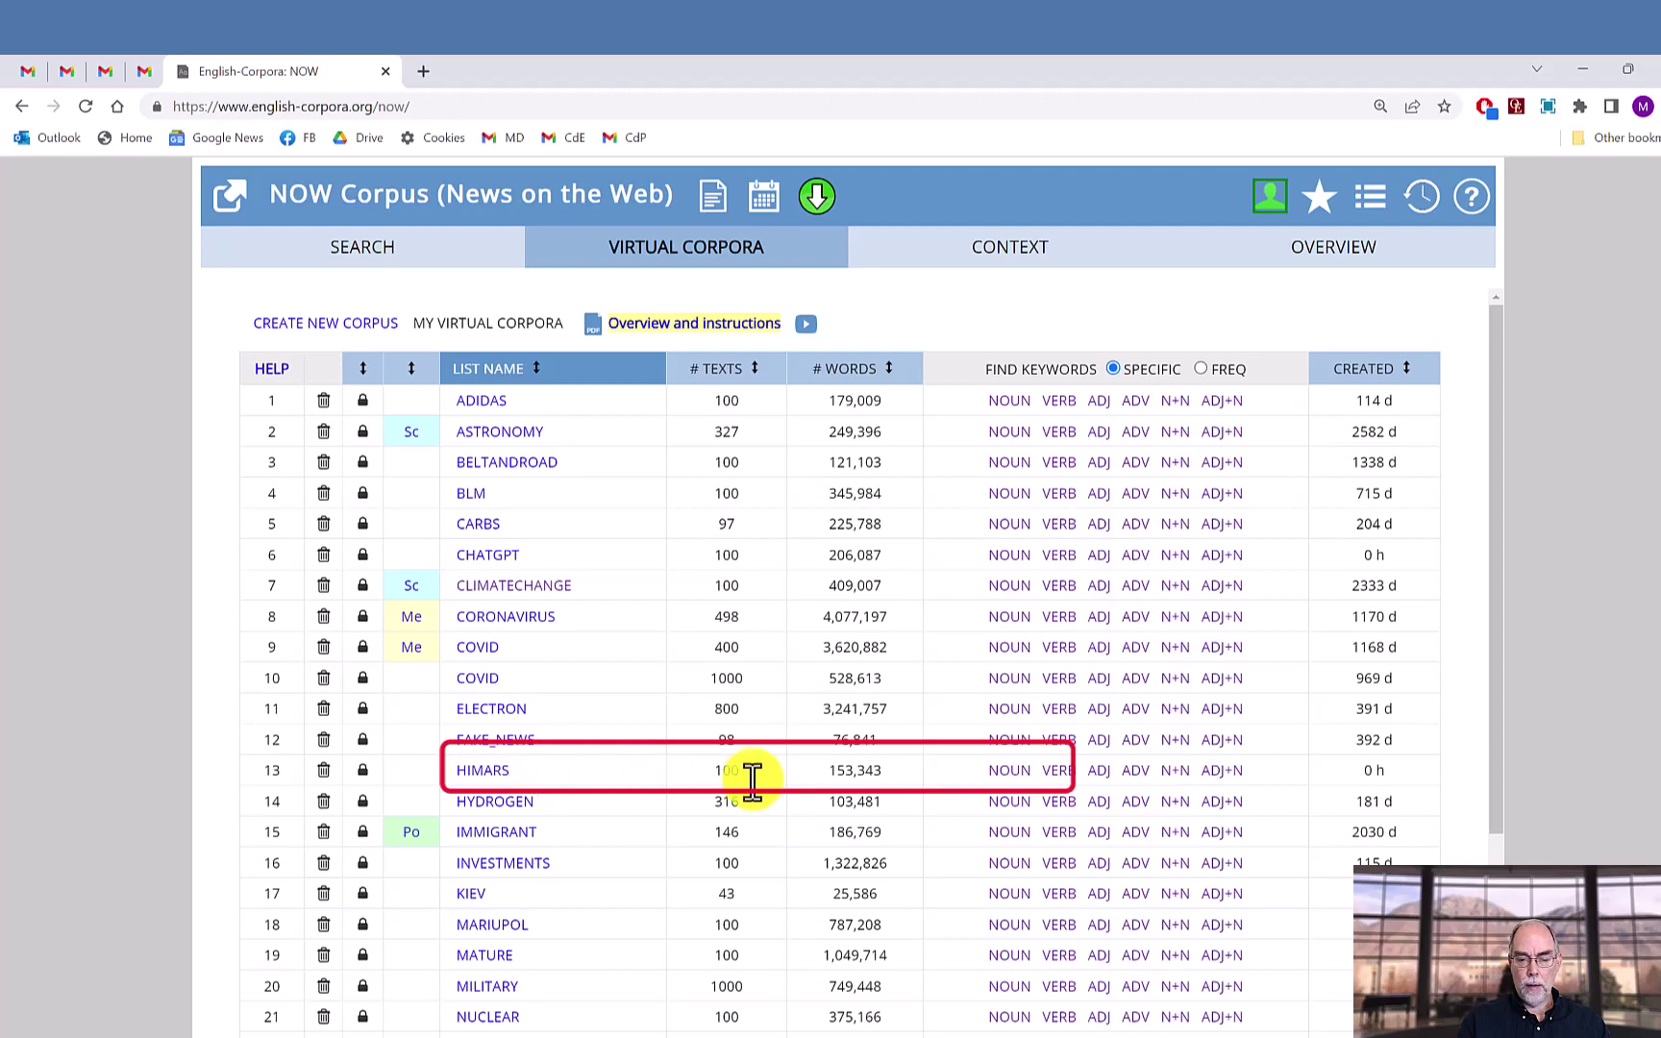
click(1009, 771)
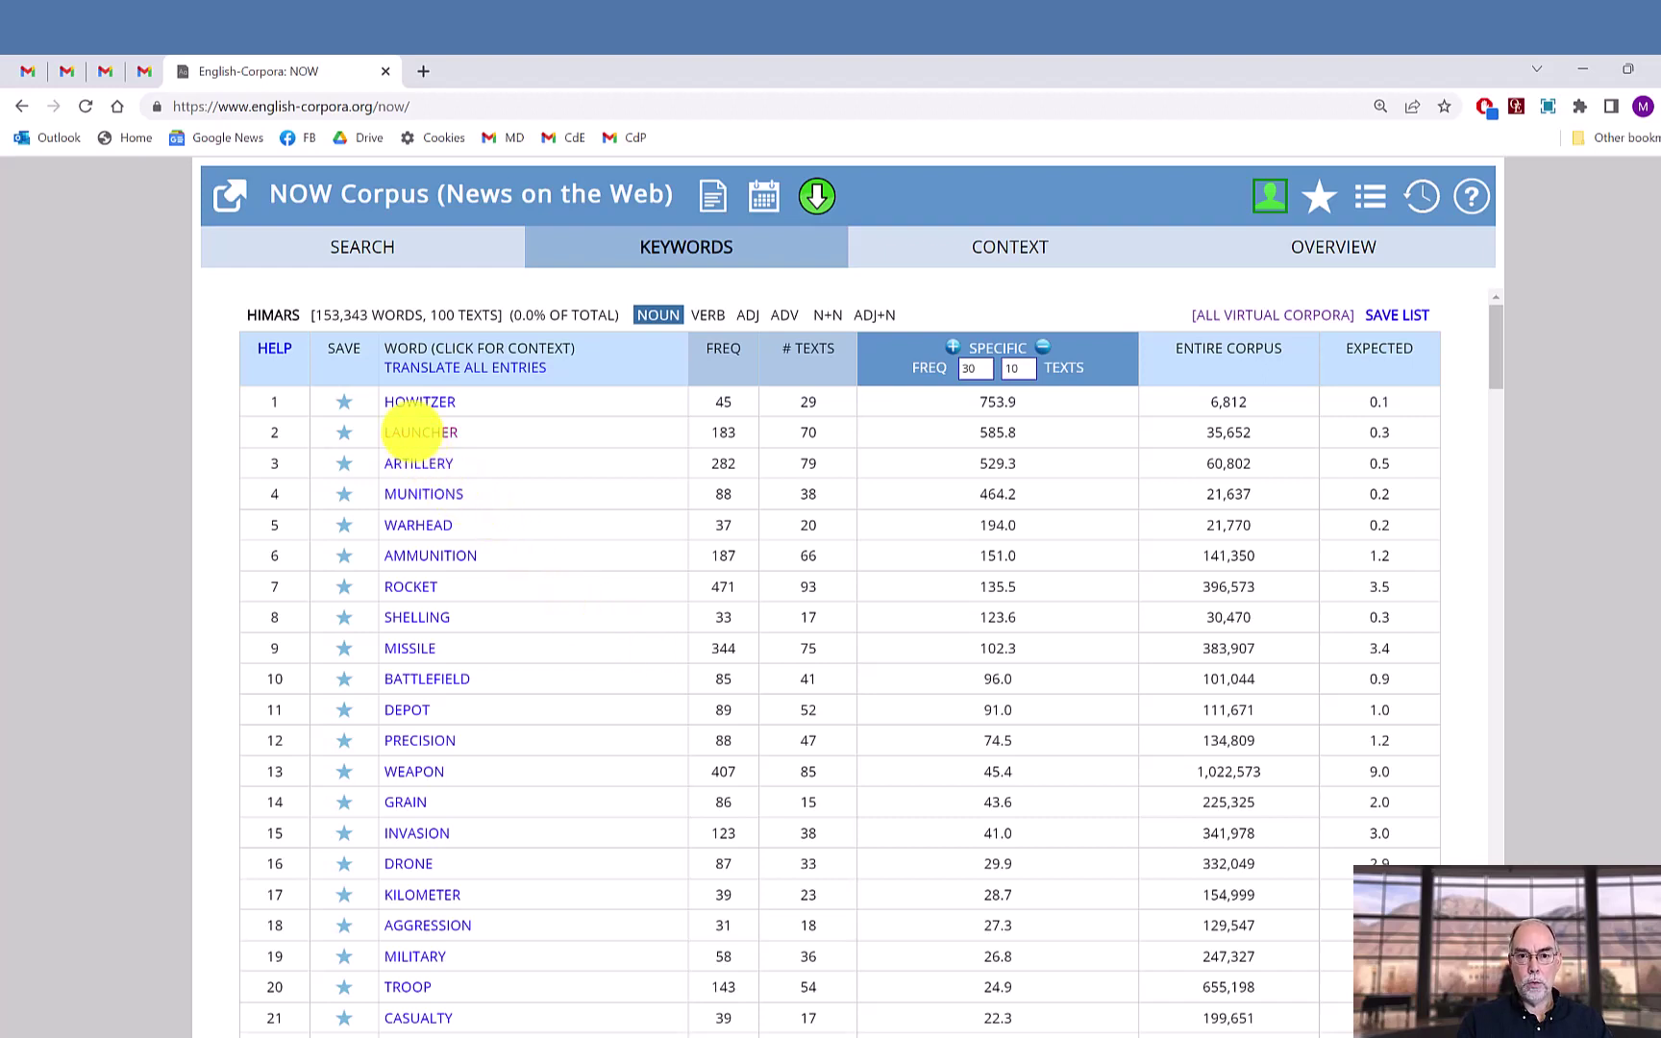
click(420, 433)
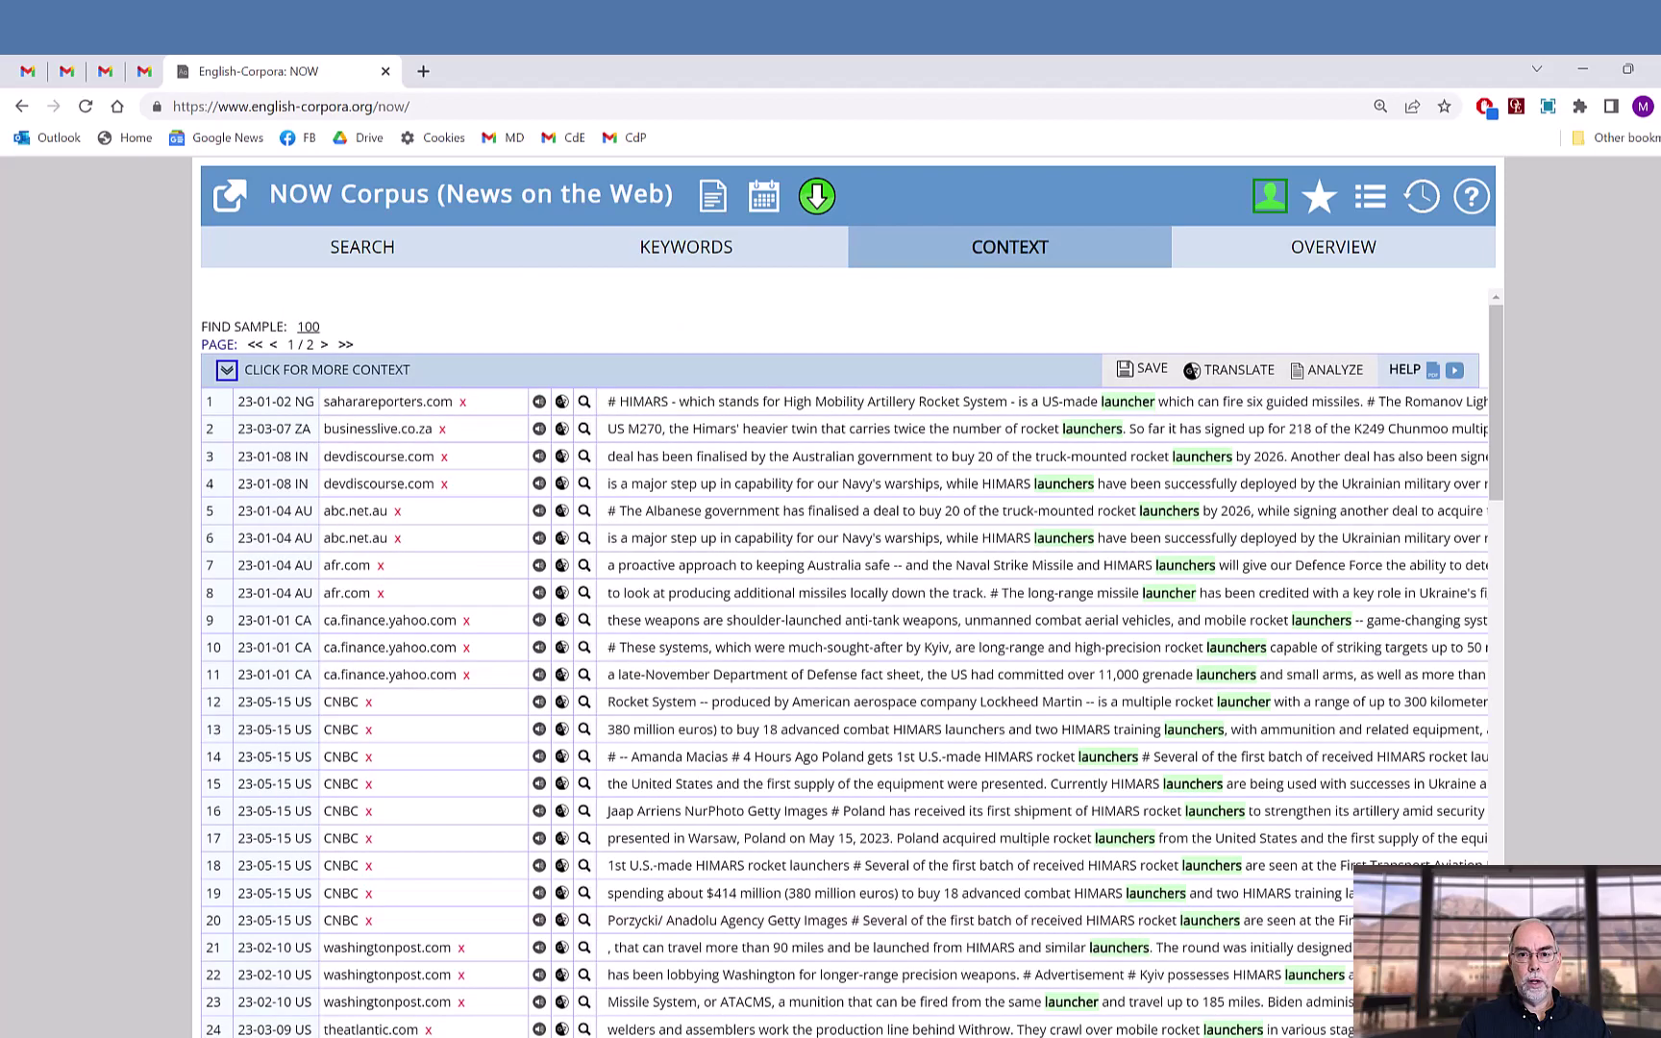
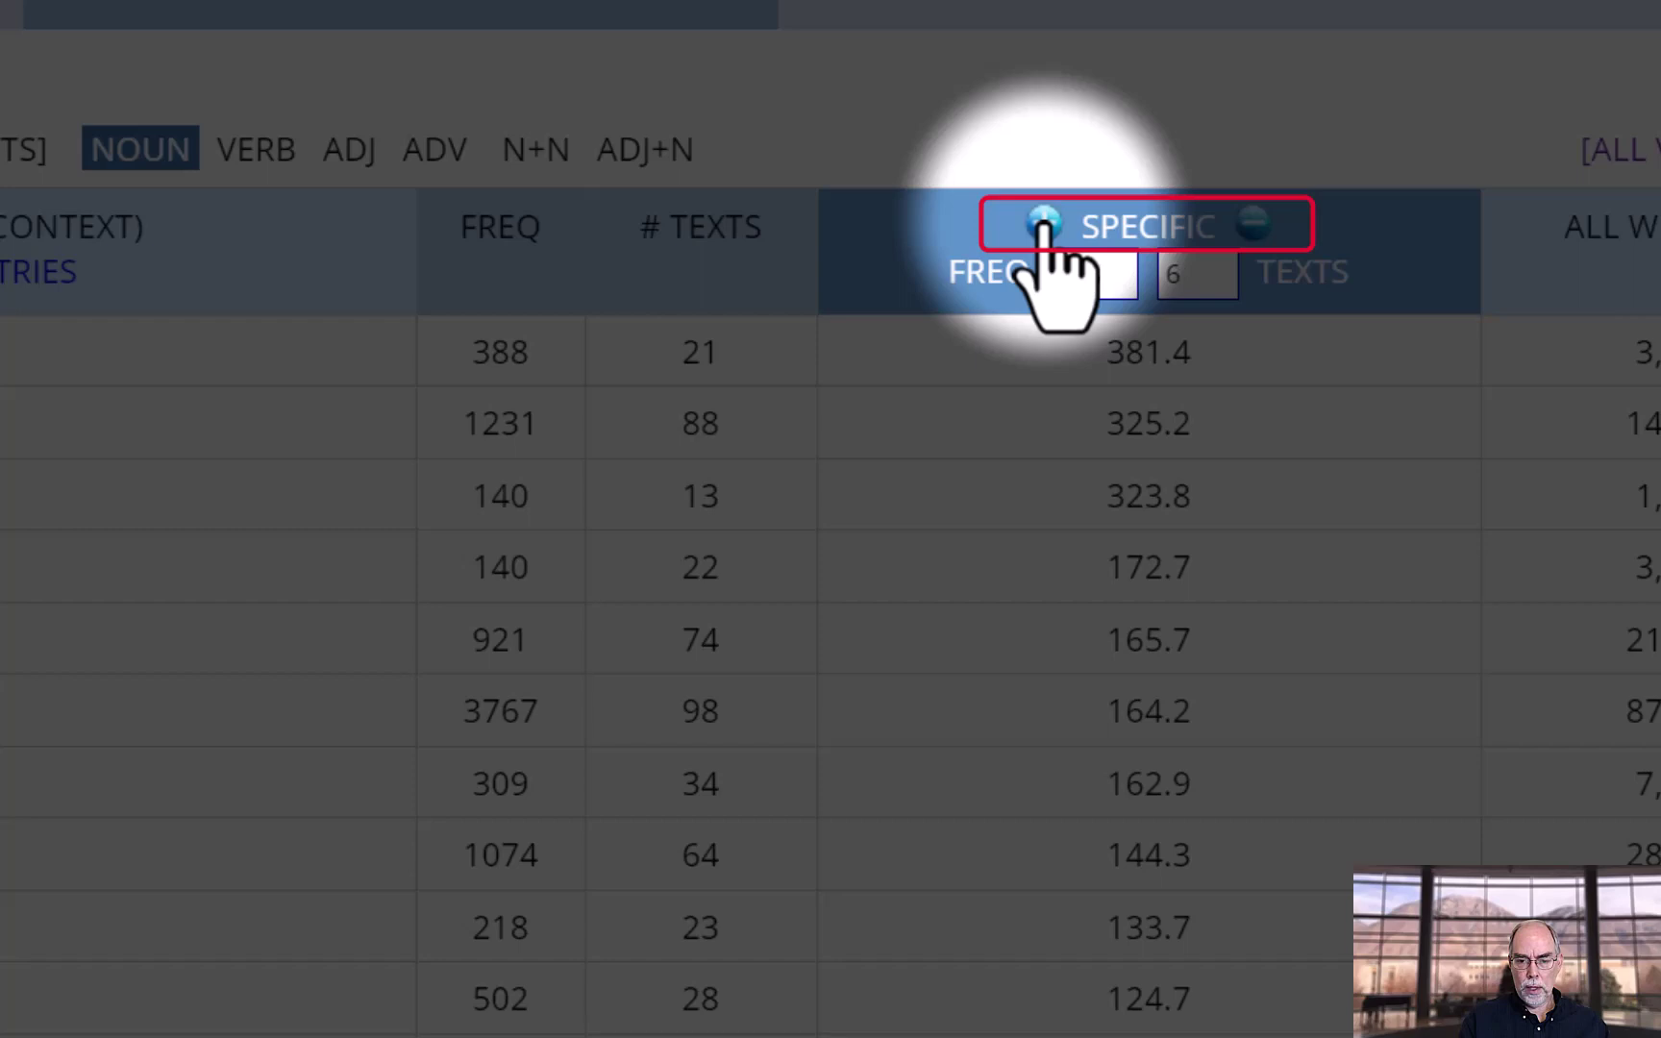
Step: Adjust the specificity of the noun keyword list, setting the minimum frequency to 36
text(4)
text(36)
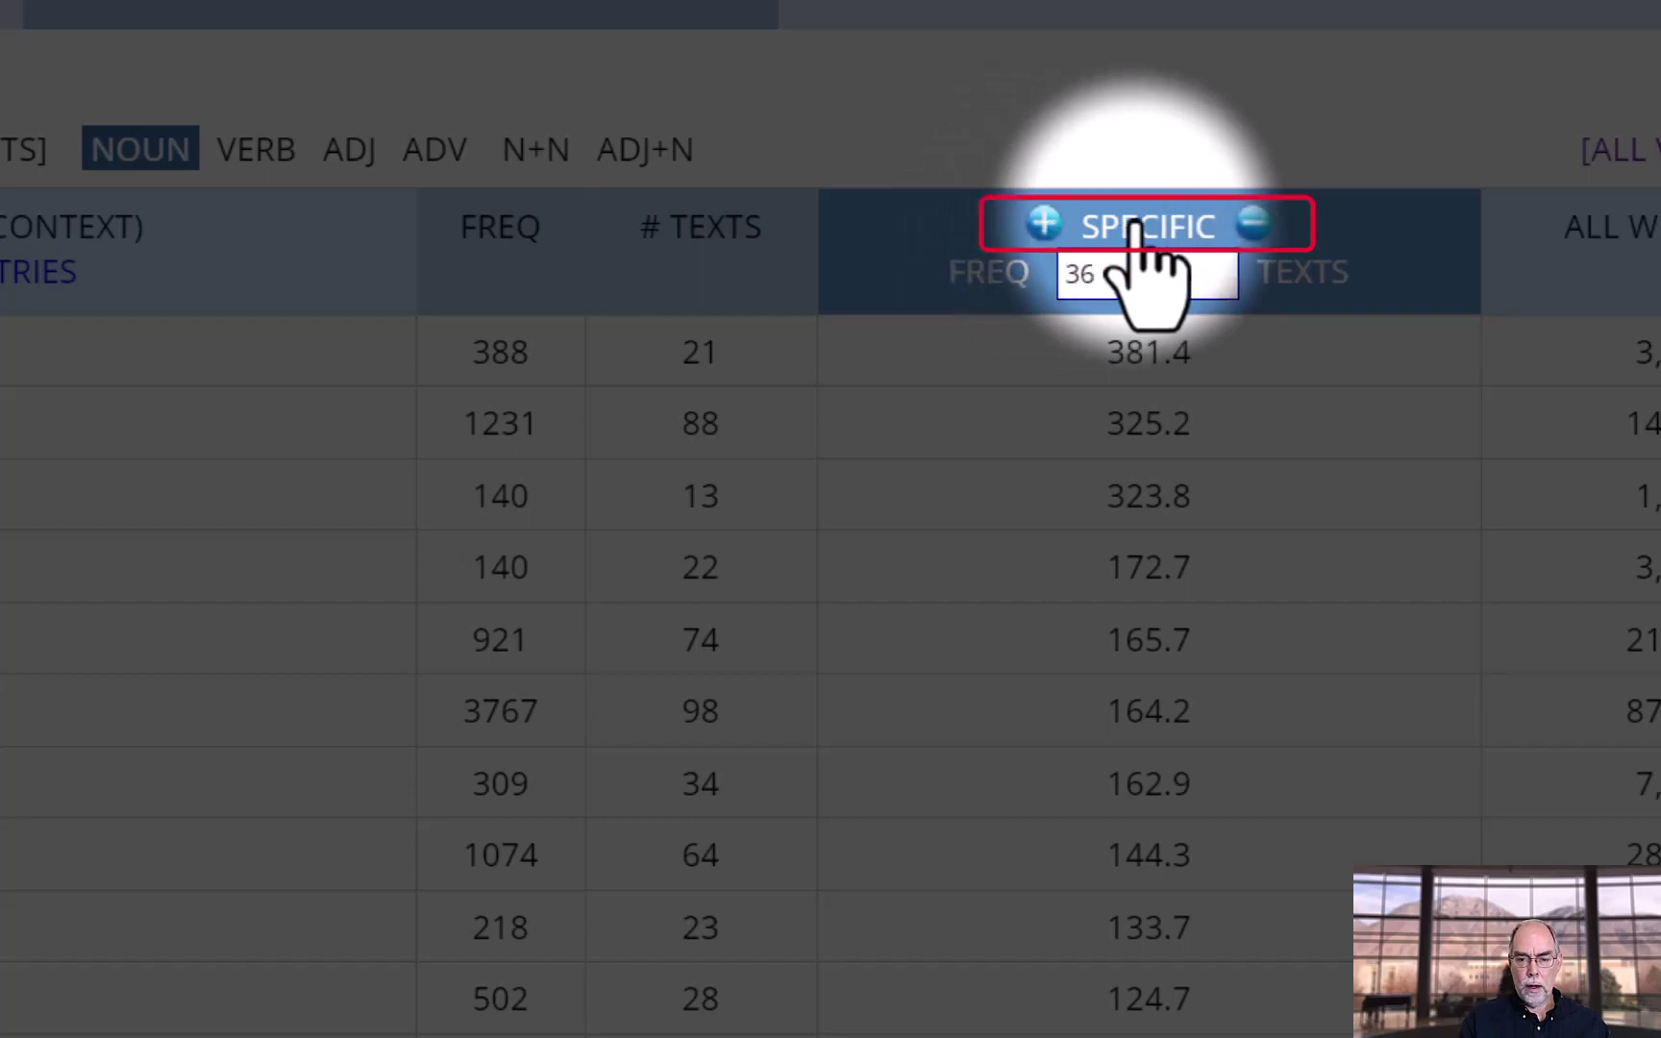
click(1138, 231)
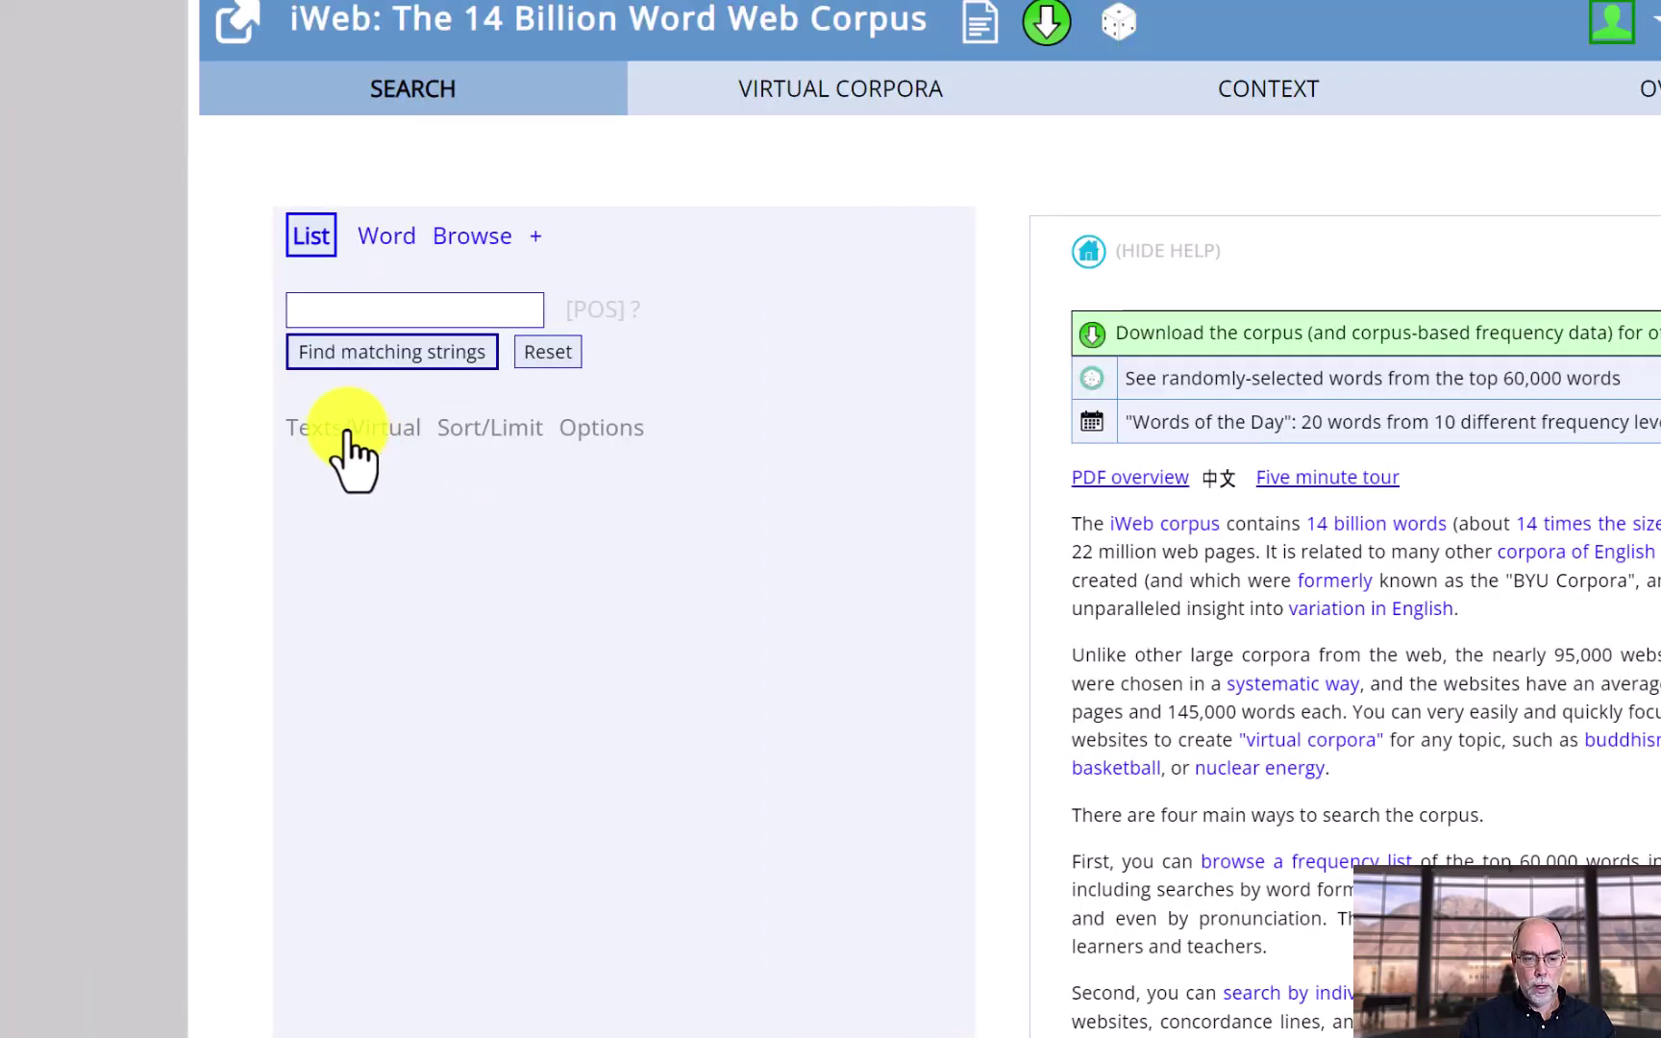
Step: In the iWeb corpus, find the noun keywords of the ENDOCRINOLOGY virtual corpus and save the word ADENOMA
click(349, 431)
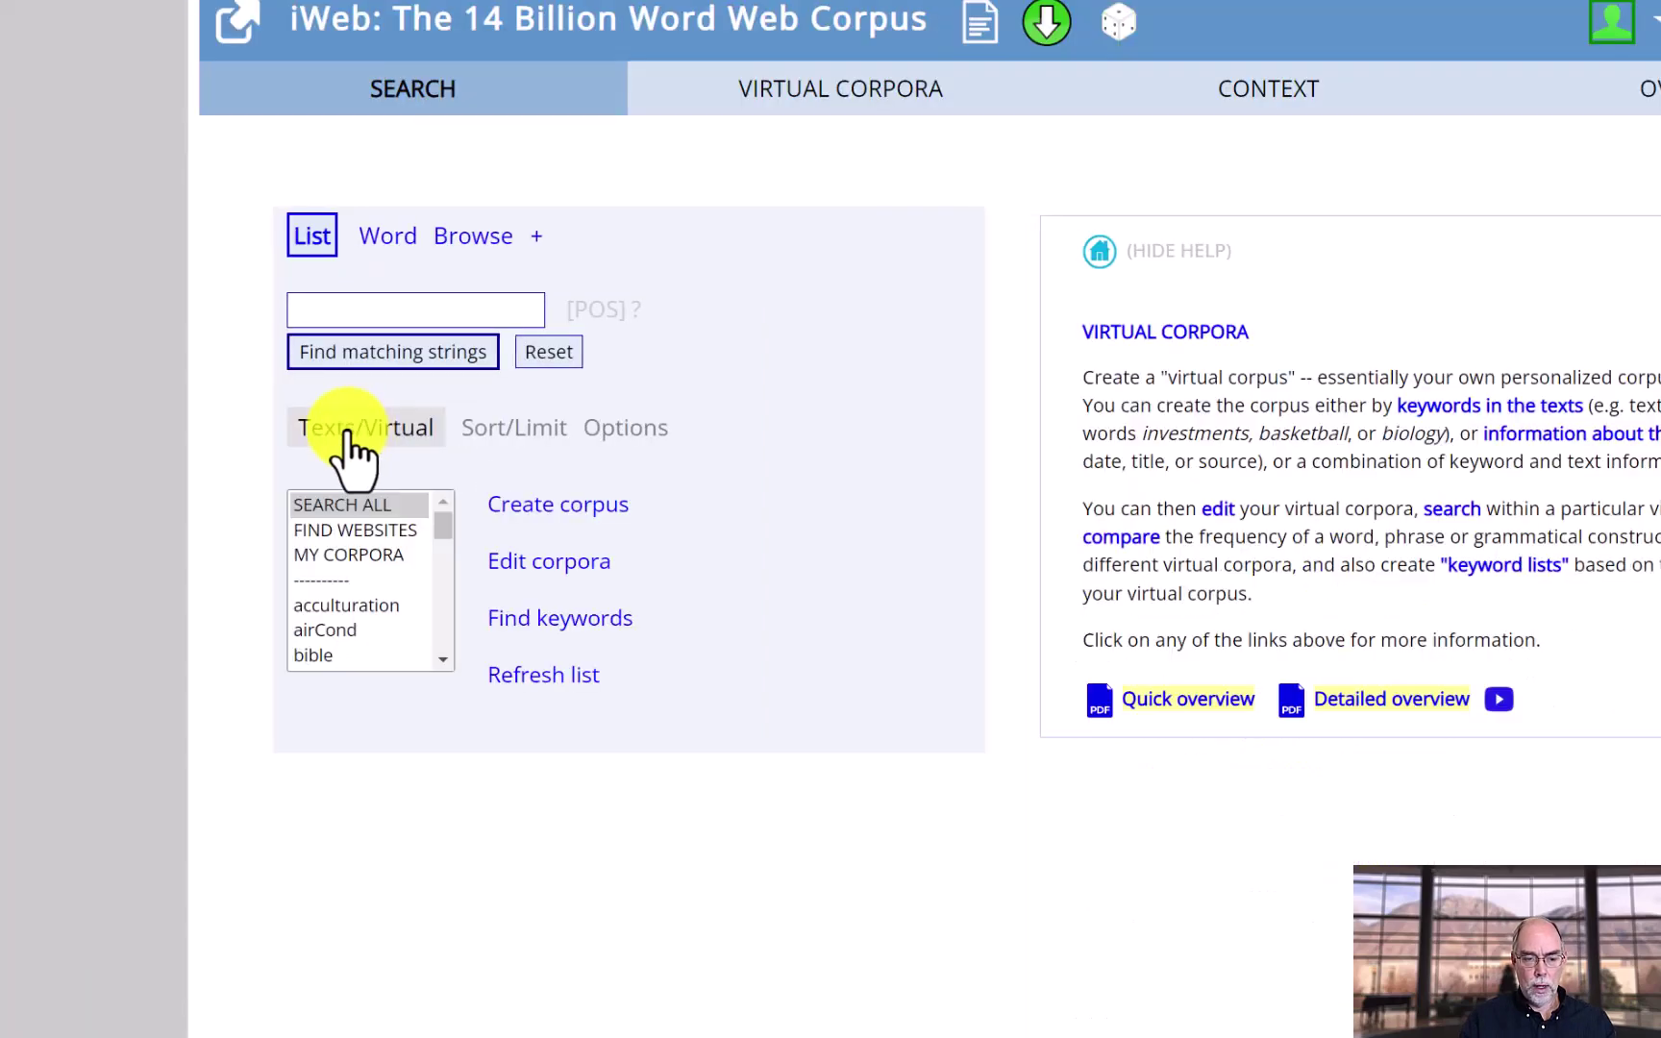
click(558, 620)
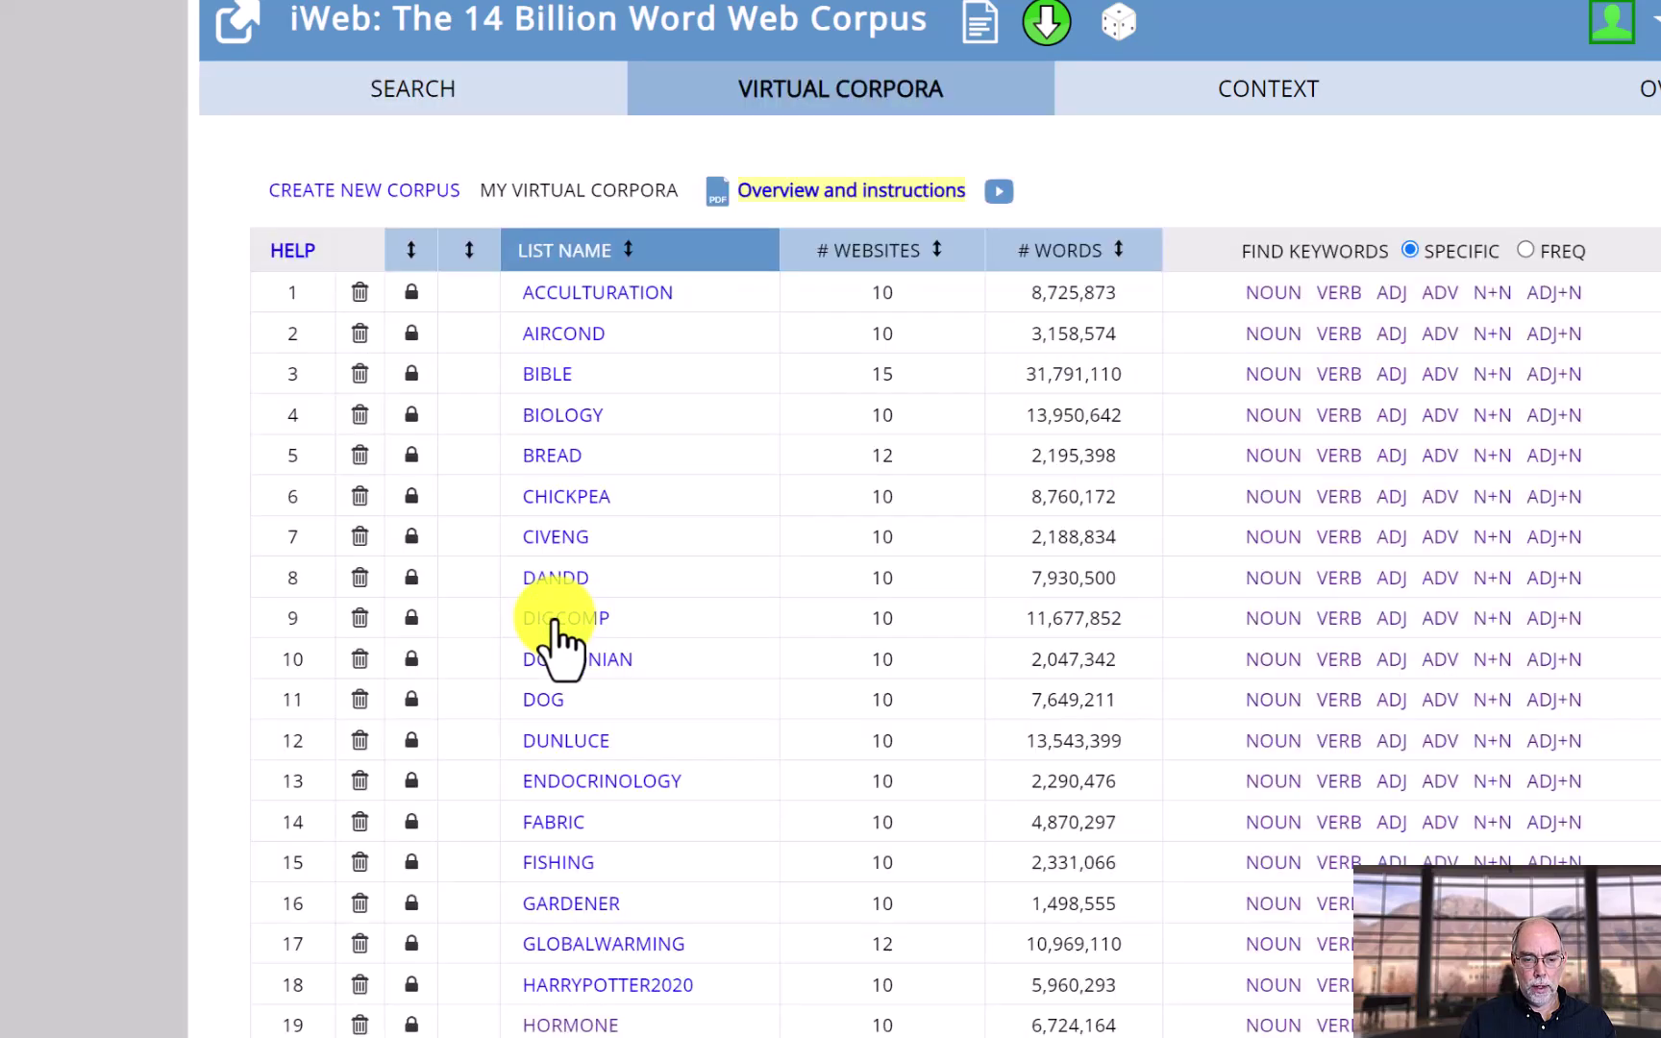
click(1273, 781)
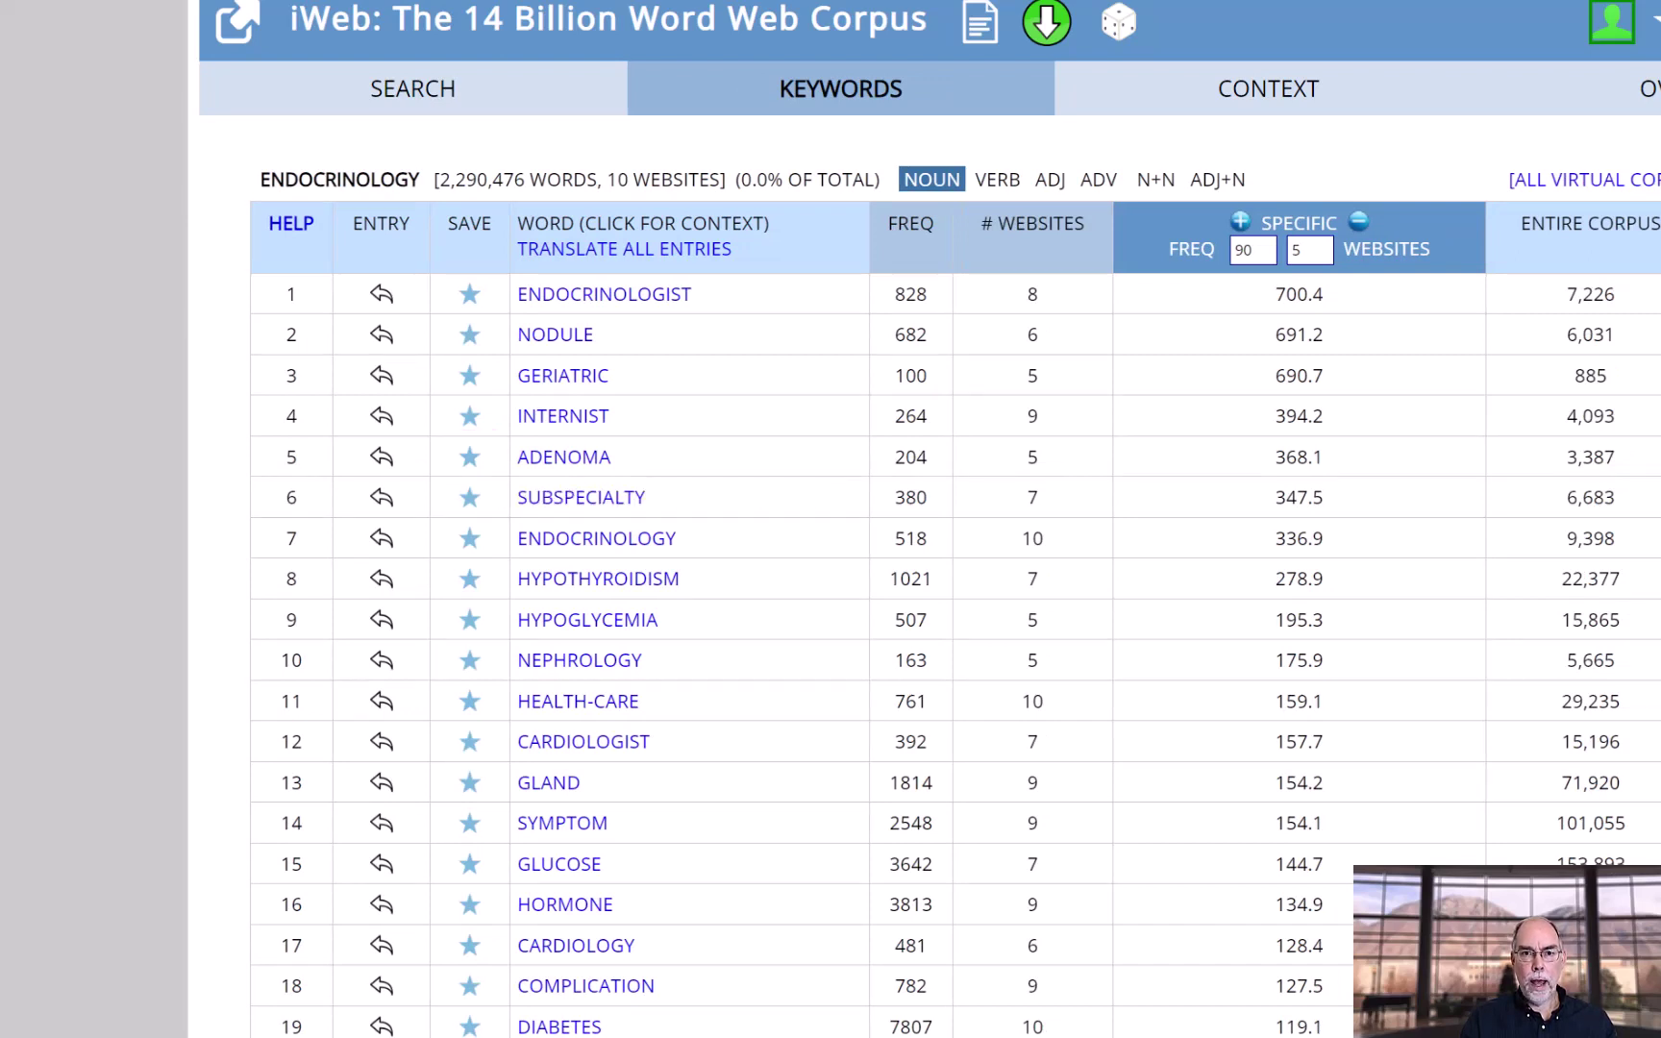
click(469, 457)
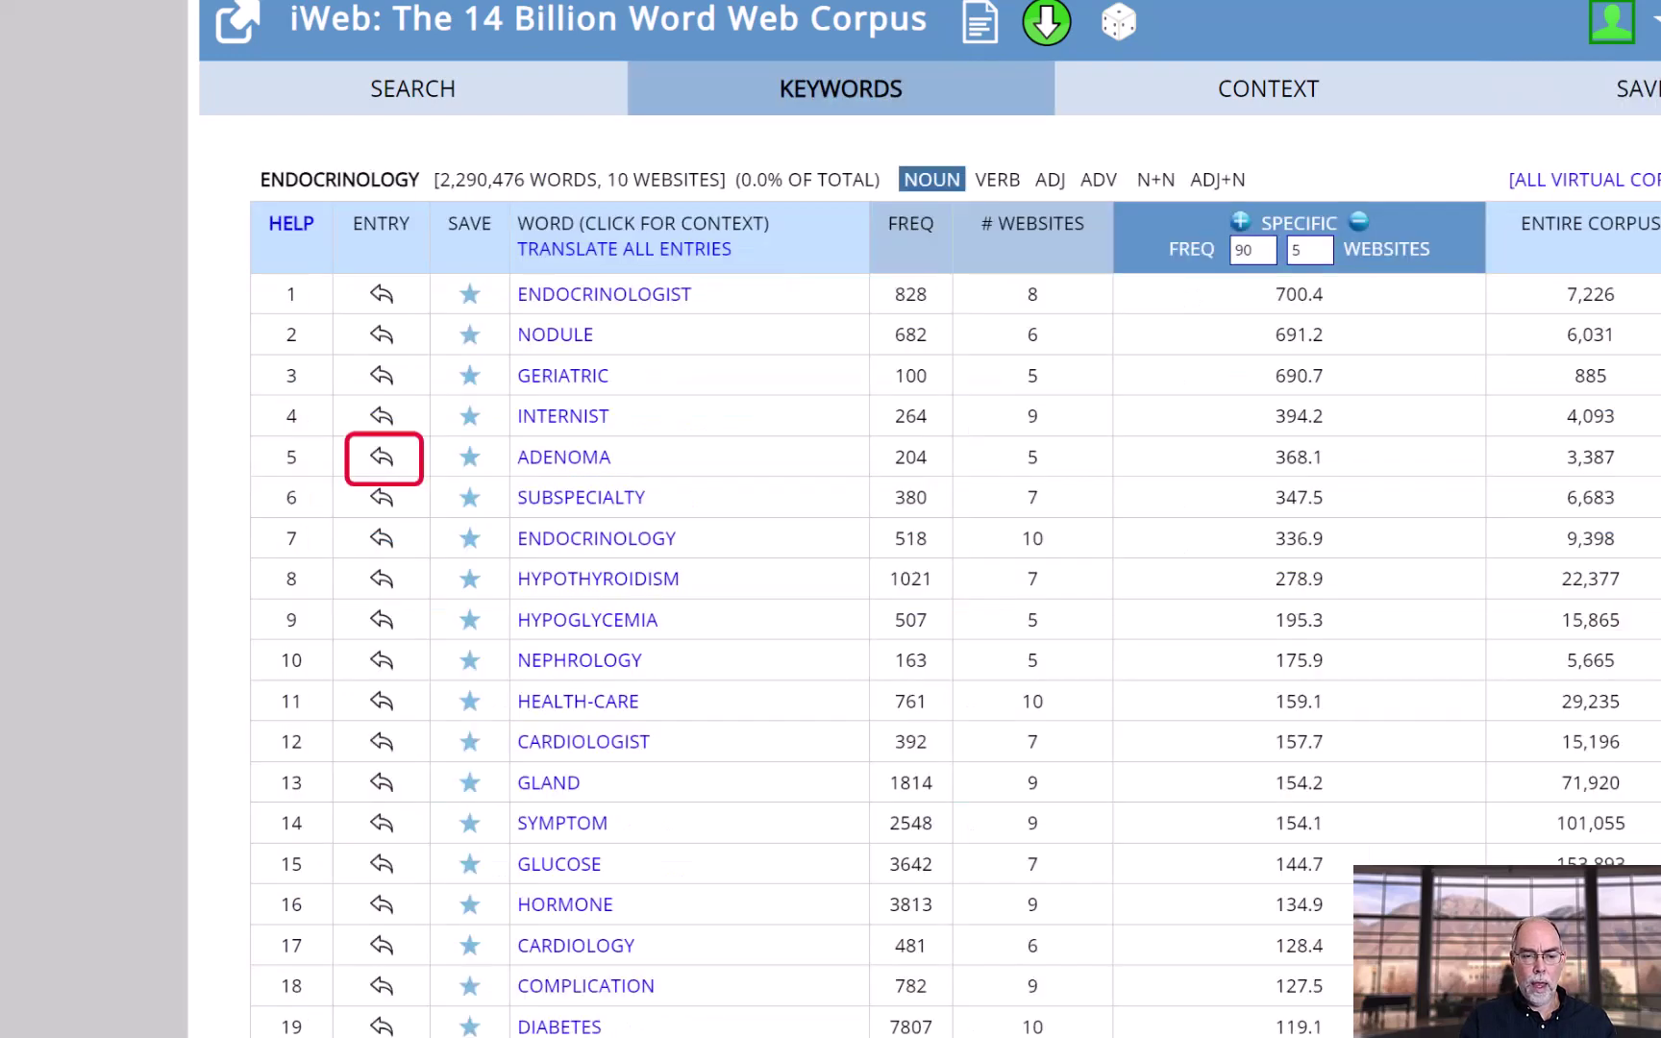
Step: Open the full word entry for ADENOMA and review its definition, topics, collocates, clusters and related websites
click(383, 456)
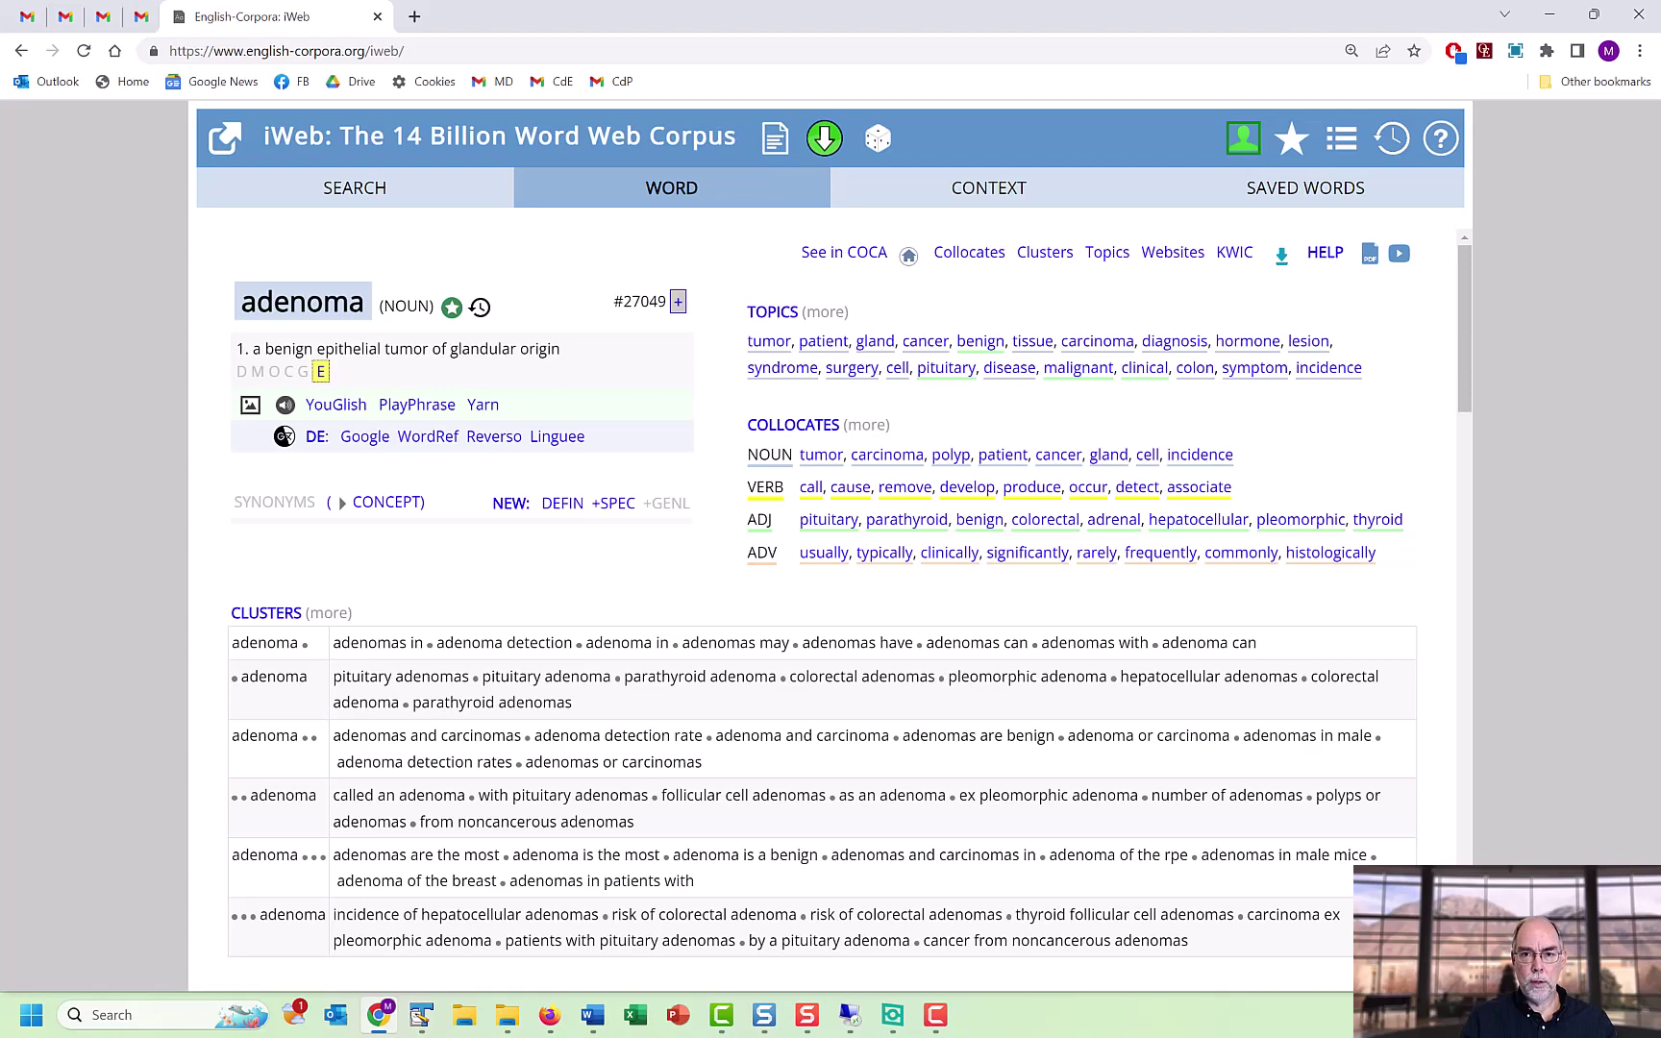
scroll(821, 612, down, 1)
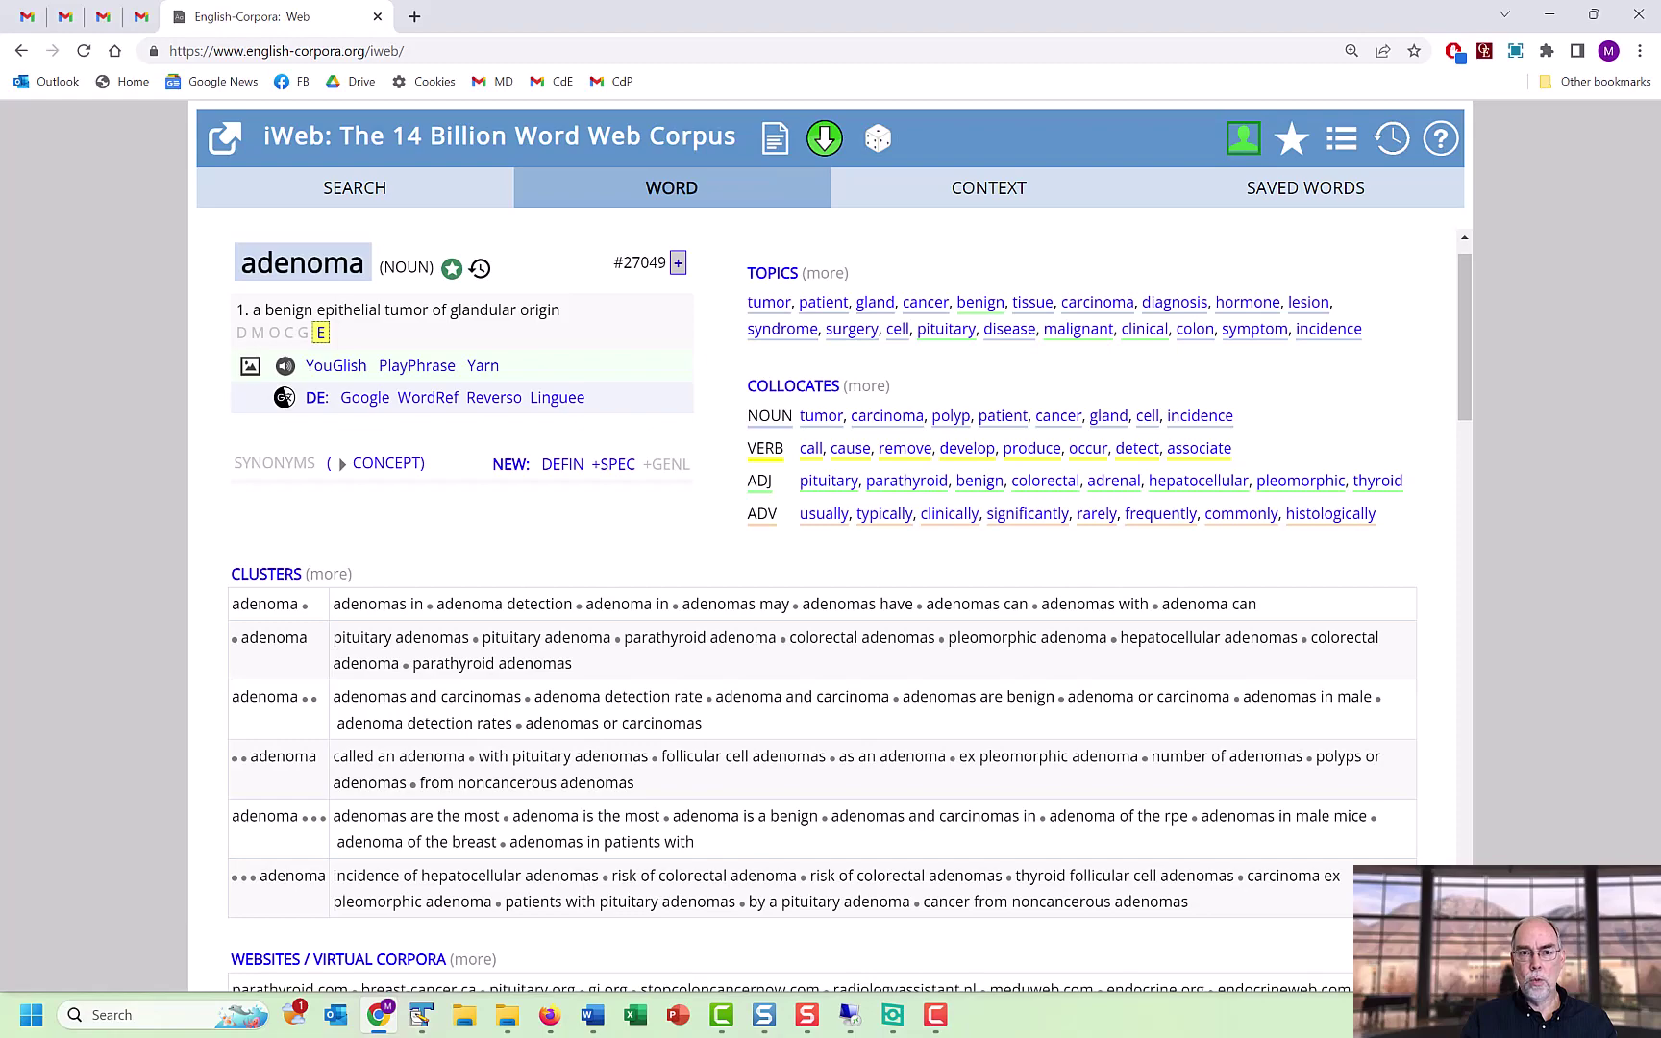
scroll(822, 612, down, 1)
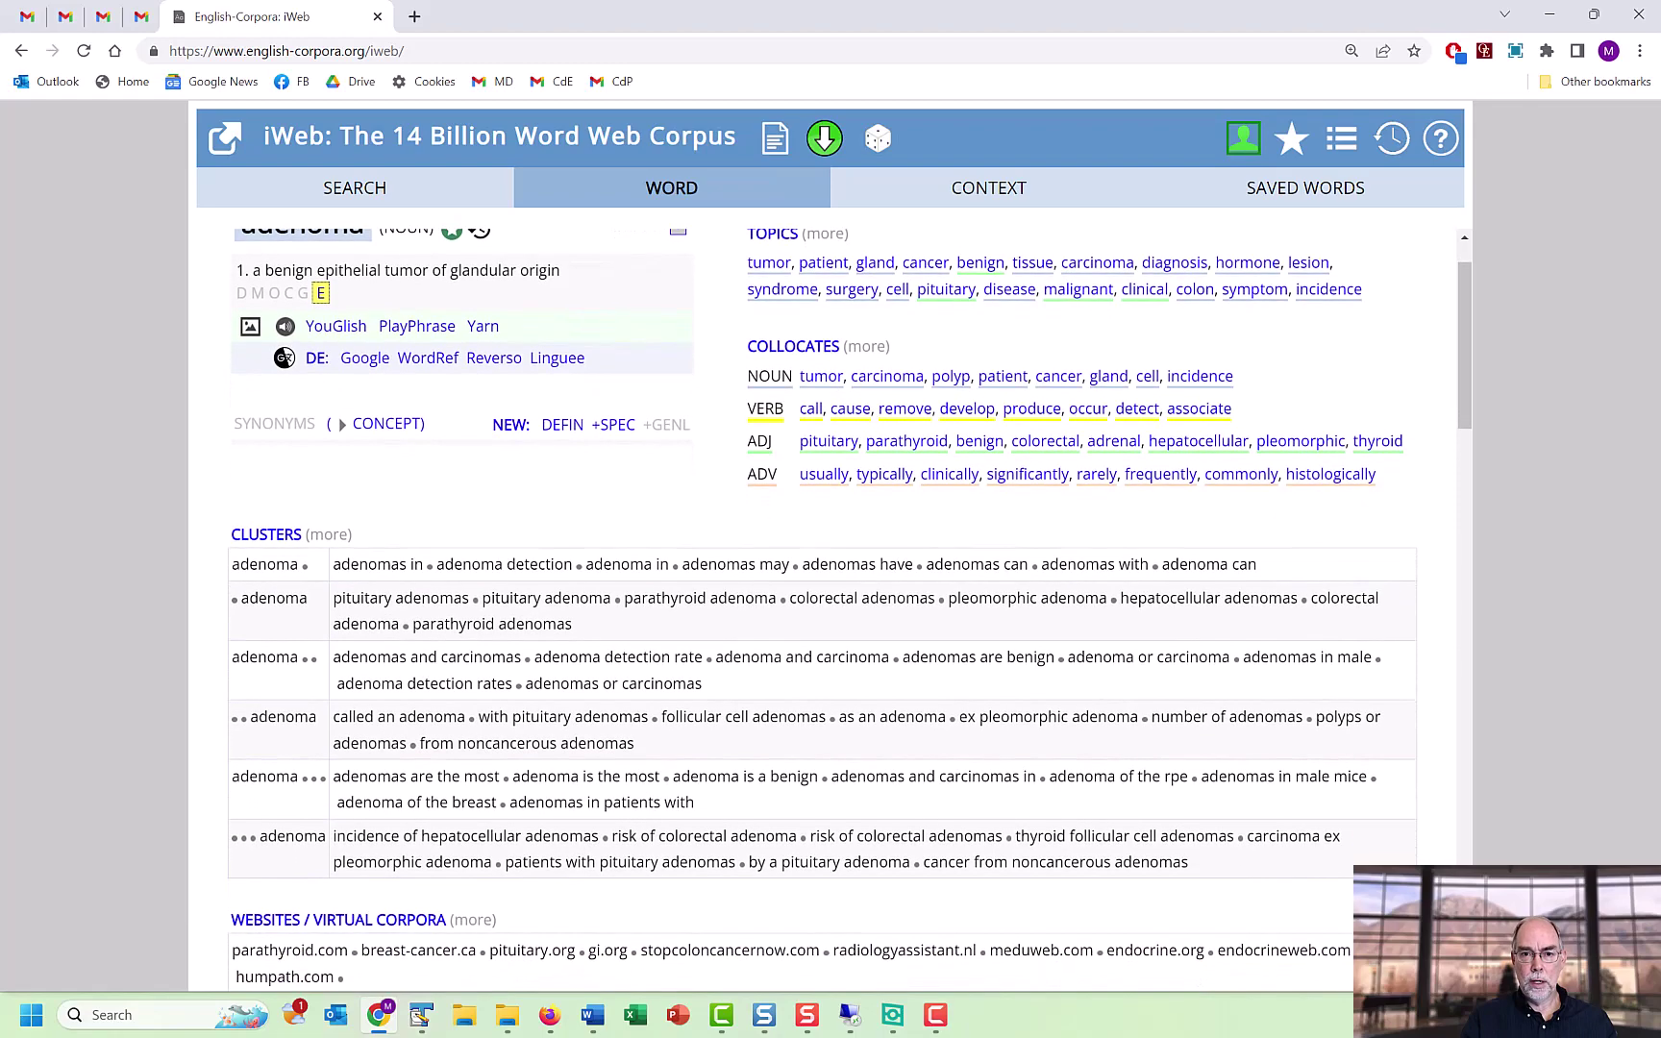
scroll(822, 611, up, 2)
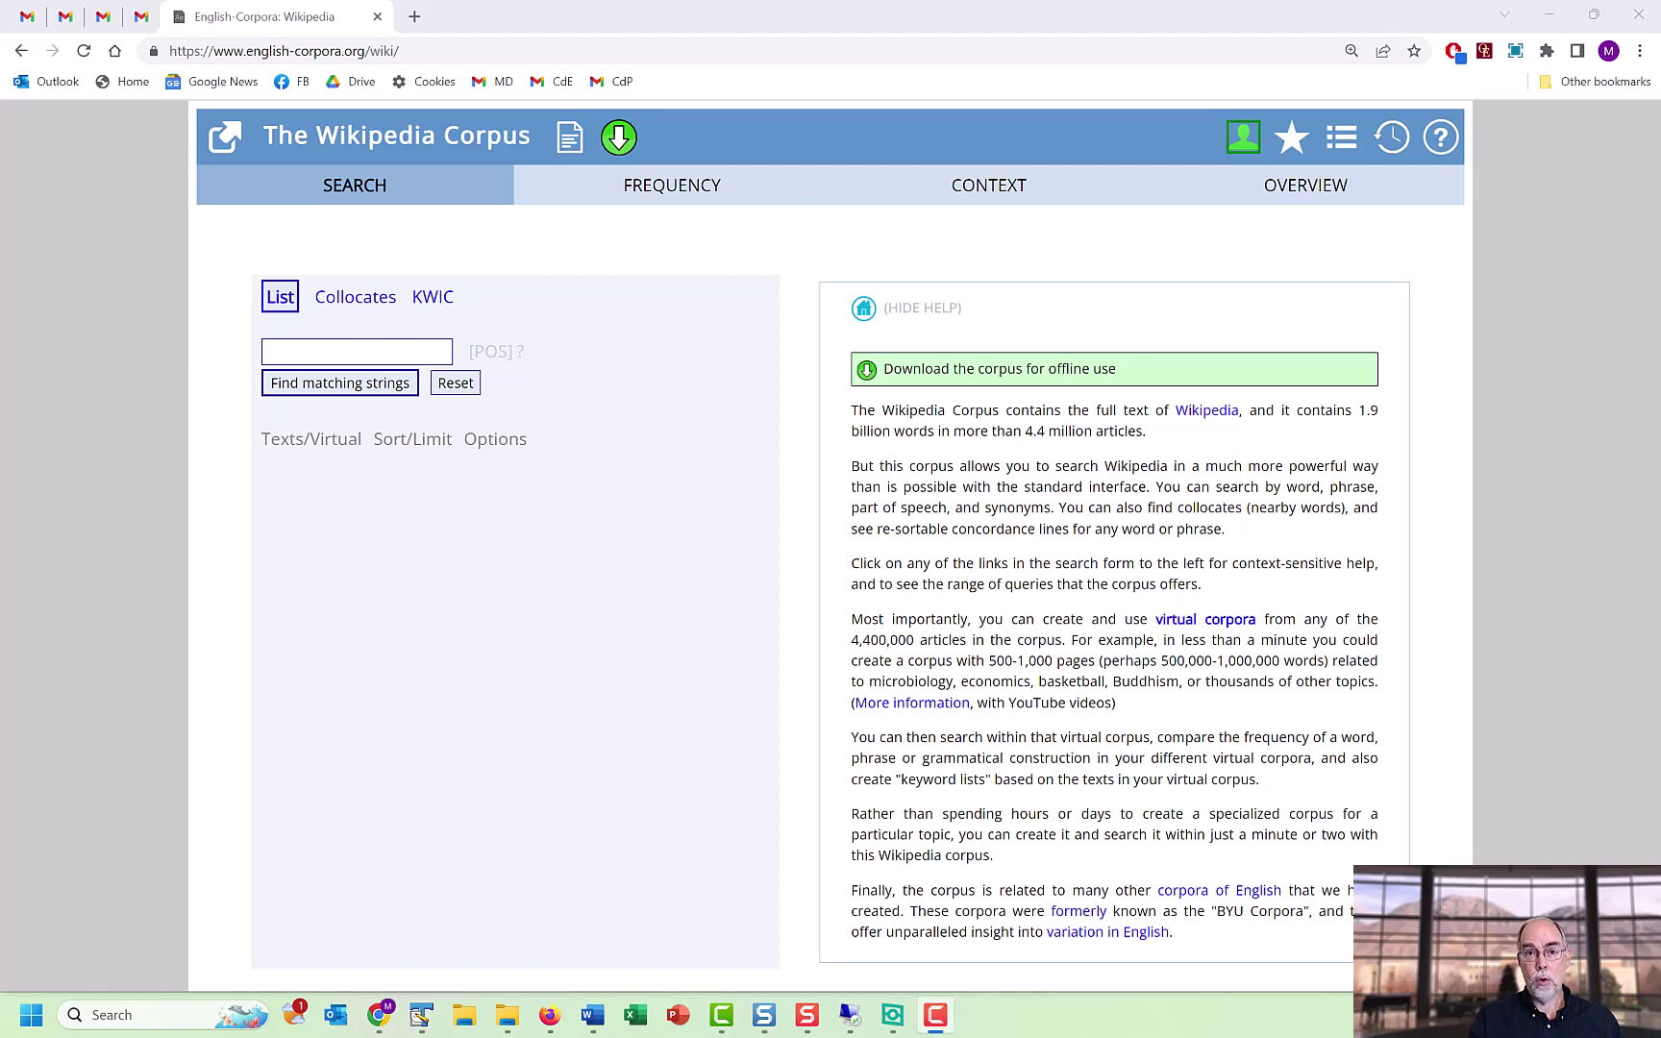
Step: In the Wikipedia Corpus, search for short NOUN within the INVESTMENT virtual corpus and open the contexts of SHORT TERM
click(356, 352)
text(short NOUN)
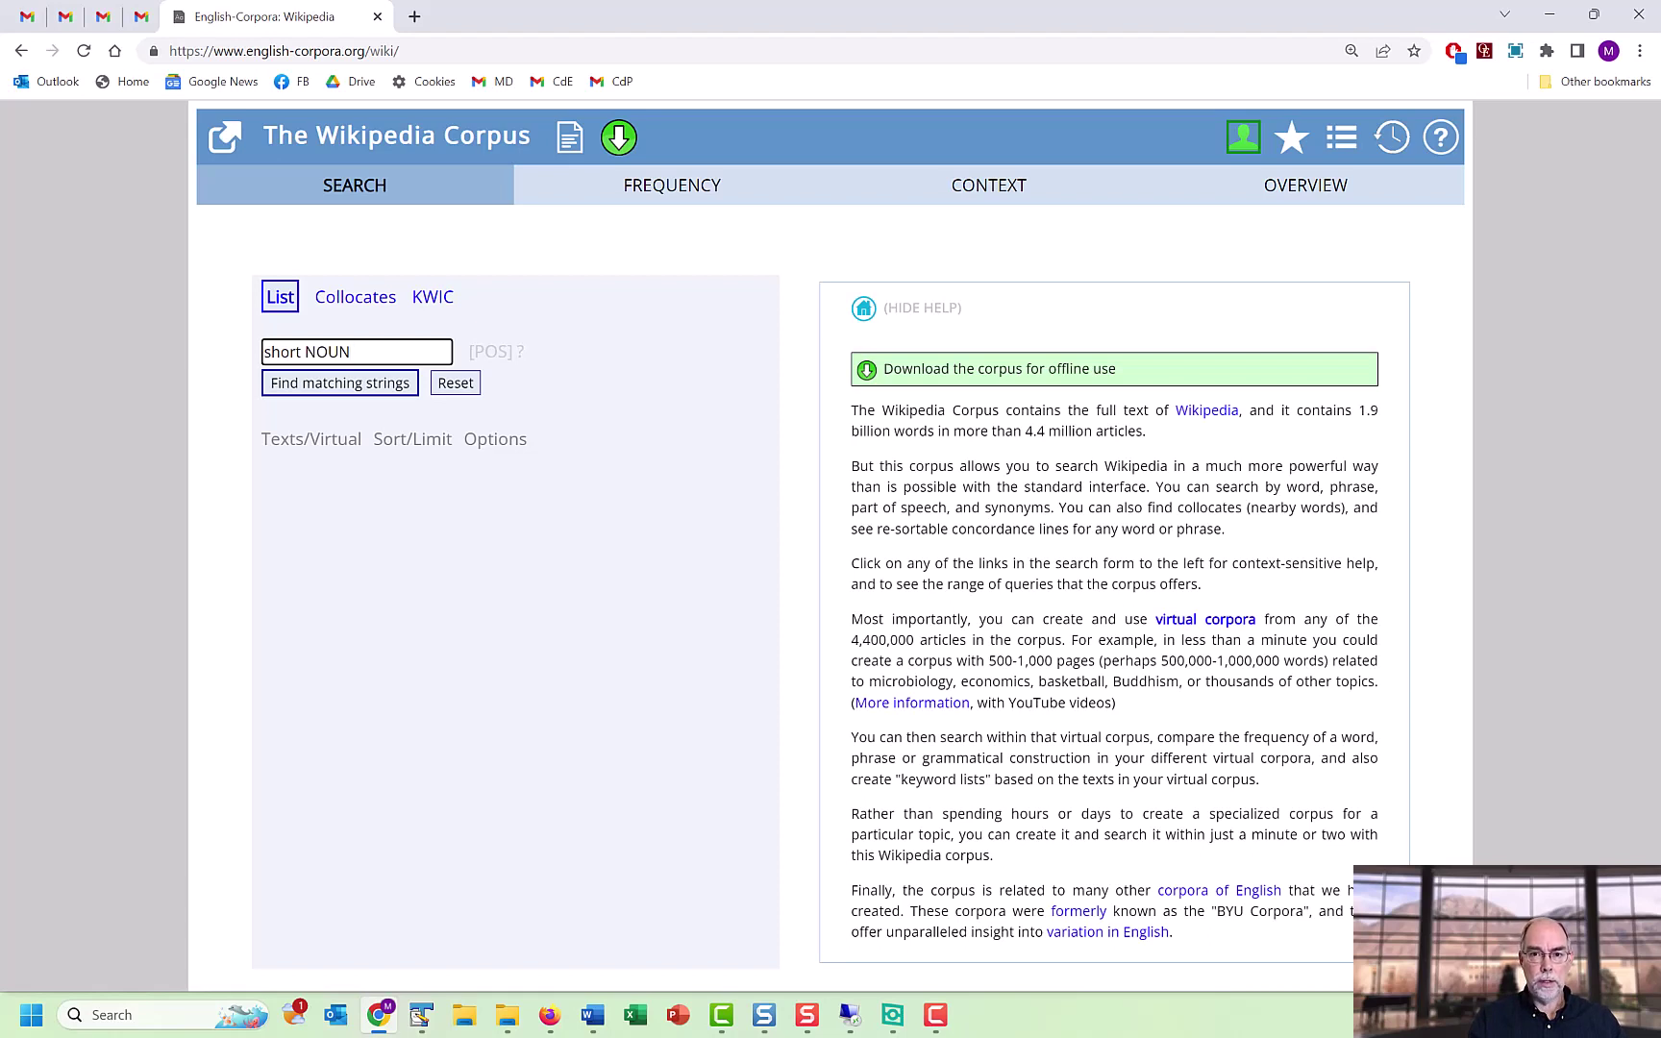
key(Return)
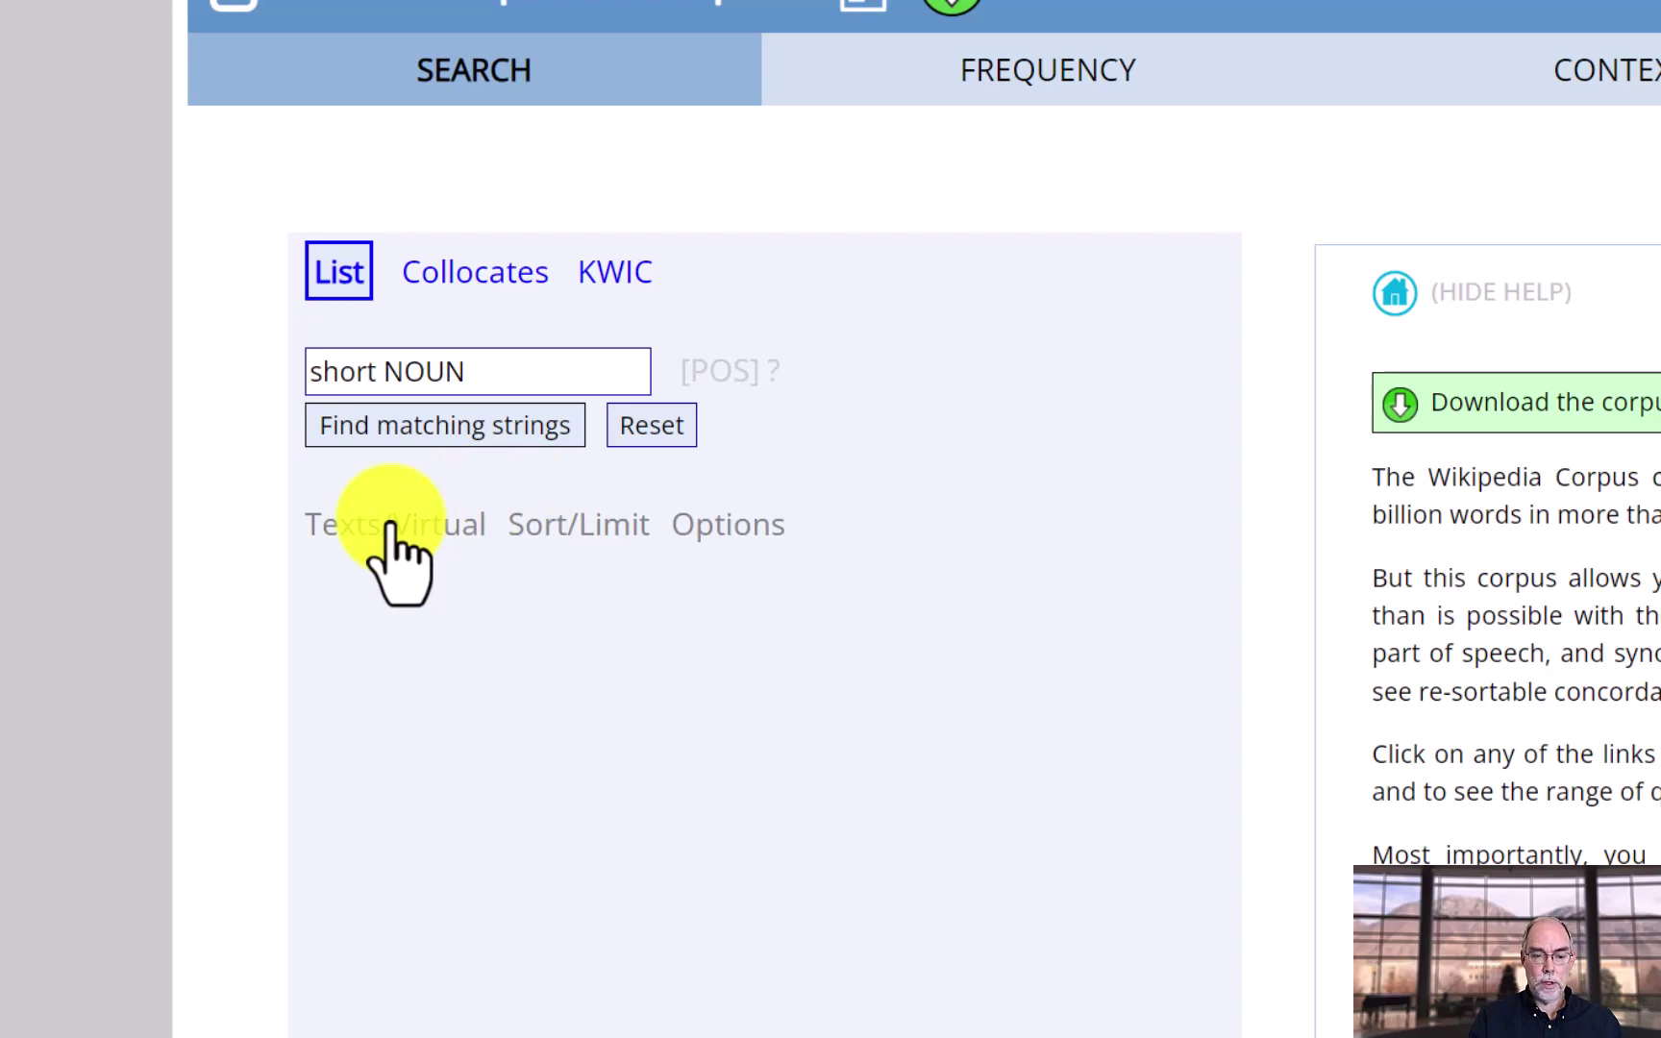
click(391, 525)
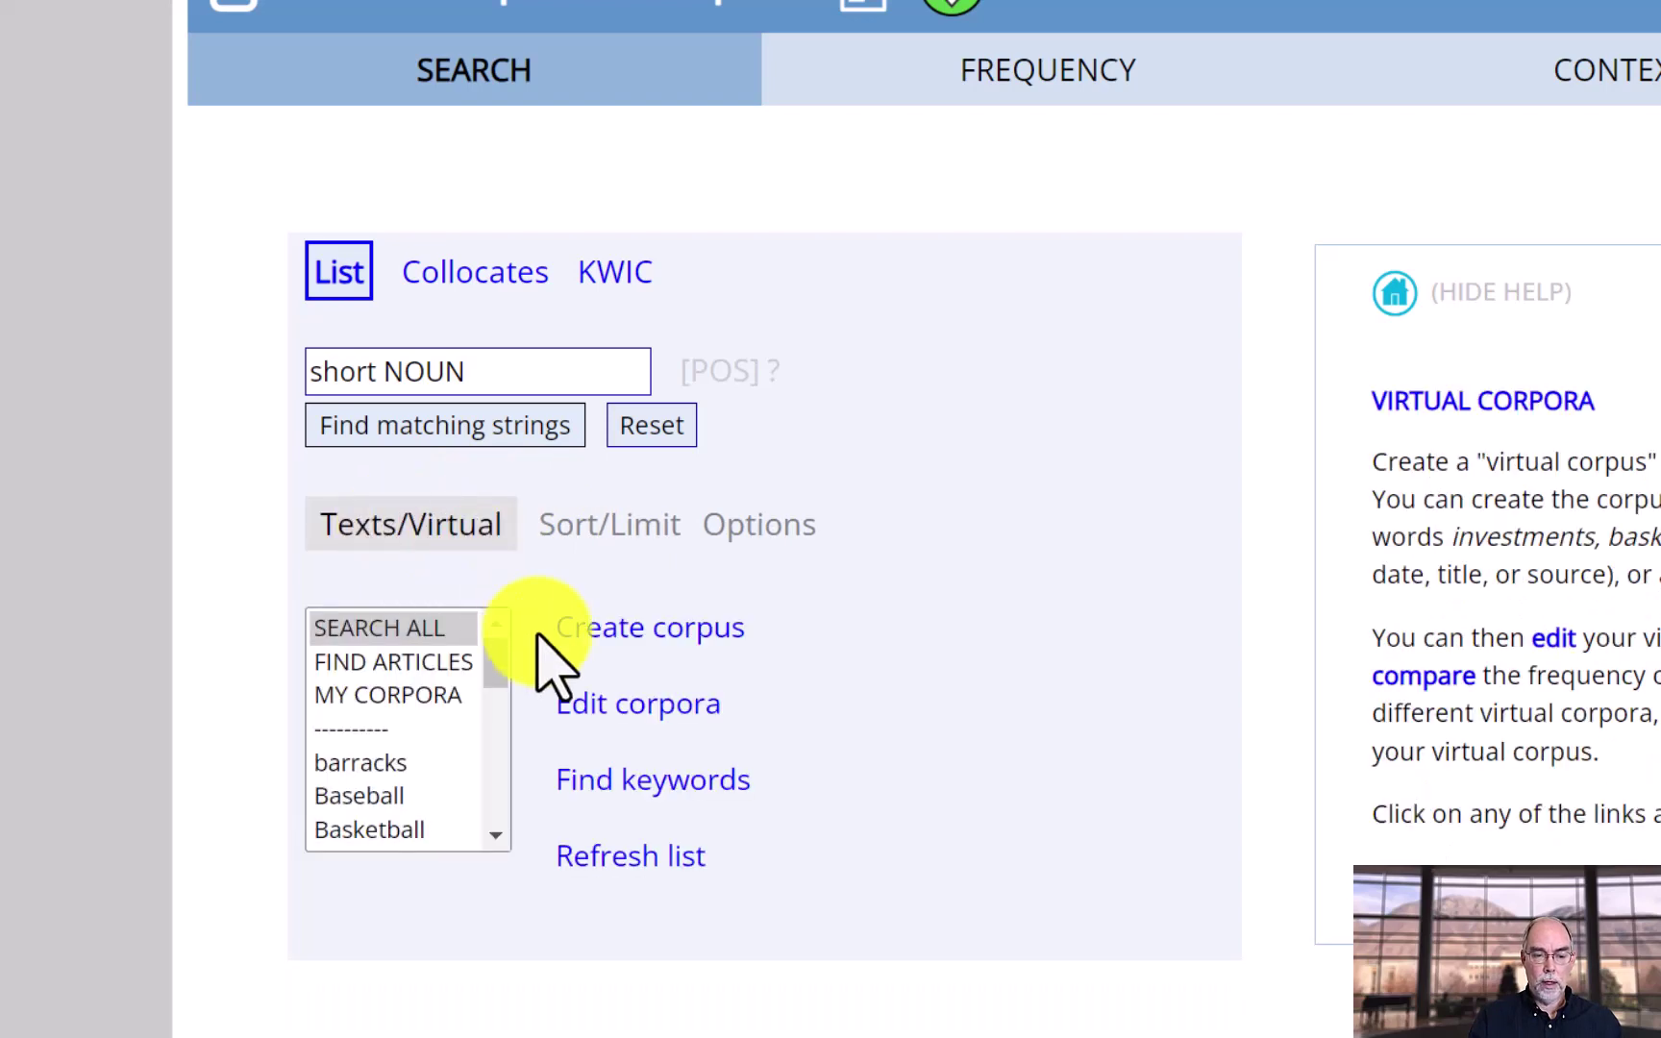
drag(487, 670, 494, 756)
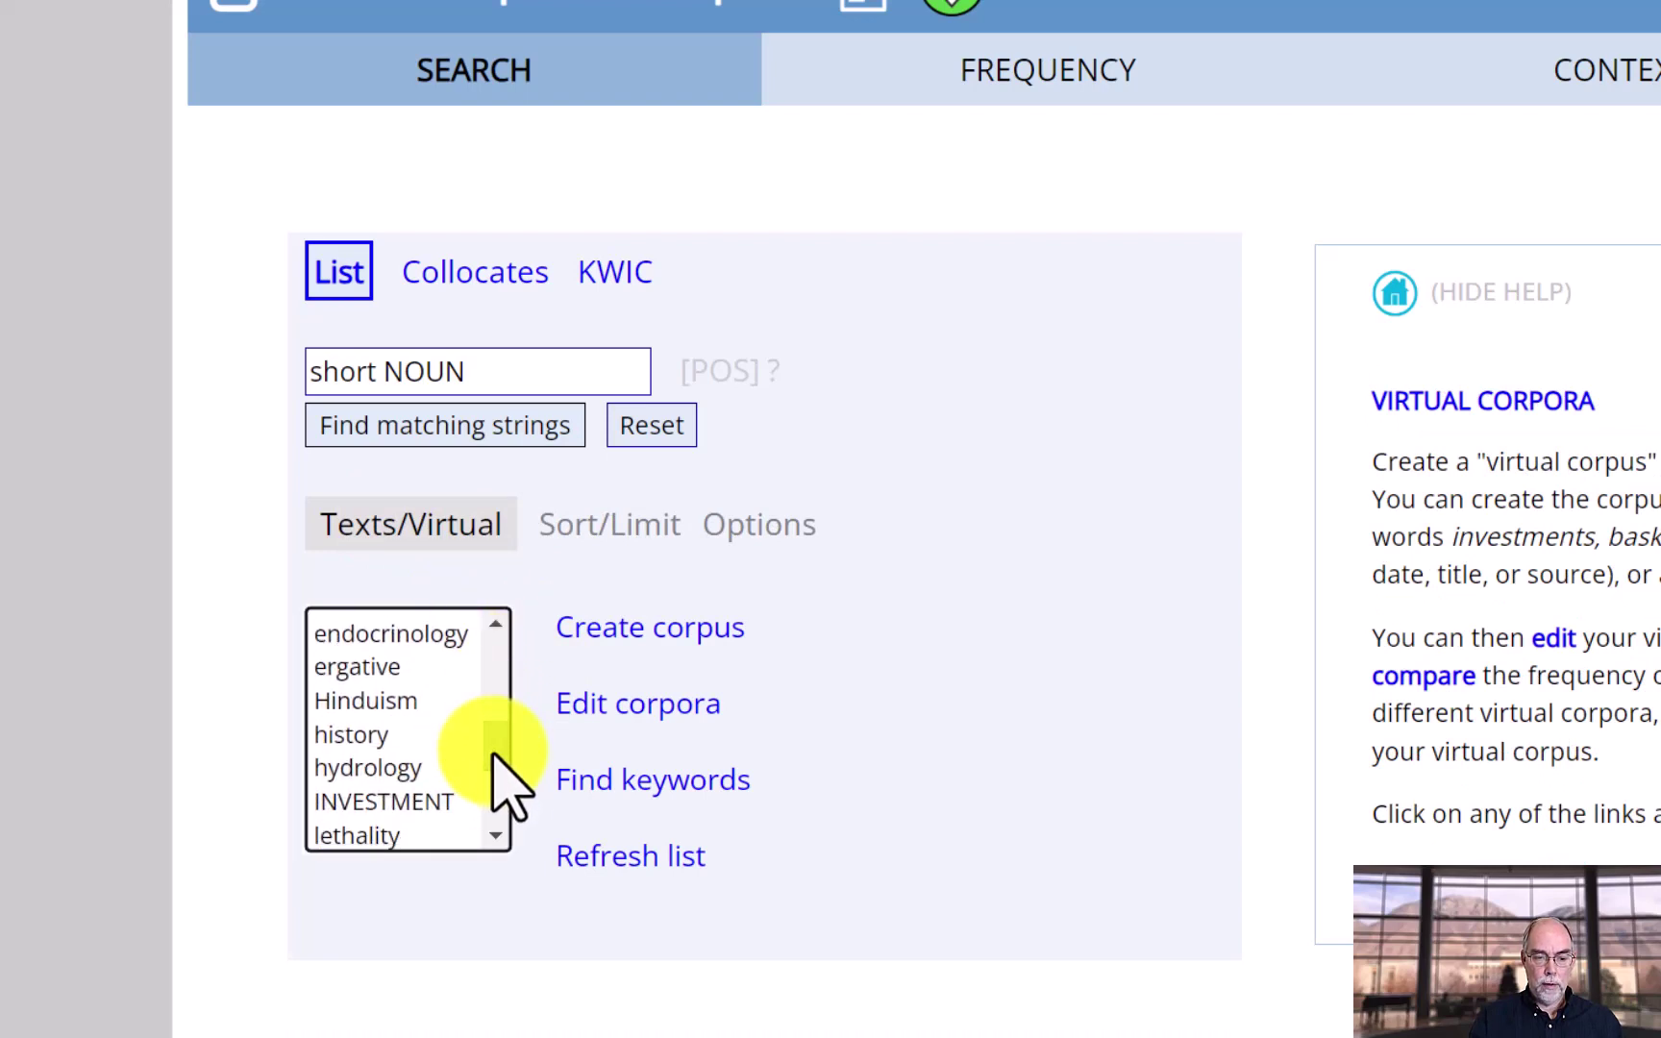
click(385, 802)
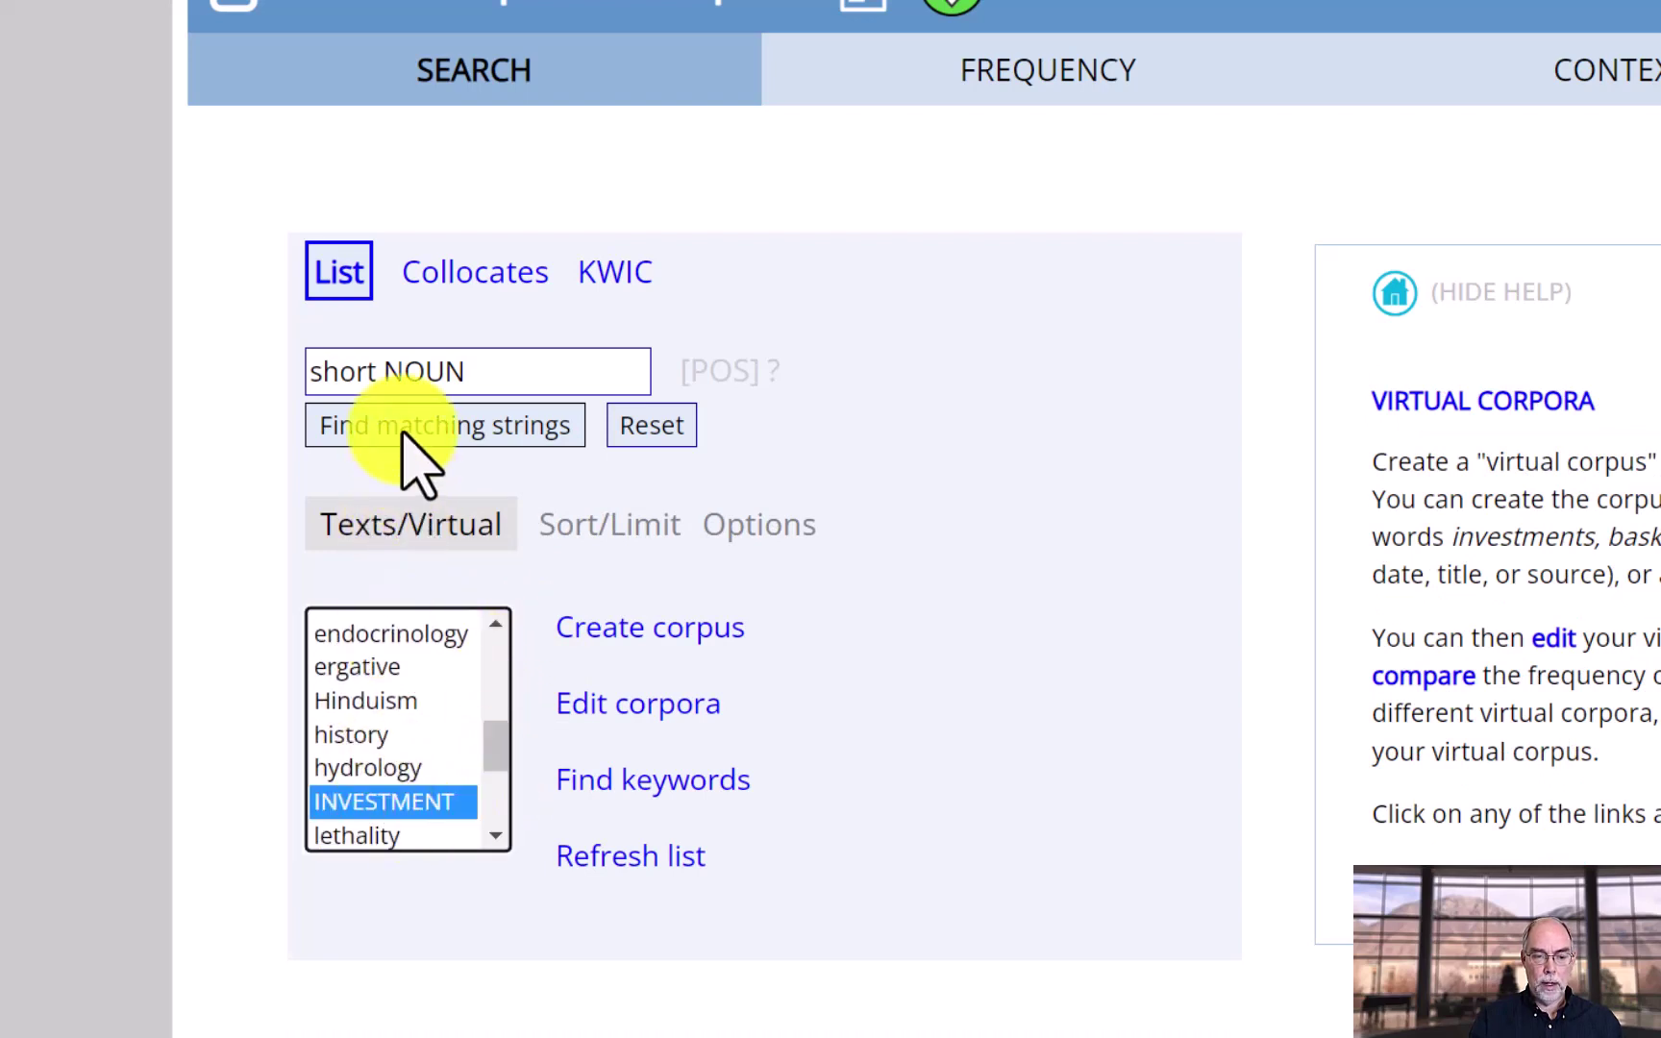
click(406, 441)
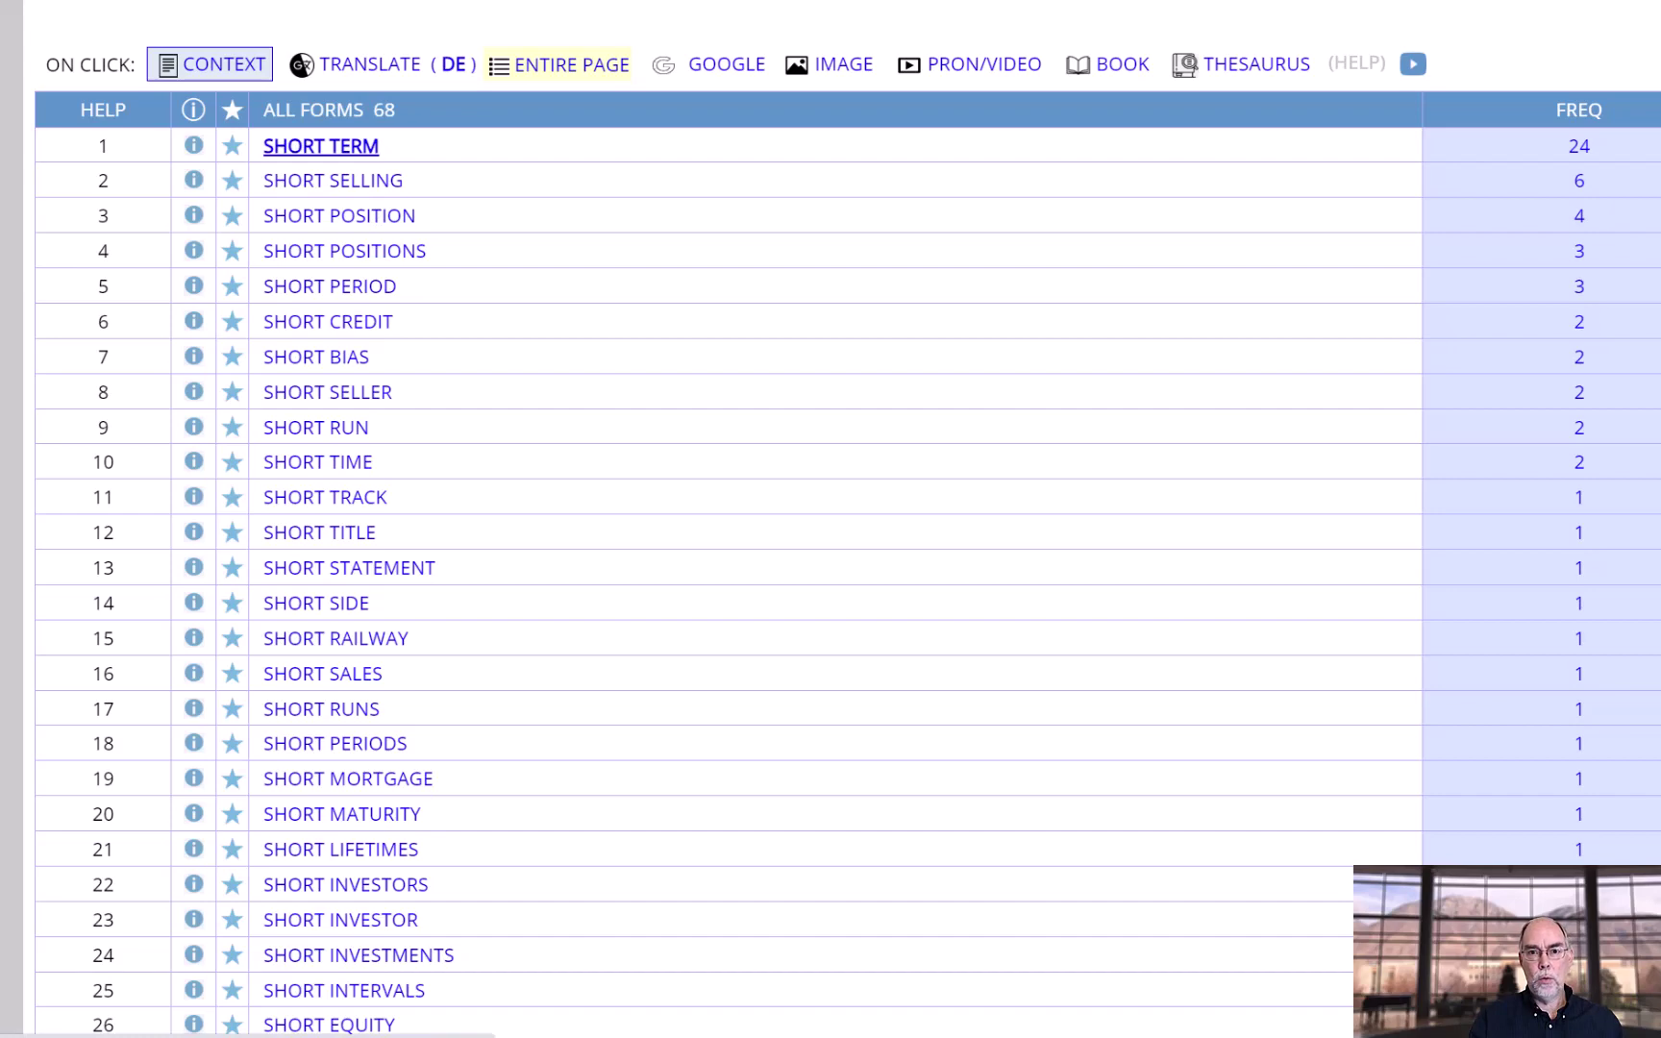
click(322, 146)
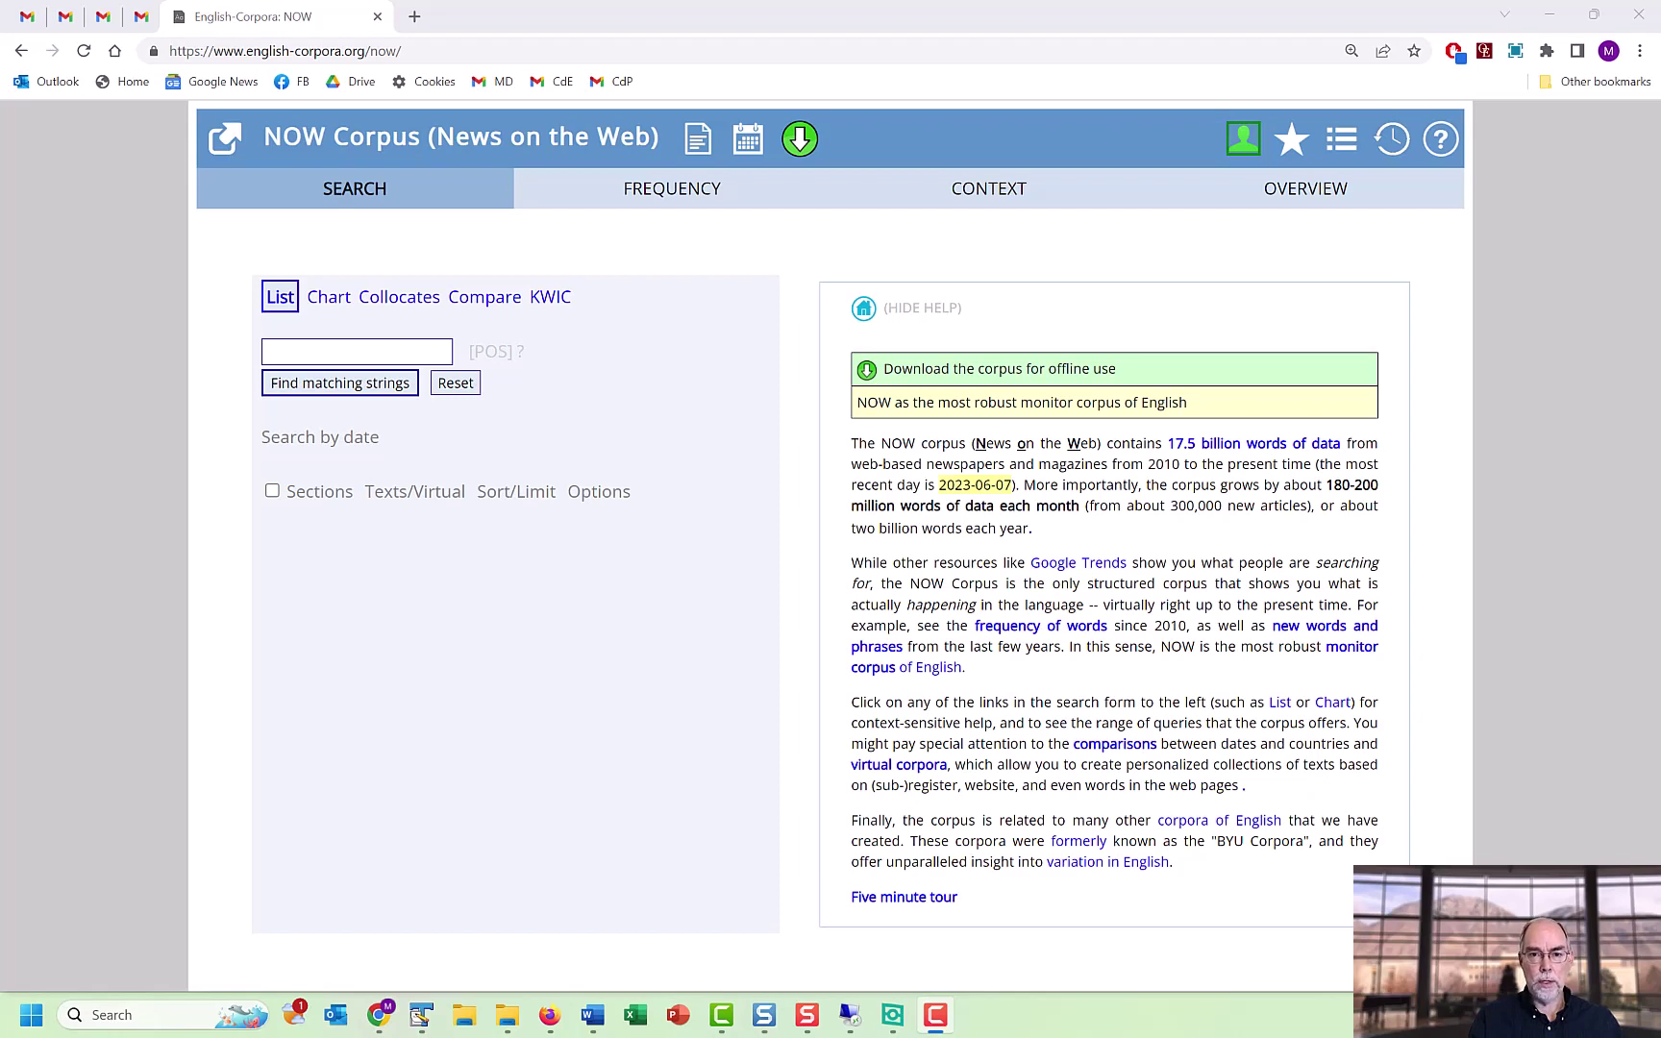
Step: Switch to the NOW Corpus and search for NOUN MODEL within the chatgpt virtual corpus
click(357, 352)
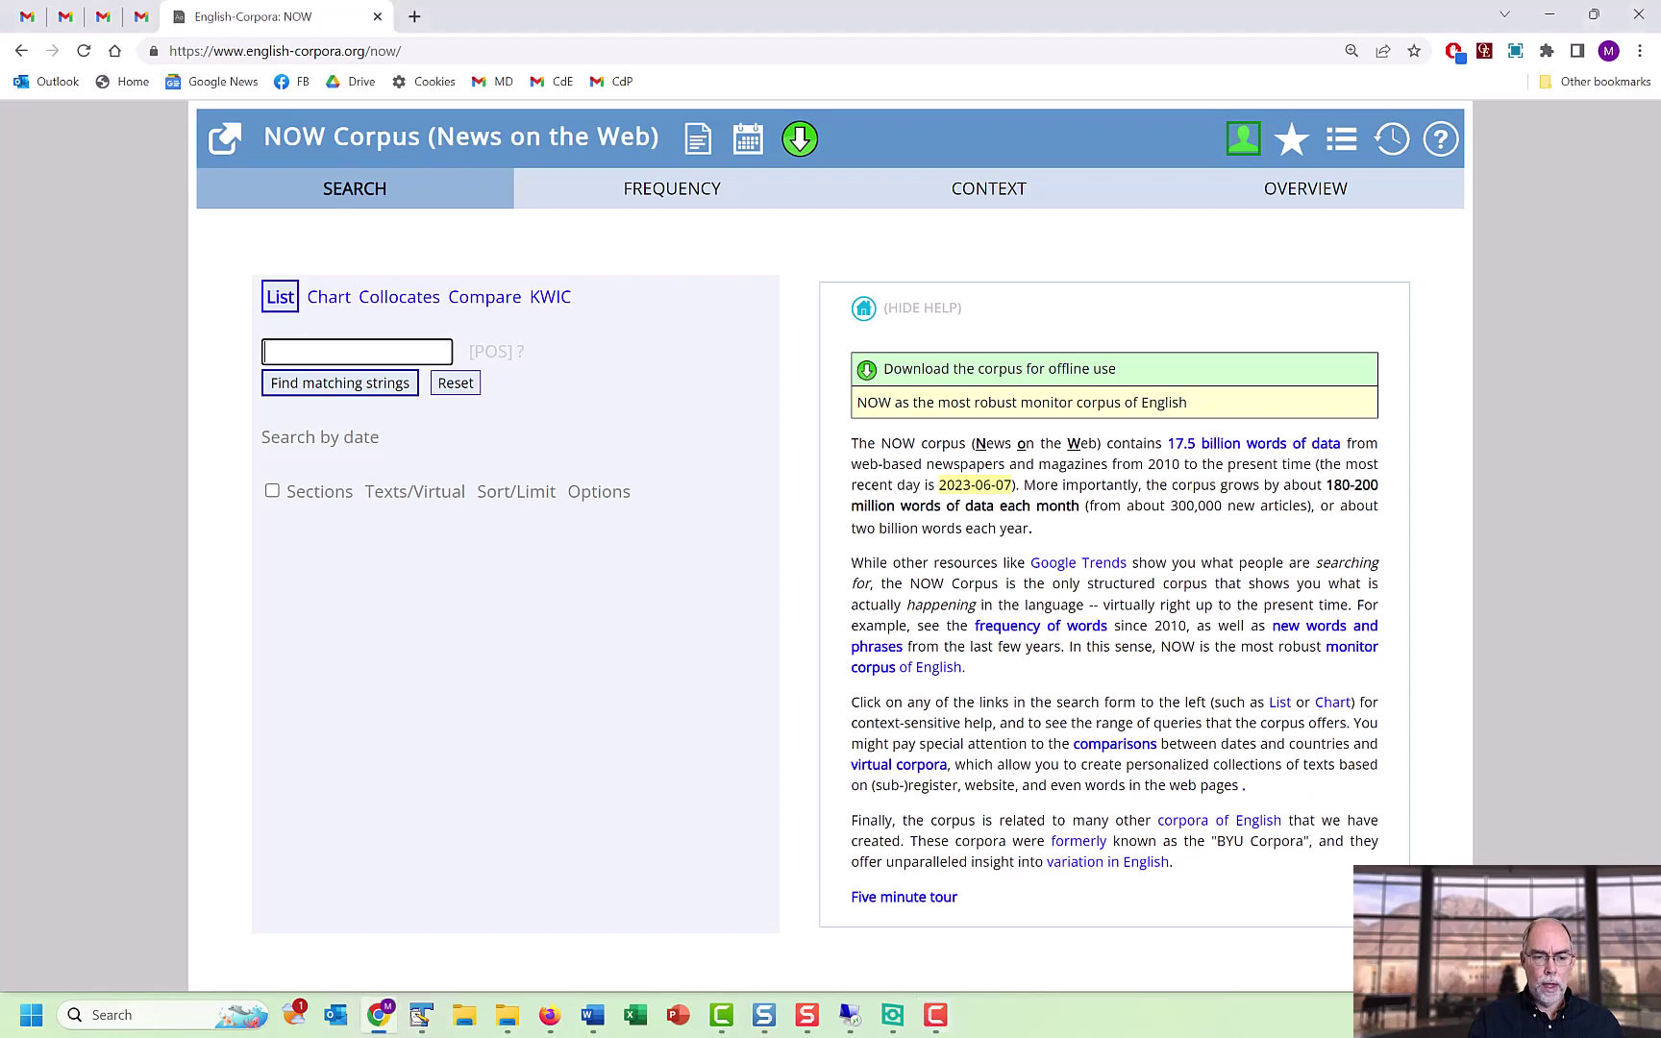
text(NOUN MODEL)
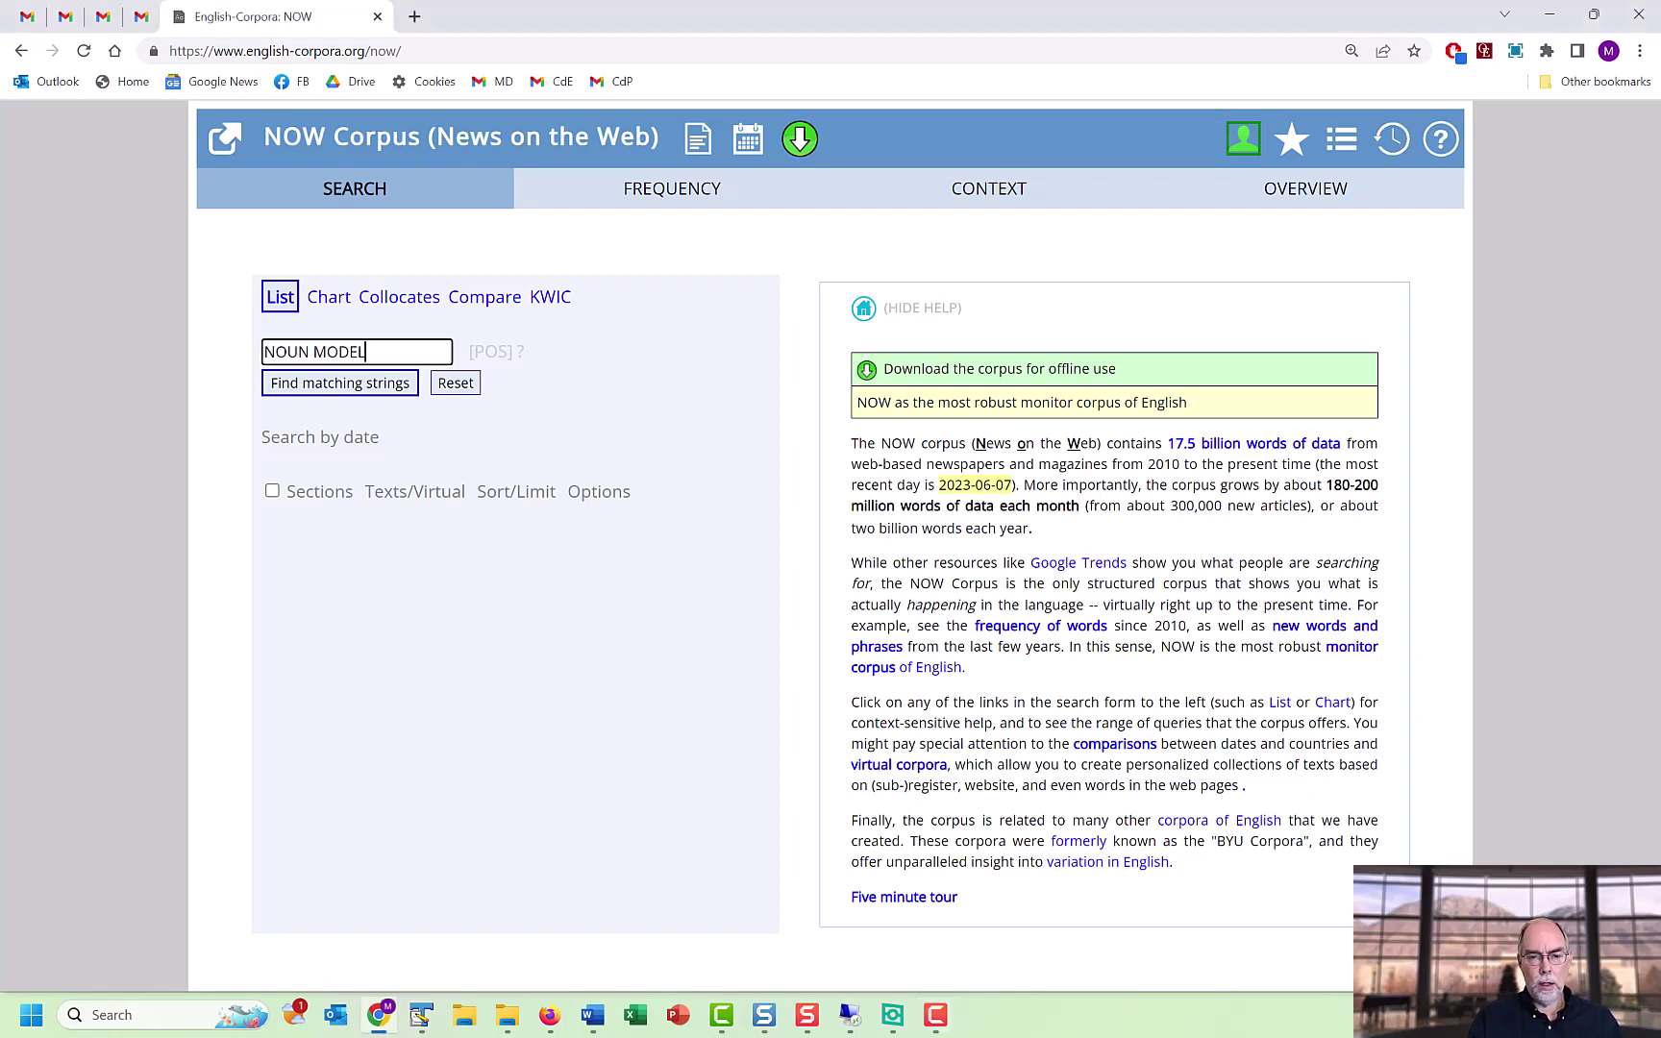
key(Return)
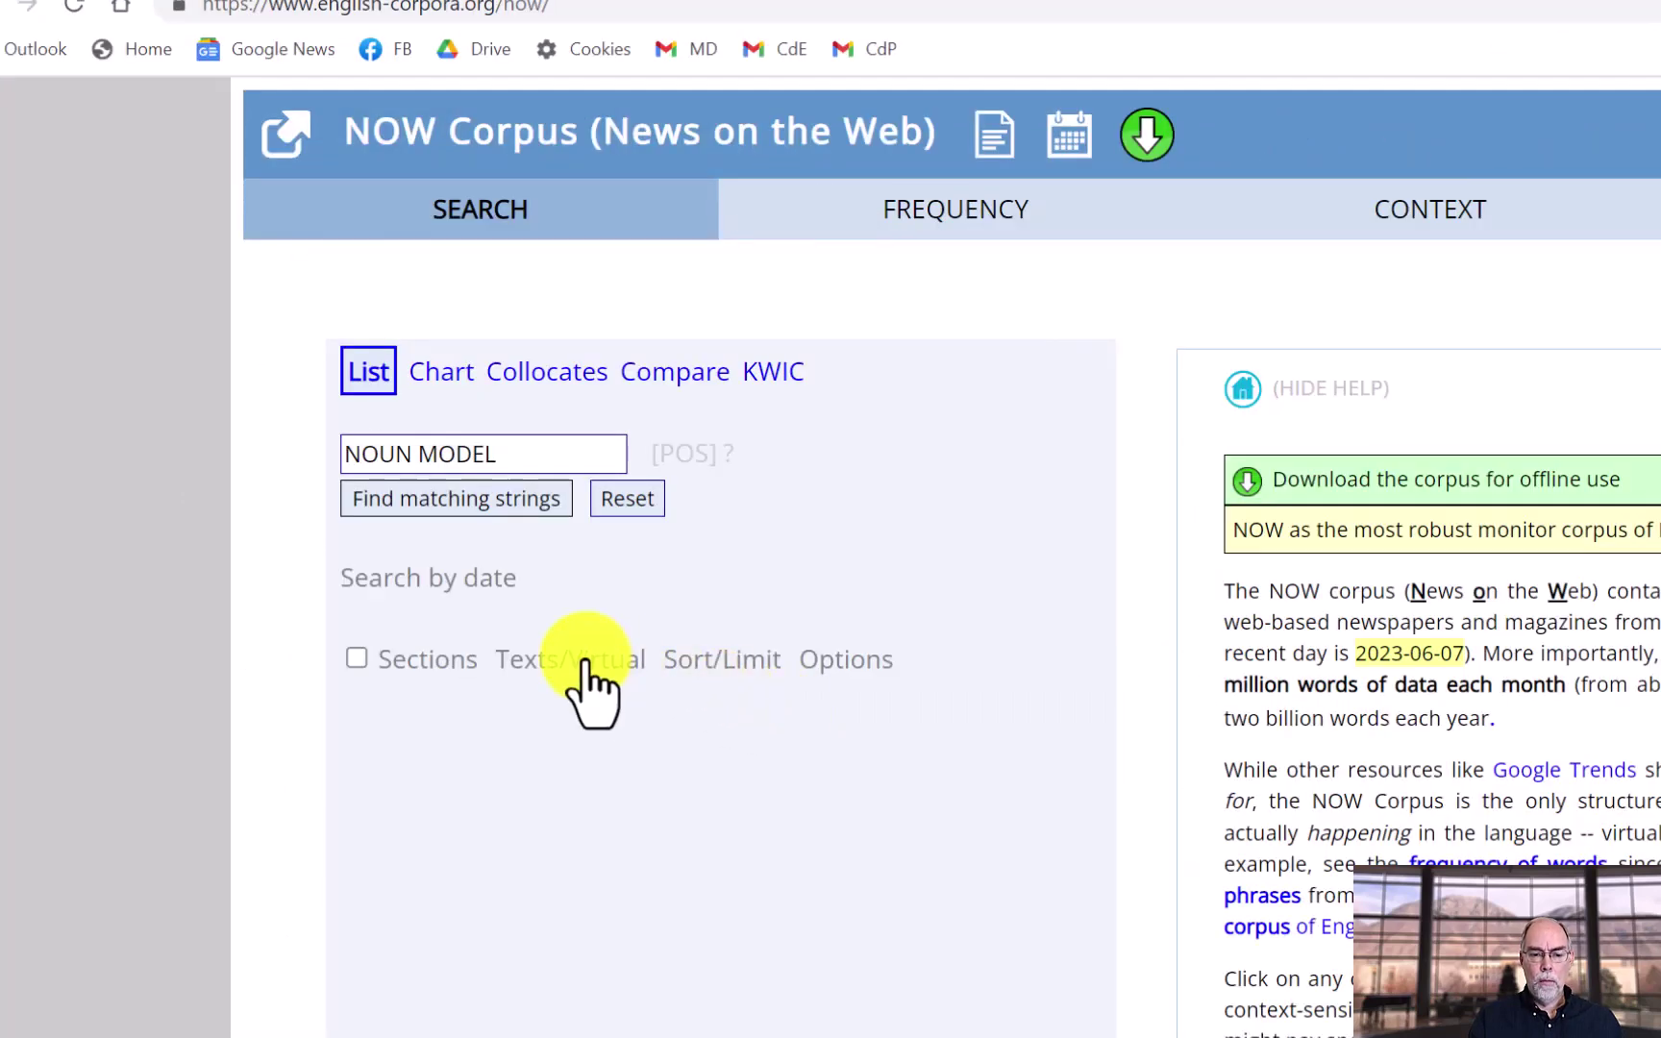
click(585, 663)
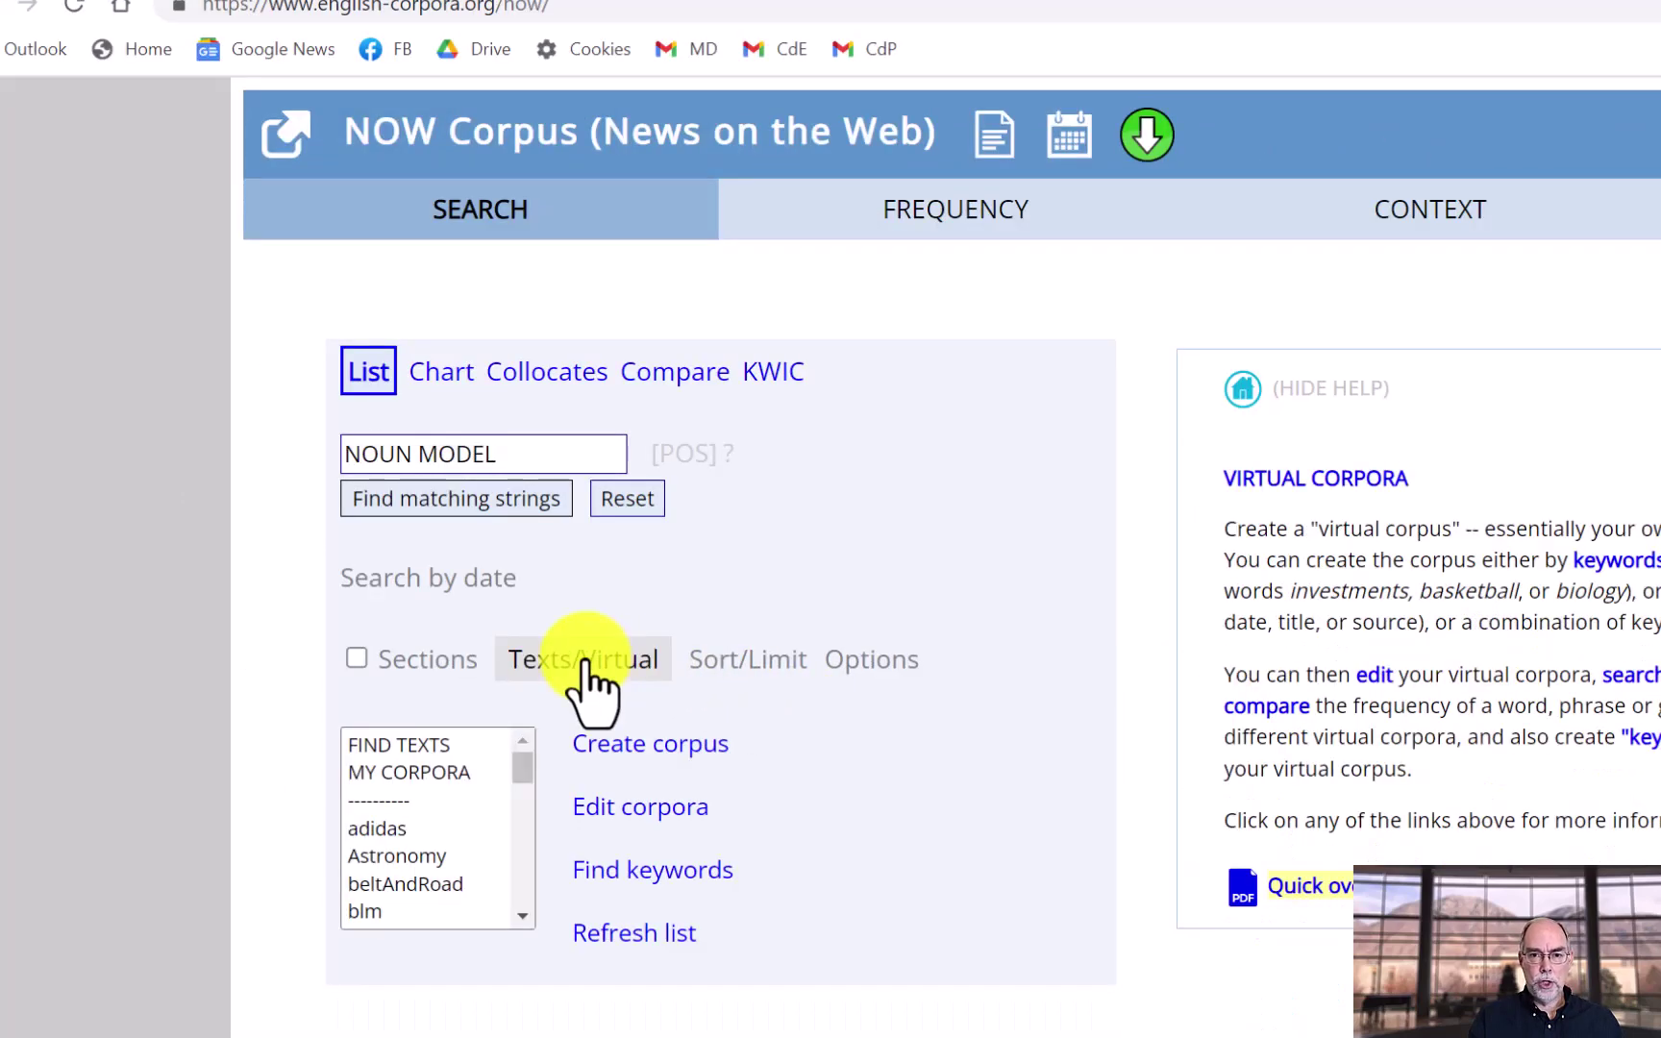
mouse_move(522, 767)
mouse_down()
mouse_move(526, 835)
mouse_move(527, 799)
mouse_up()
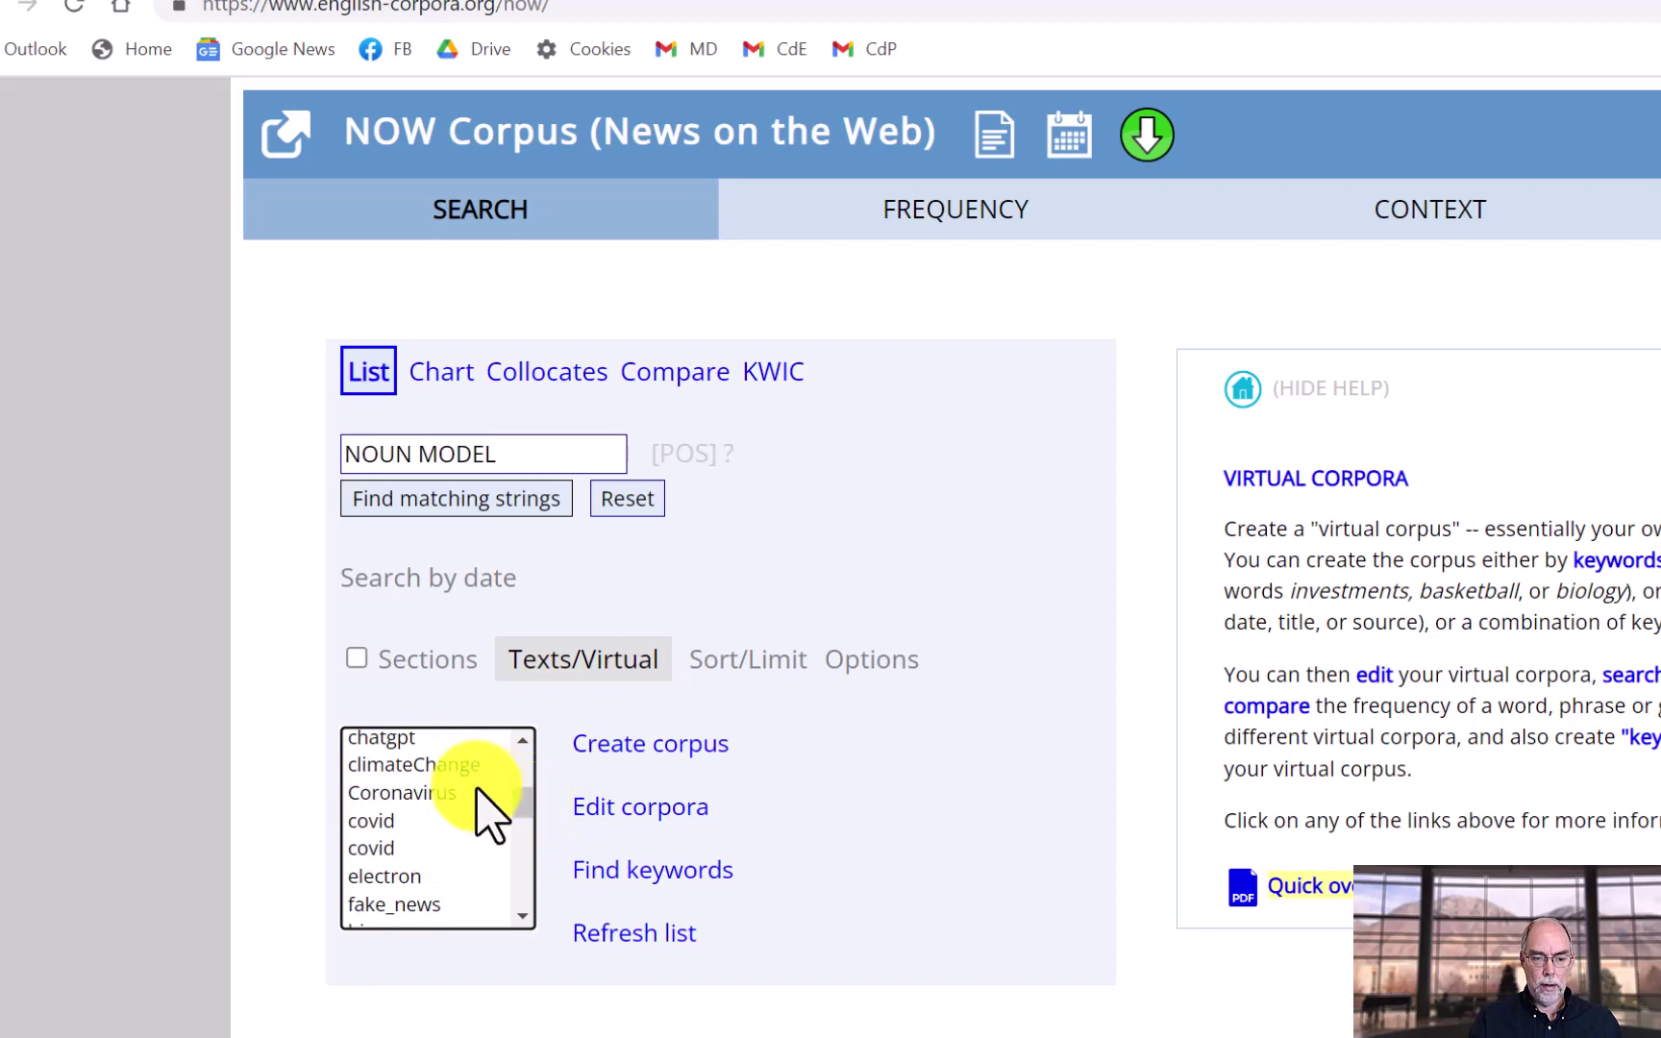
click(399, 742)
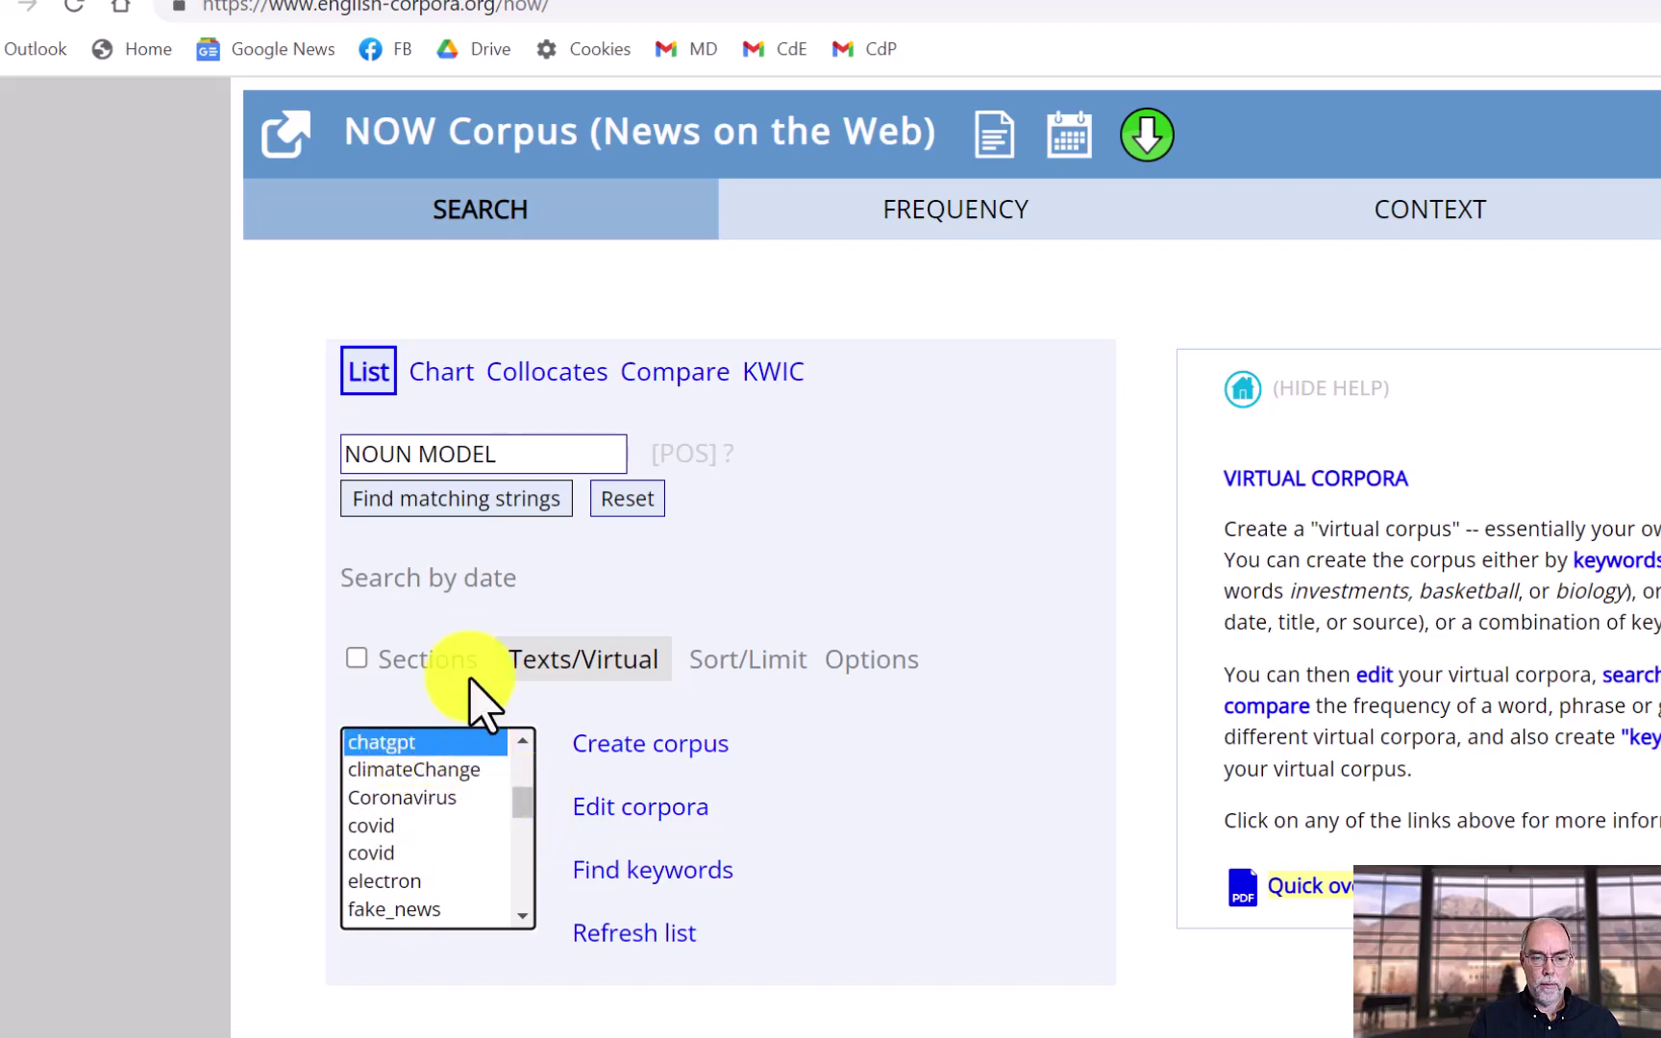
click(447, 514)
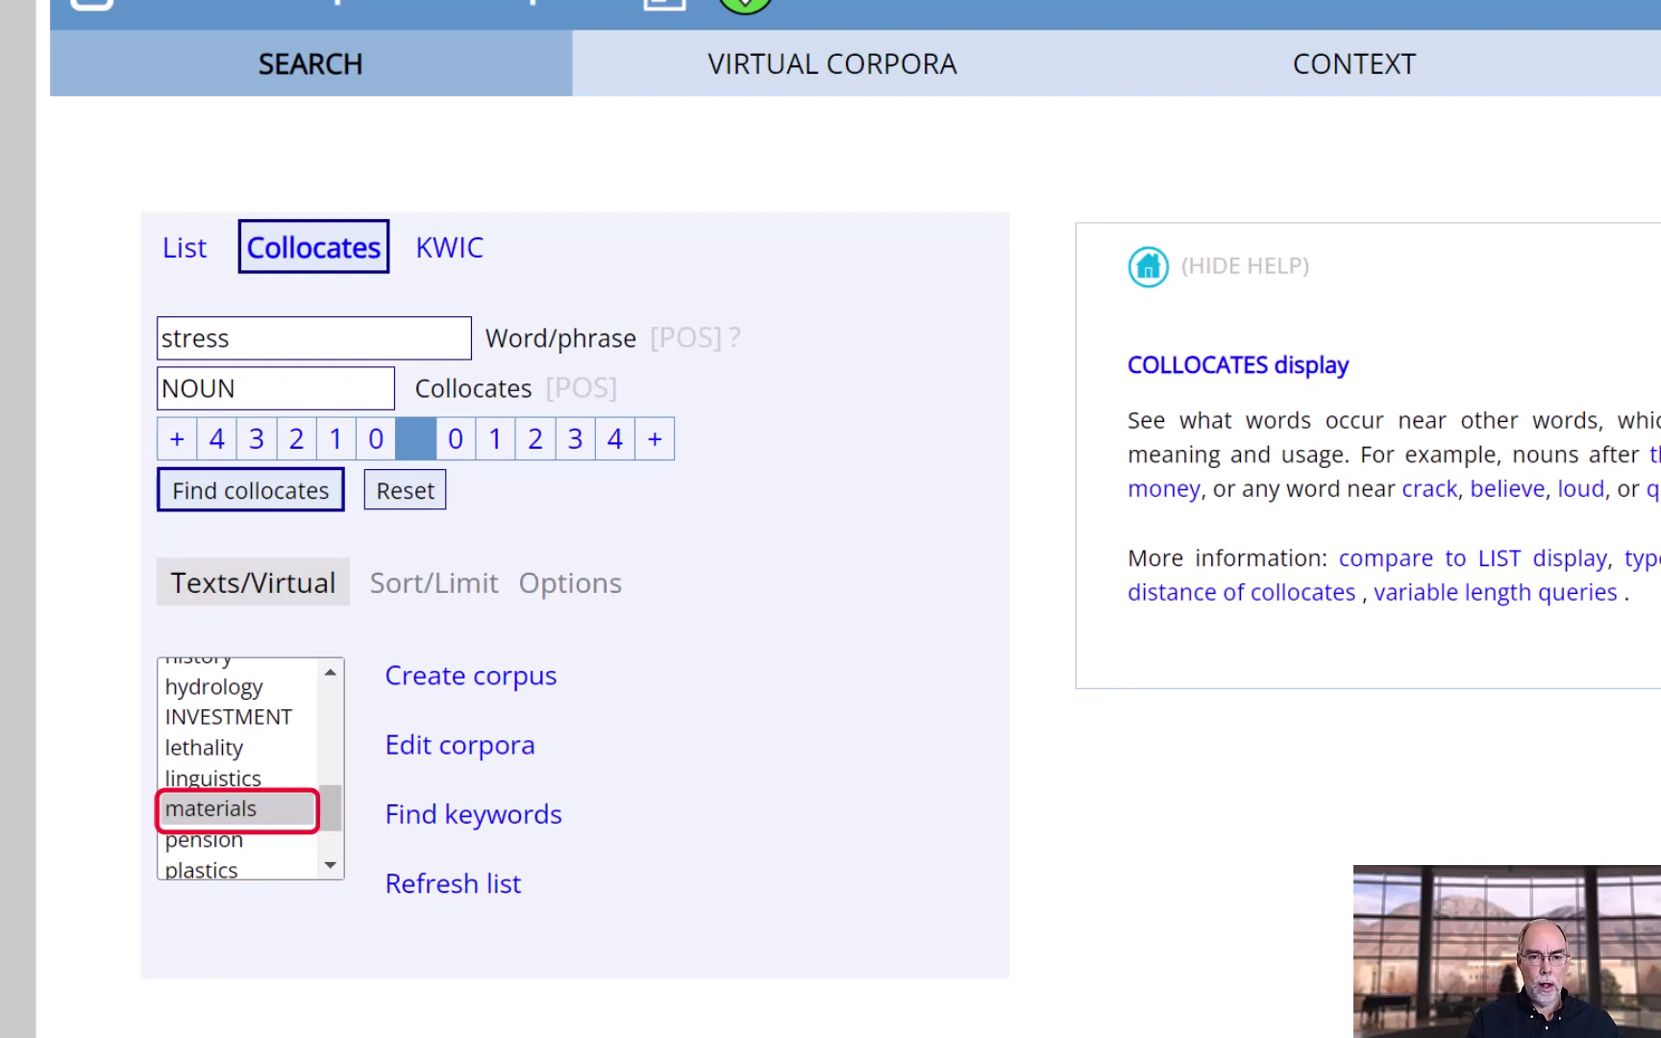
Step: Find the NOUN collocates of stress within the materials virtual corpus
key(Return)
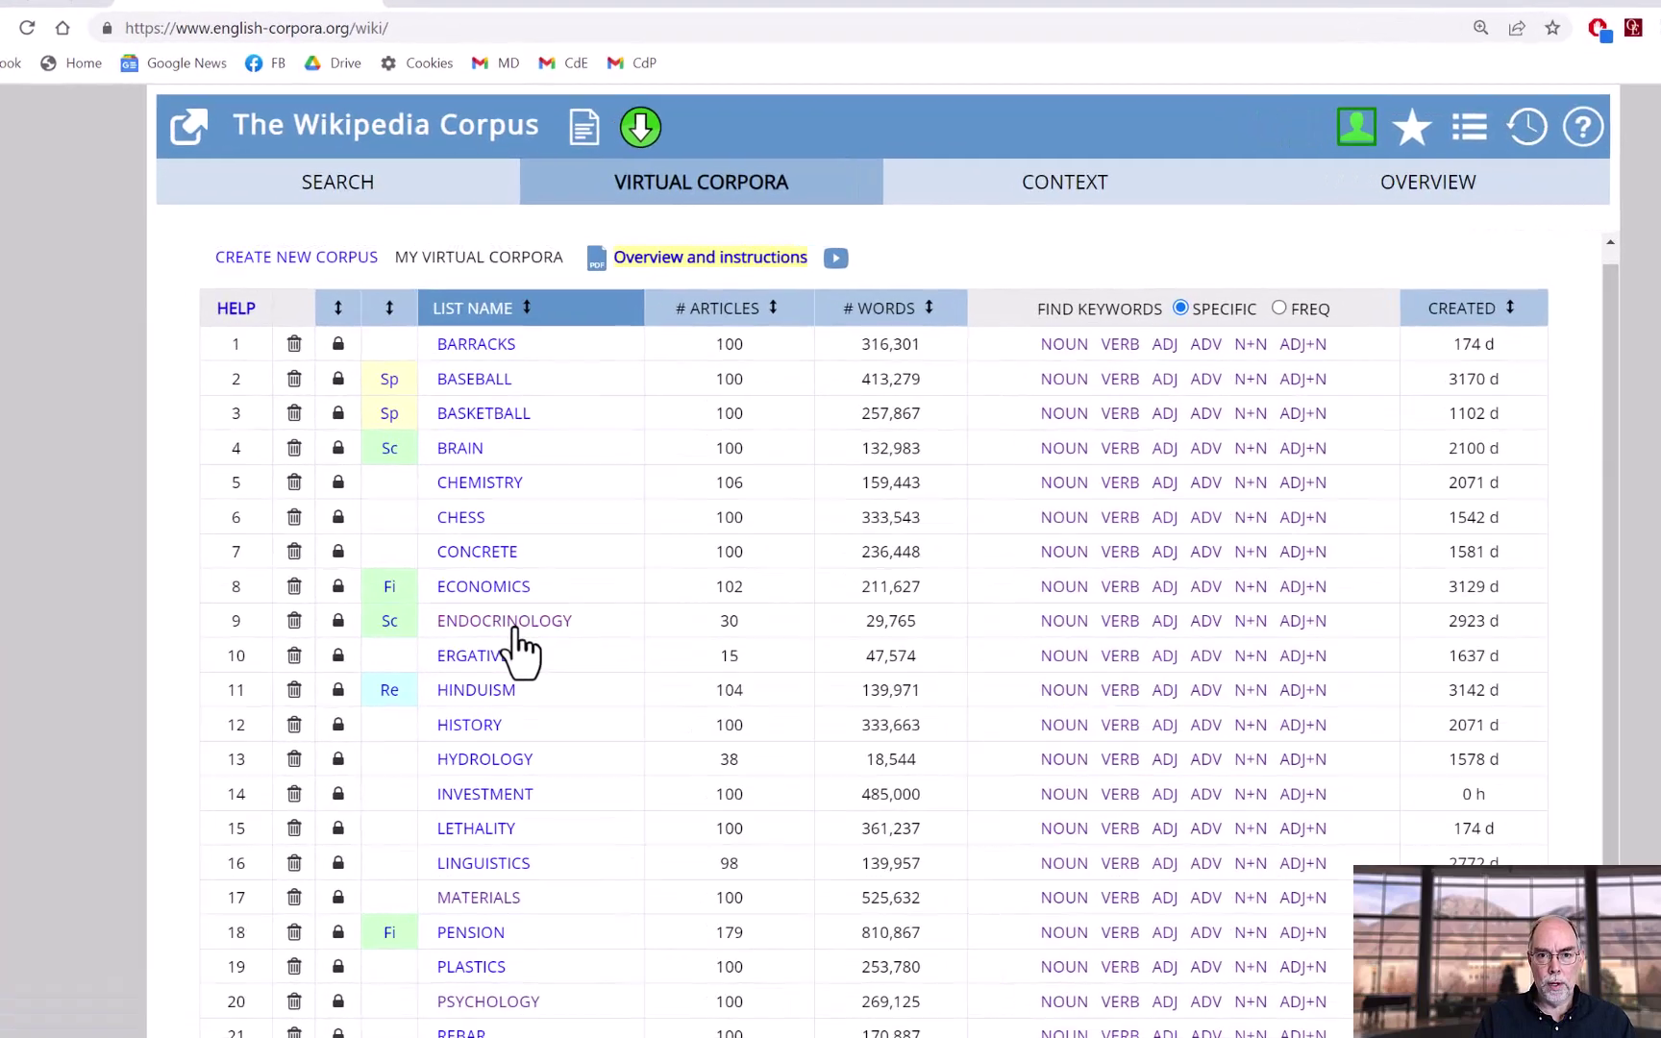
Step: Open the ENDOCRINOLOGY virtual corpus in the Wikipedia Corpus to view its articles, and return to the list of virtual corpora
click(515, 623)
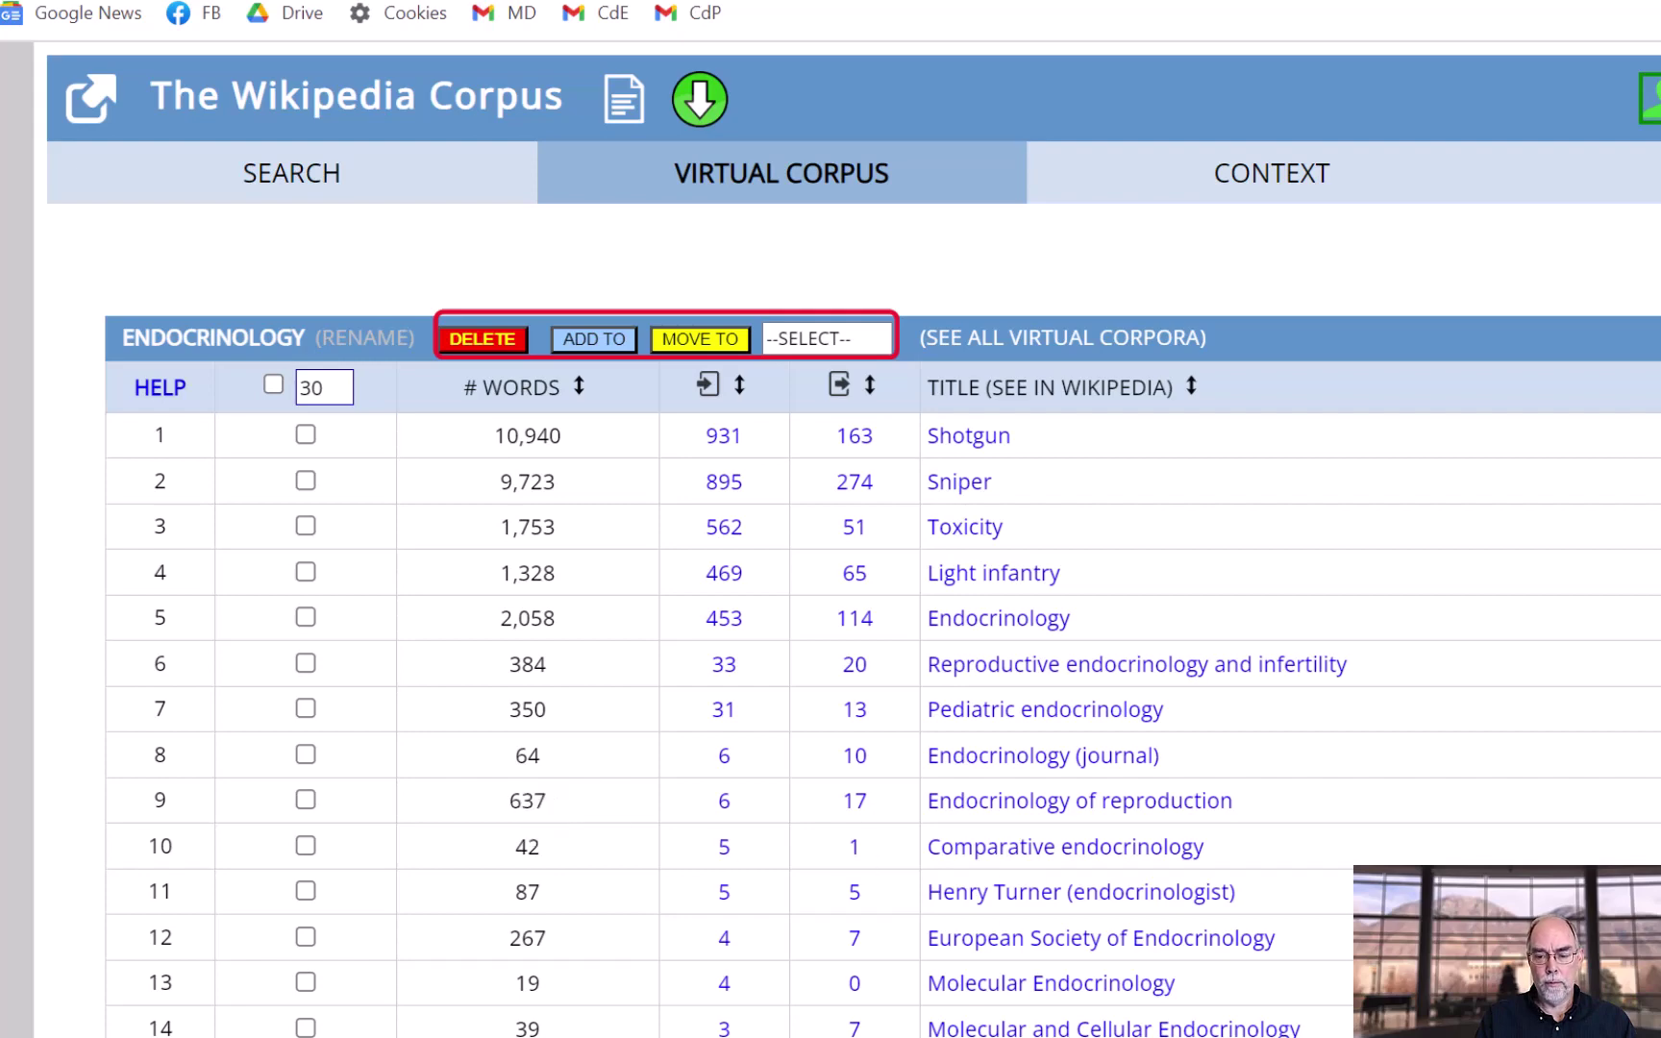
key(alt+Left)
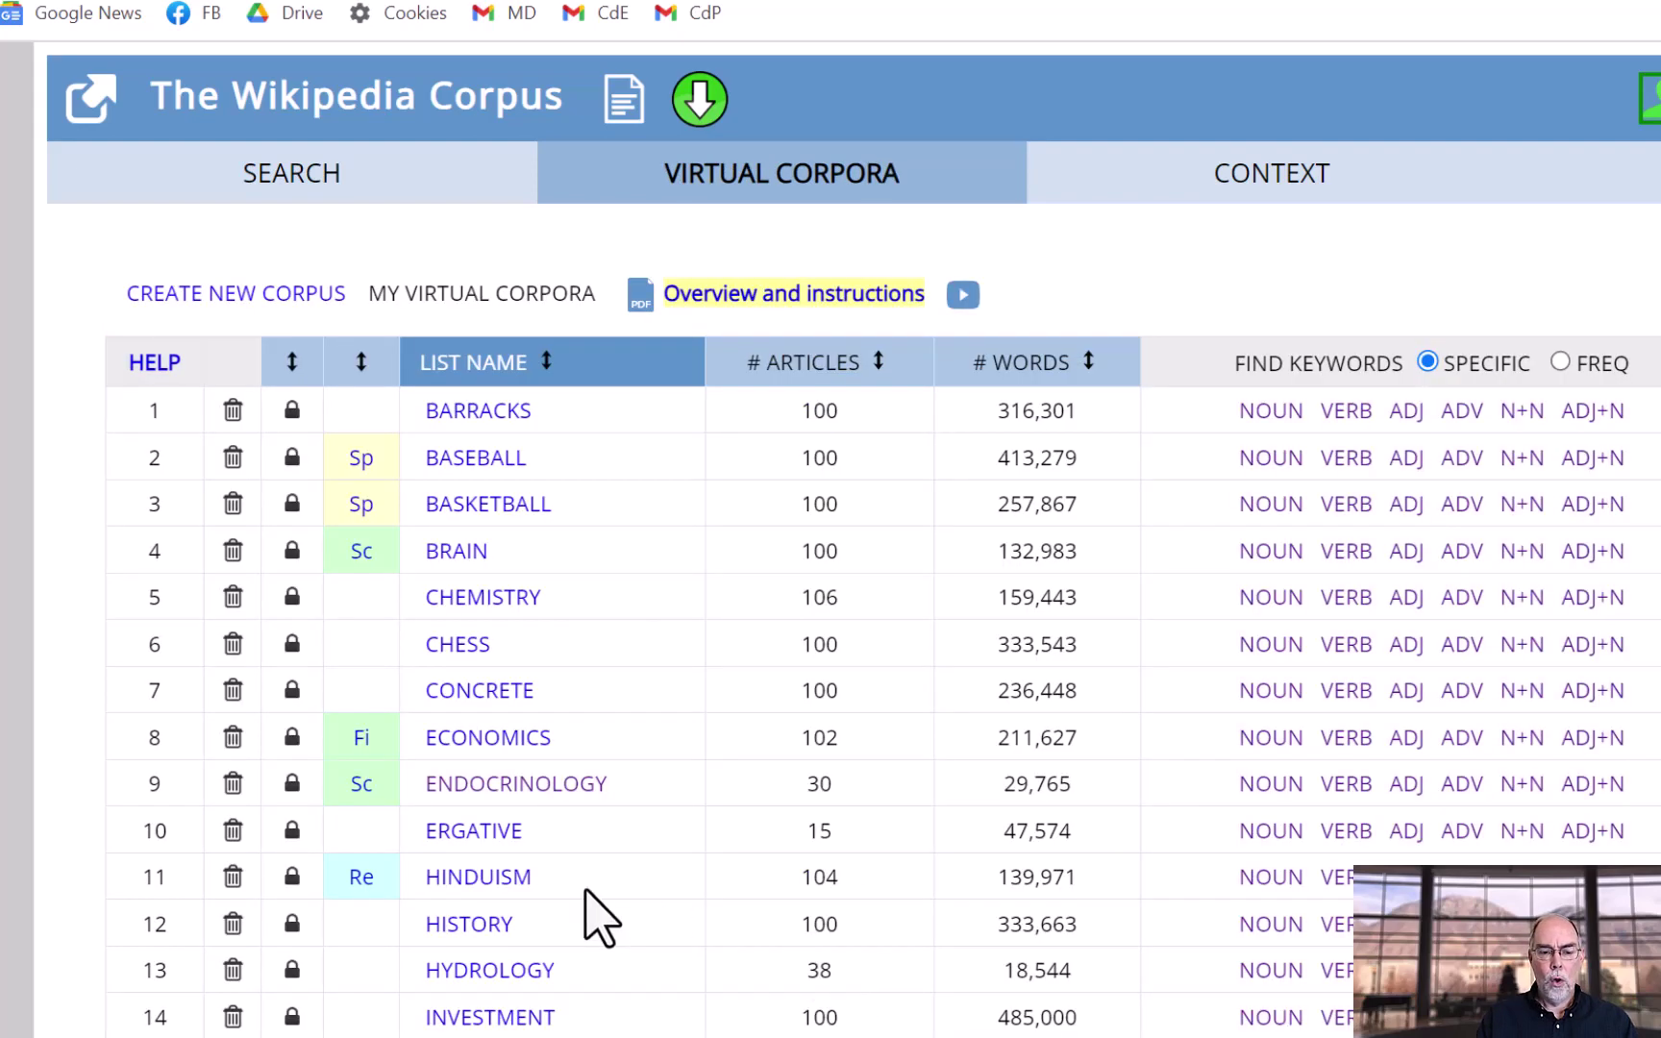